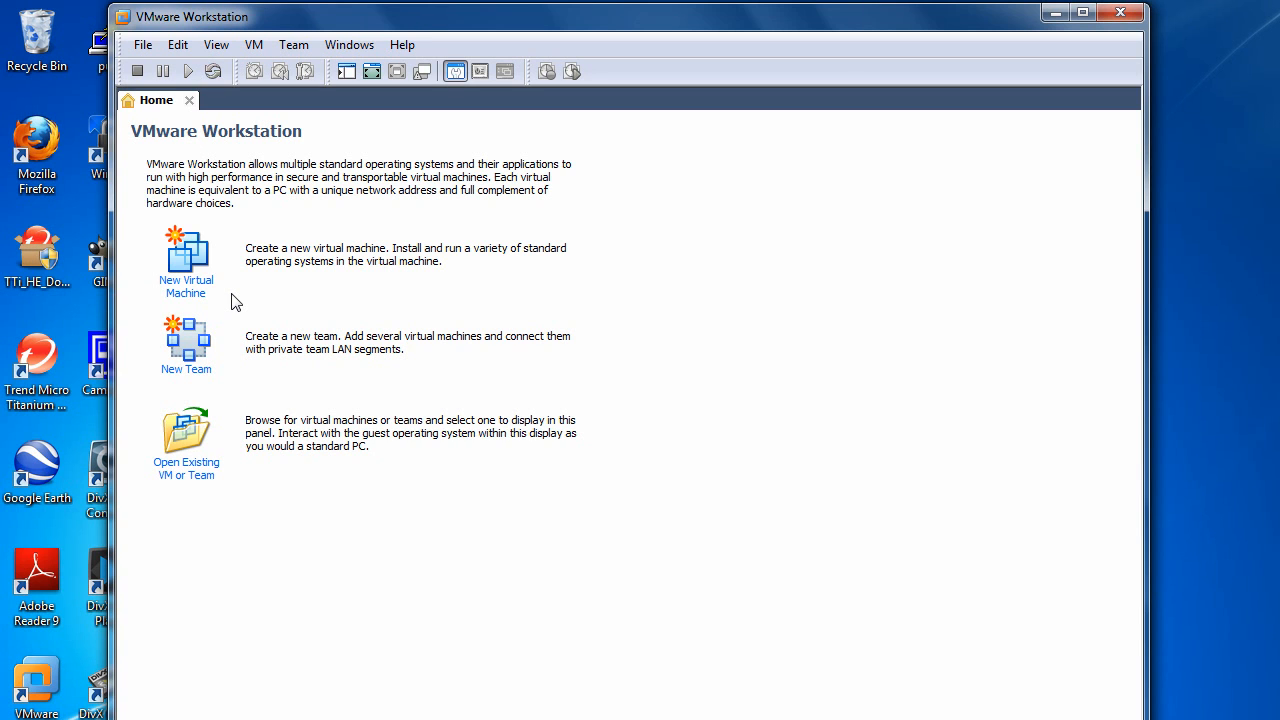
Step: Start a typical new virtual machine with a blank hard disk, choose Linux with version Ubuntu as guest system, and name it gisuser
left_click(181, 278)
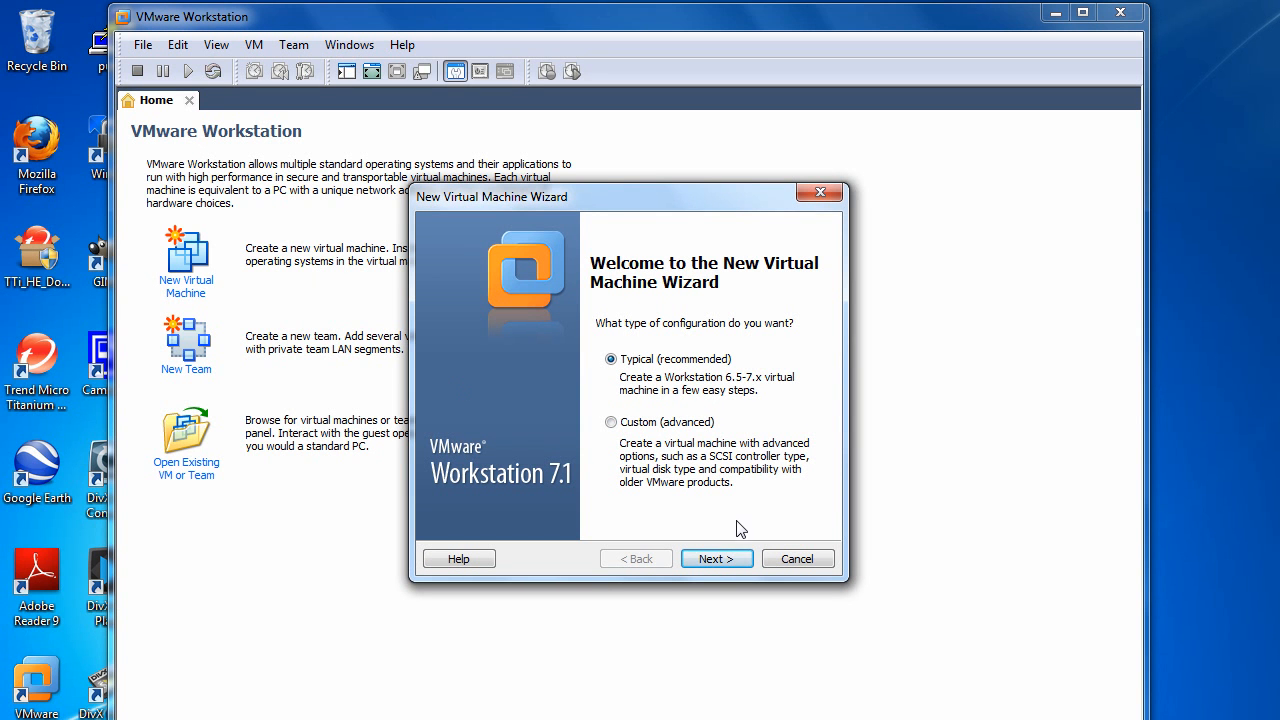
left_click(716, 559)
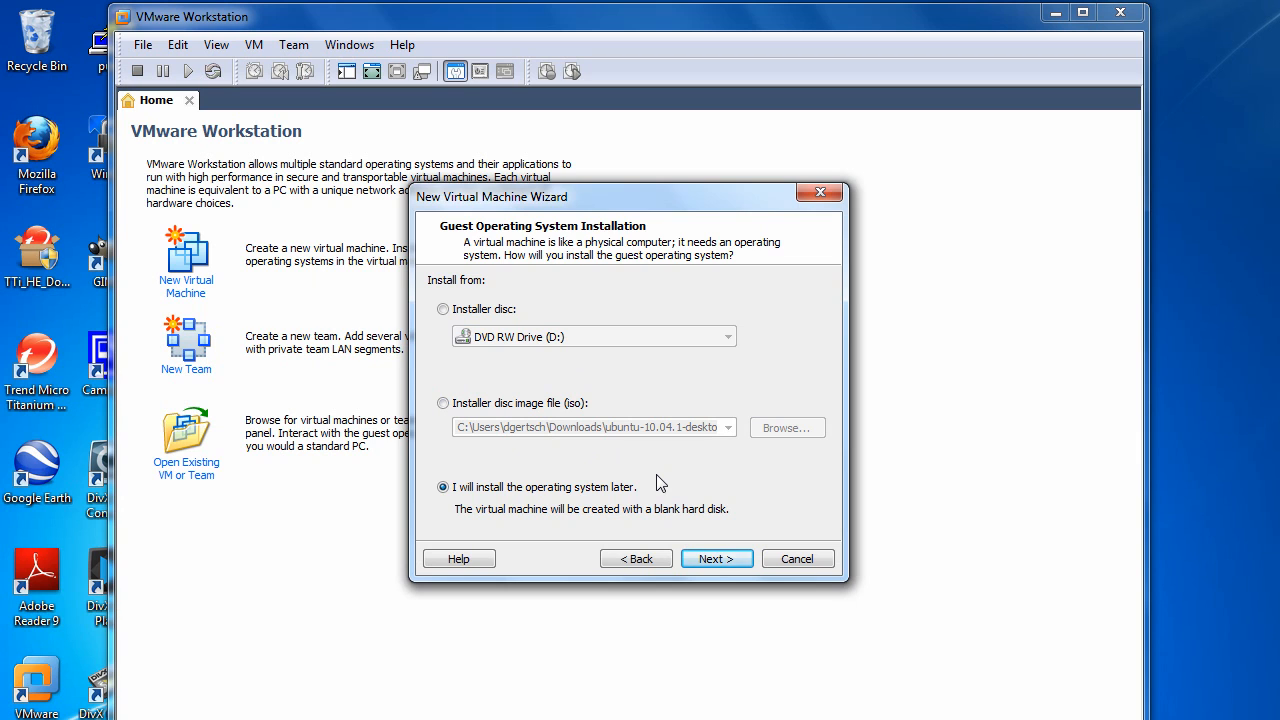
left_click(716, 559)
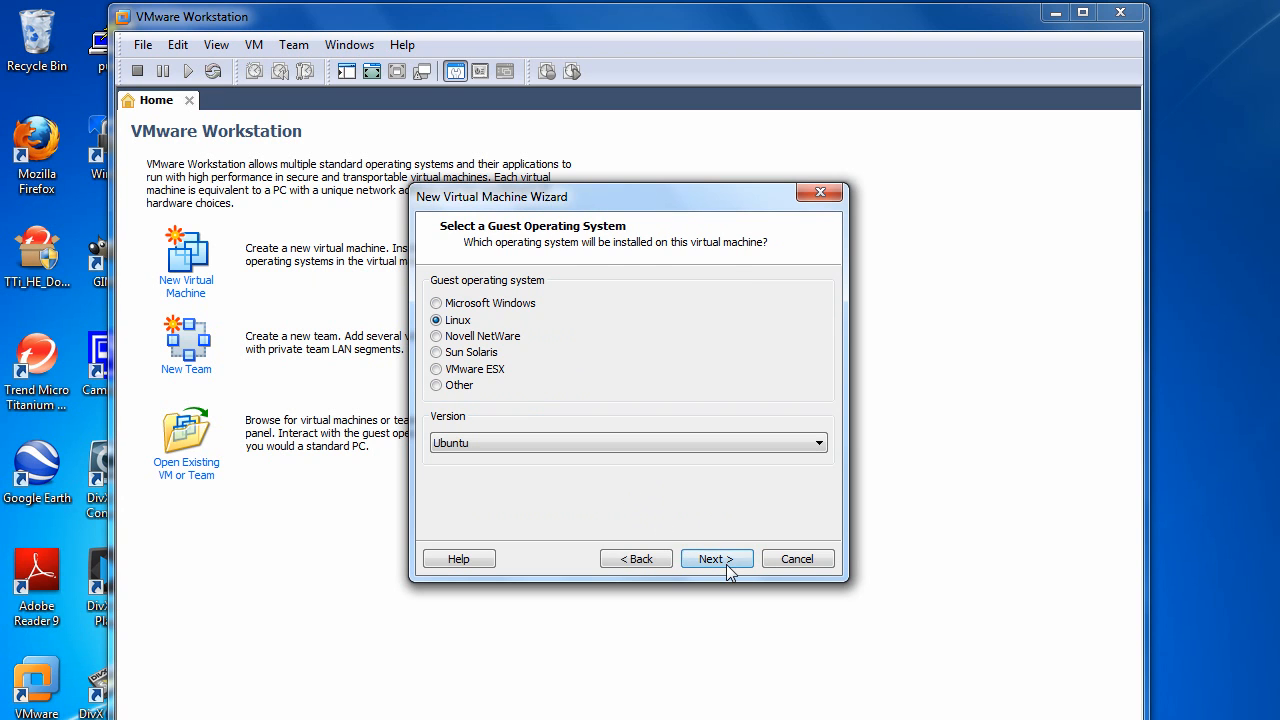
left_click(716, 559)
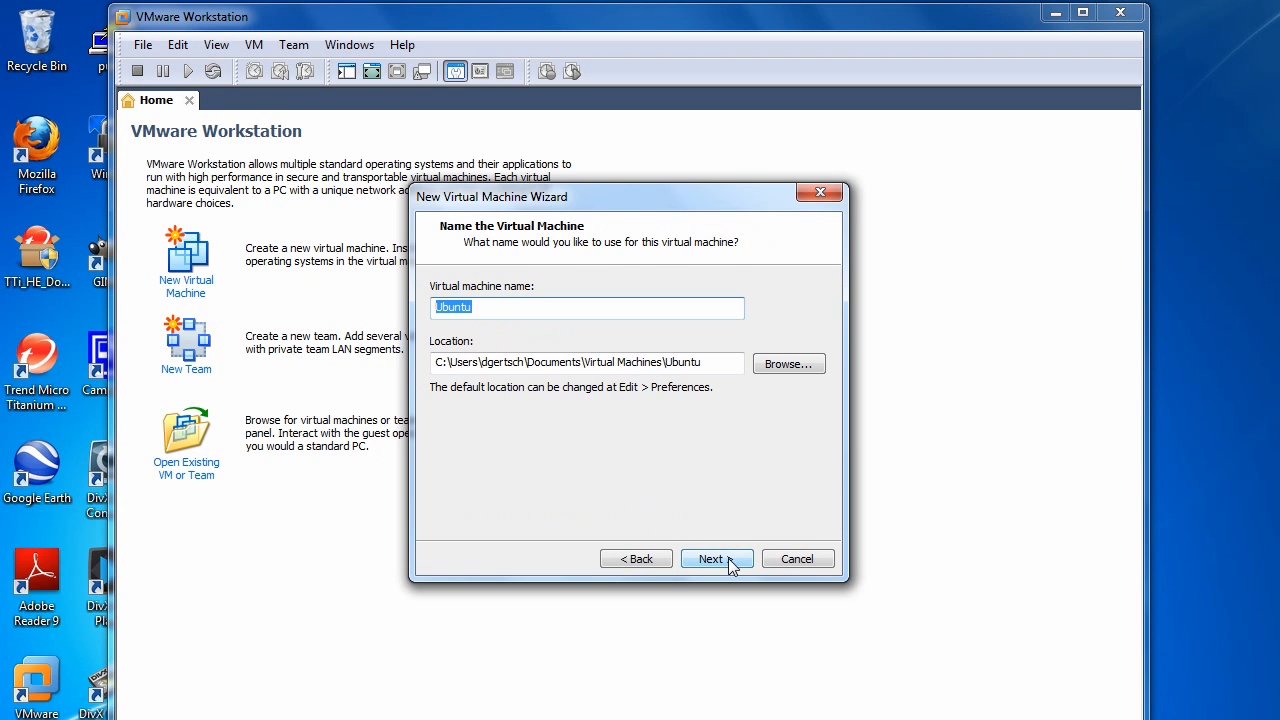
type("gisuser")
left_click(730, 561)
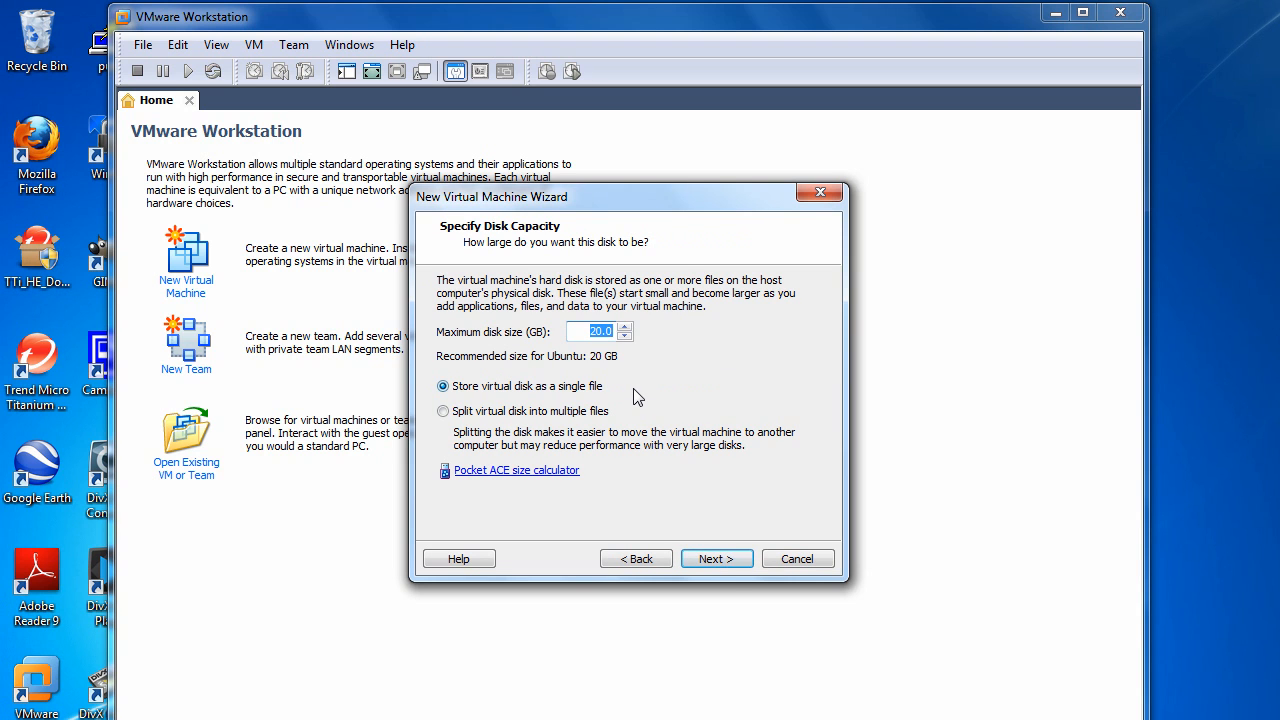
Step: Set the maximum disk size to 8 GB, keep the virtual disk in a single file, and create the virtual machine
type("8")
key("BackSpace")
type("8")
left_click(734, 562)
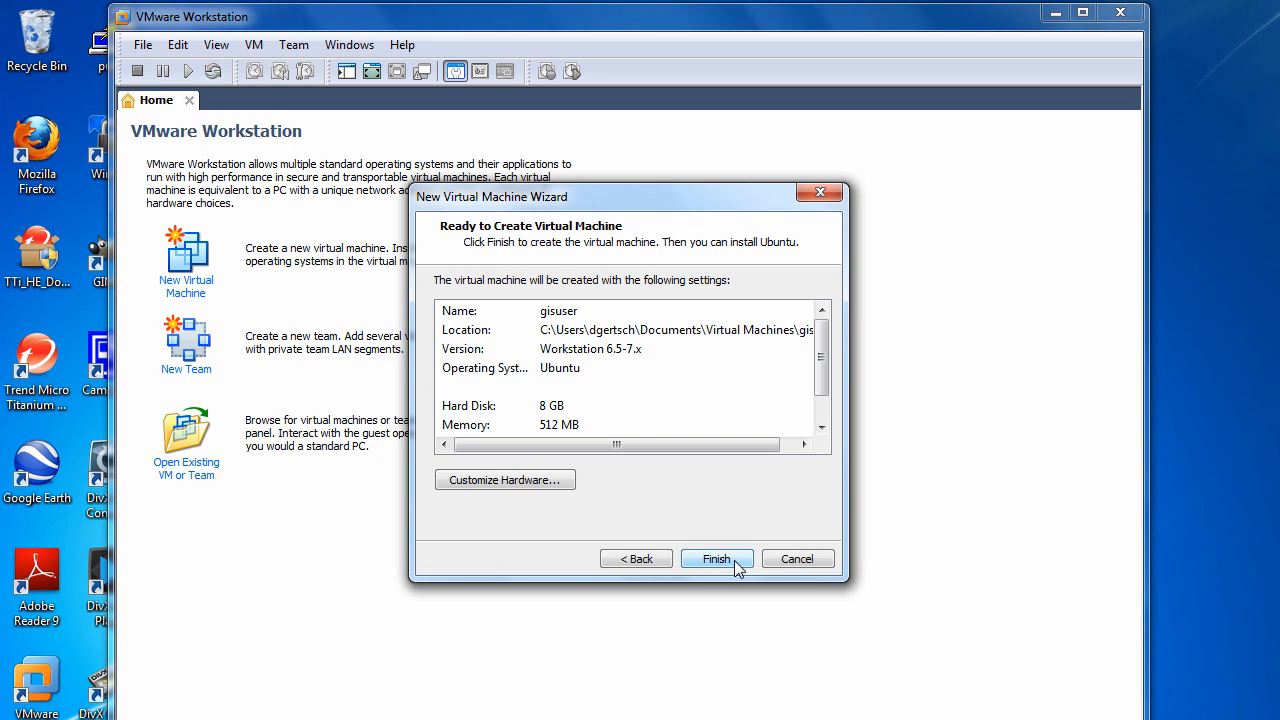
left_click(736, 562)
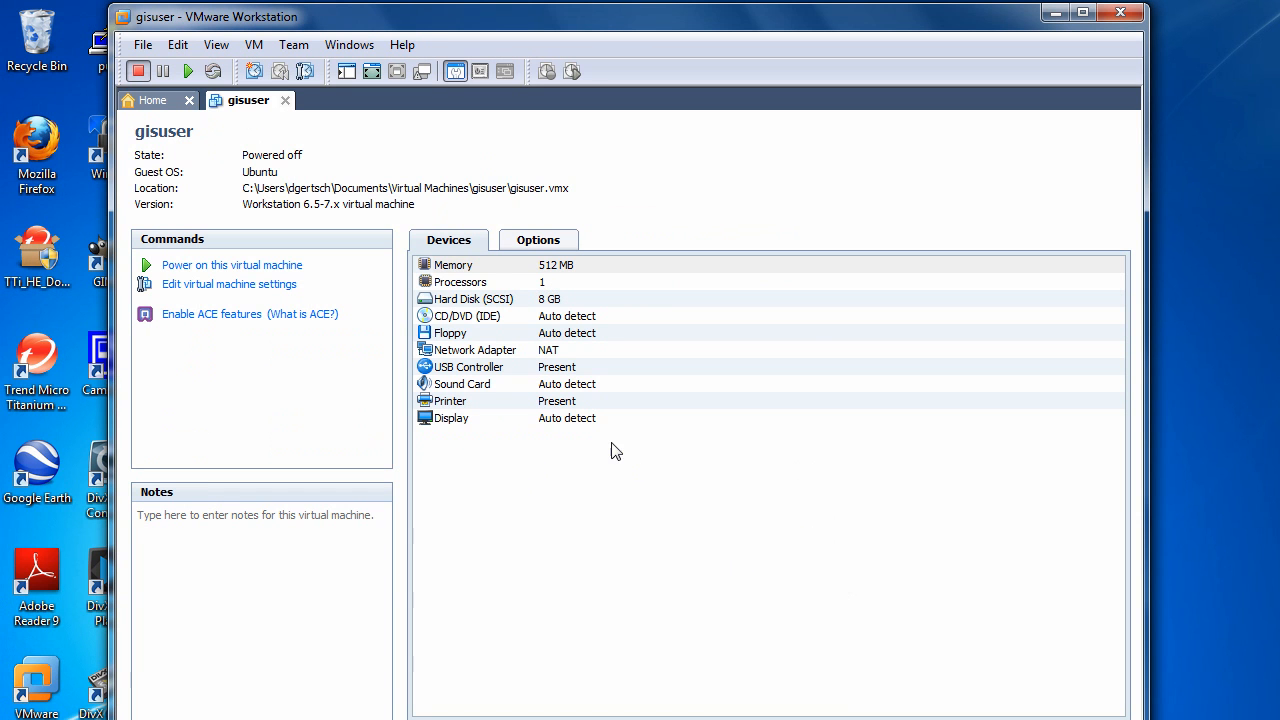
Step: Connect the virtual machine's CD/DVD drive to the ISO image ubuntu-10.10-desktop-i386 from the Downloads folder
left_click(252, 288)
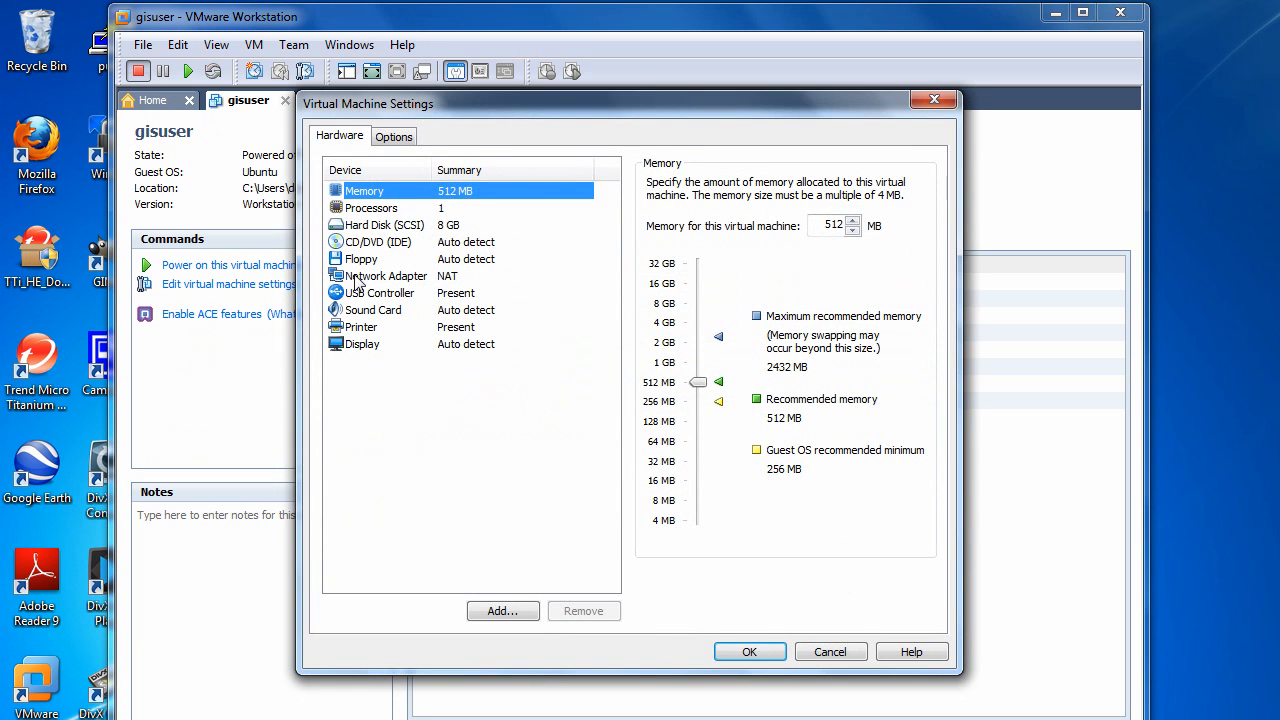
left_click(378, 242)
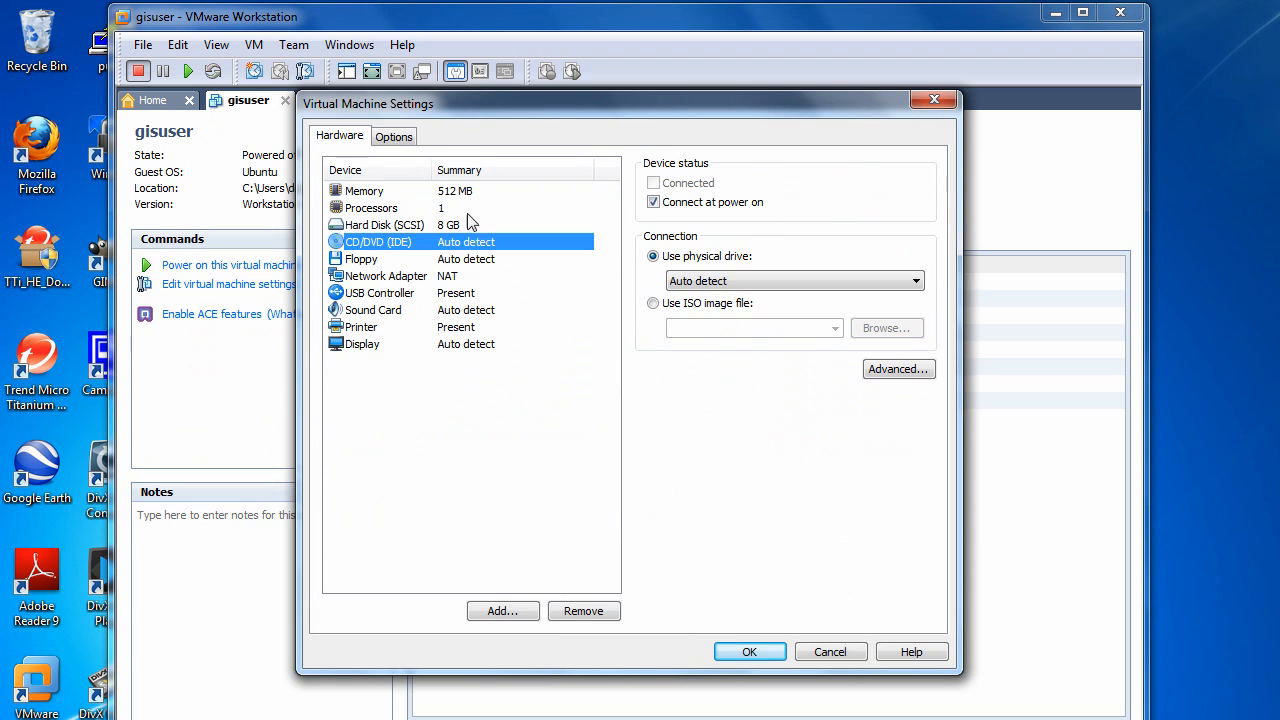
left_click(700, 306)
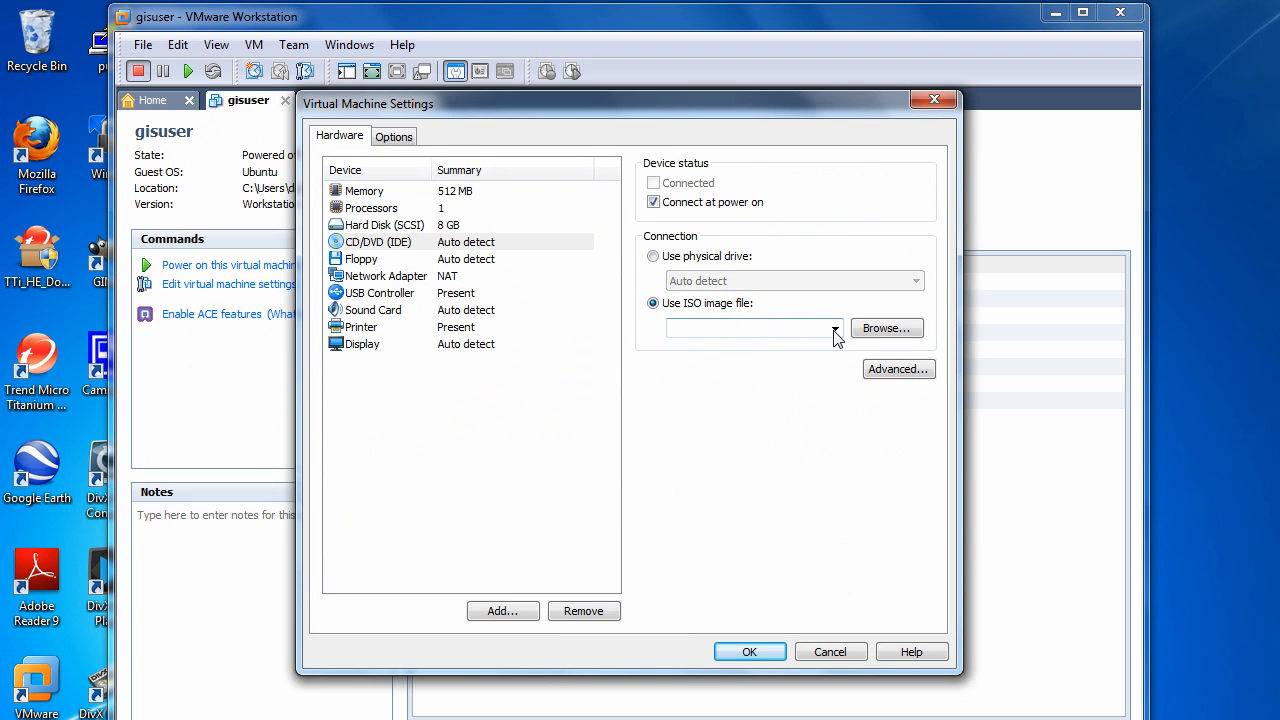
left_click(886, 332)
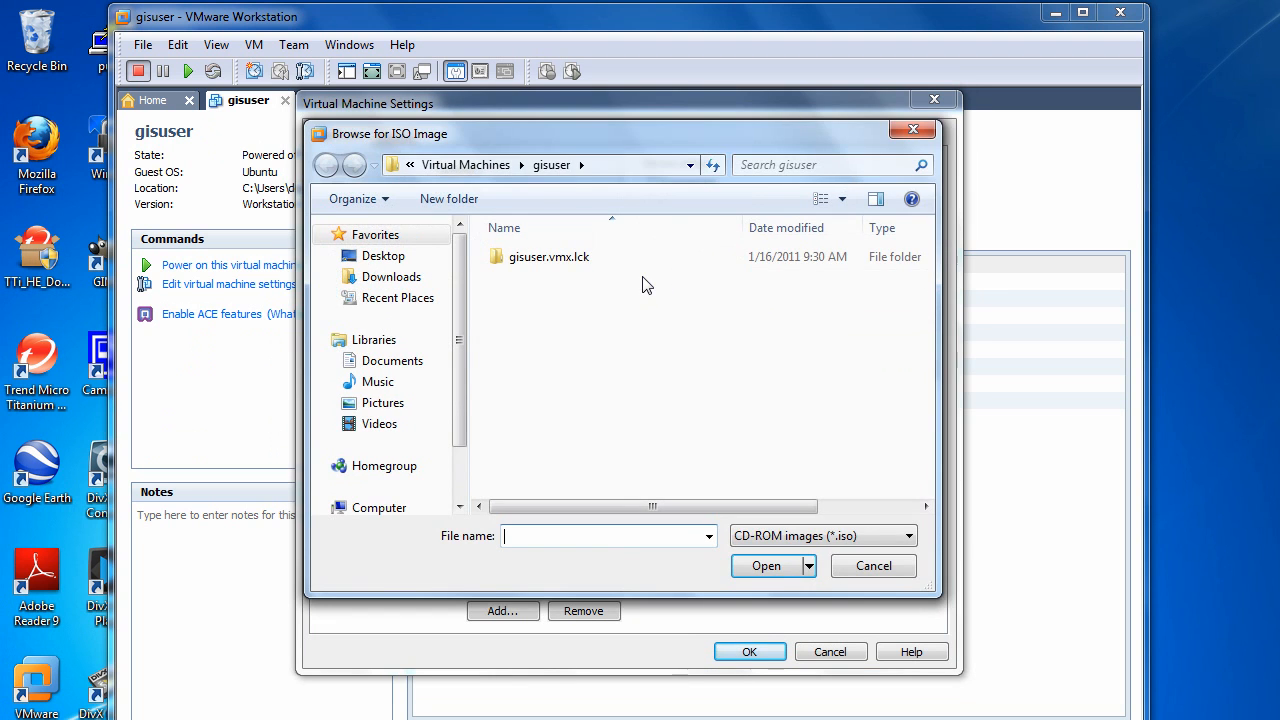
left_click(404, 282)
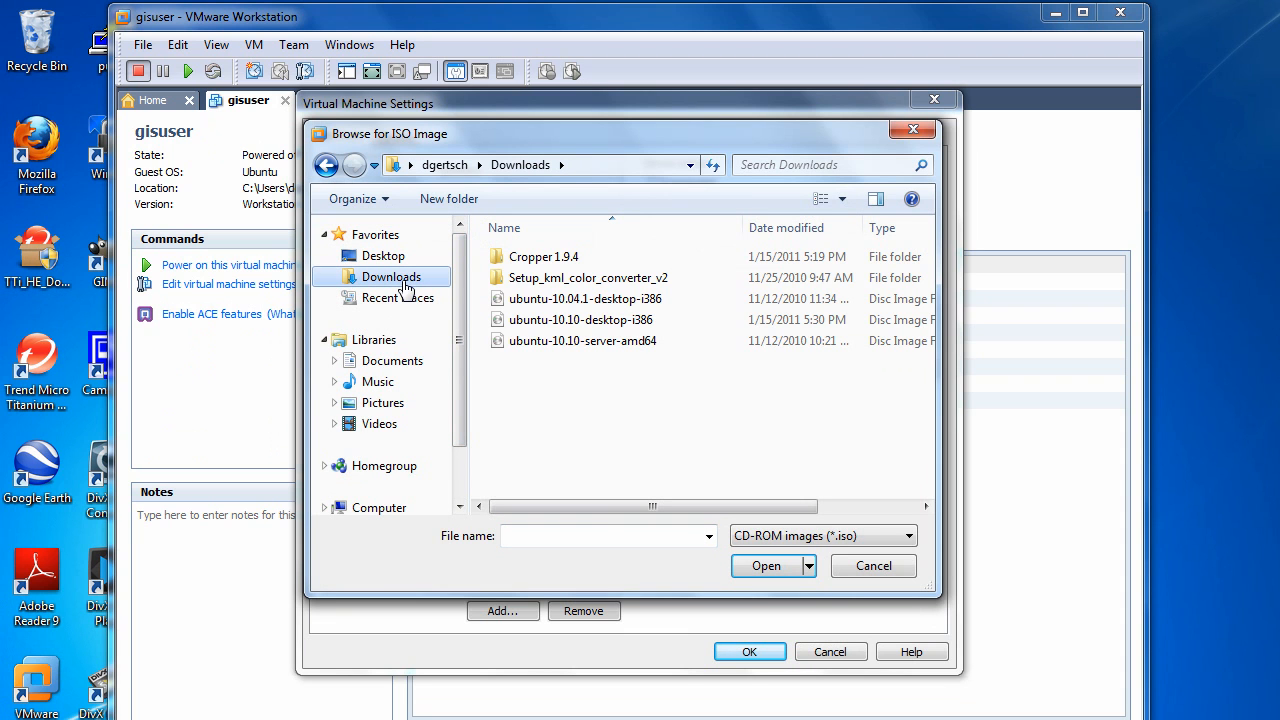
left_click(575, 321)
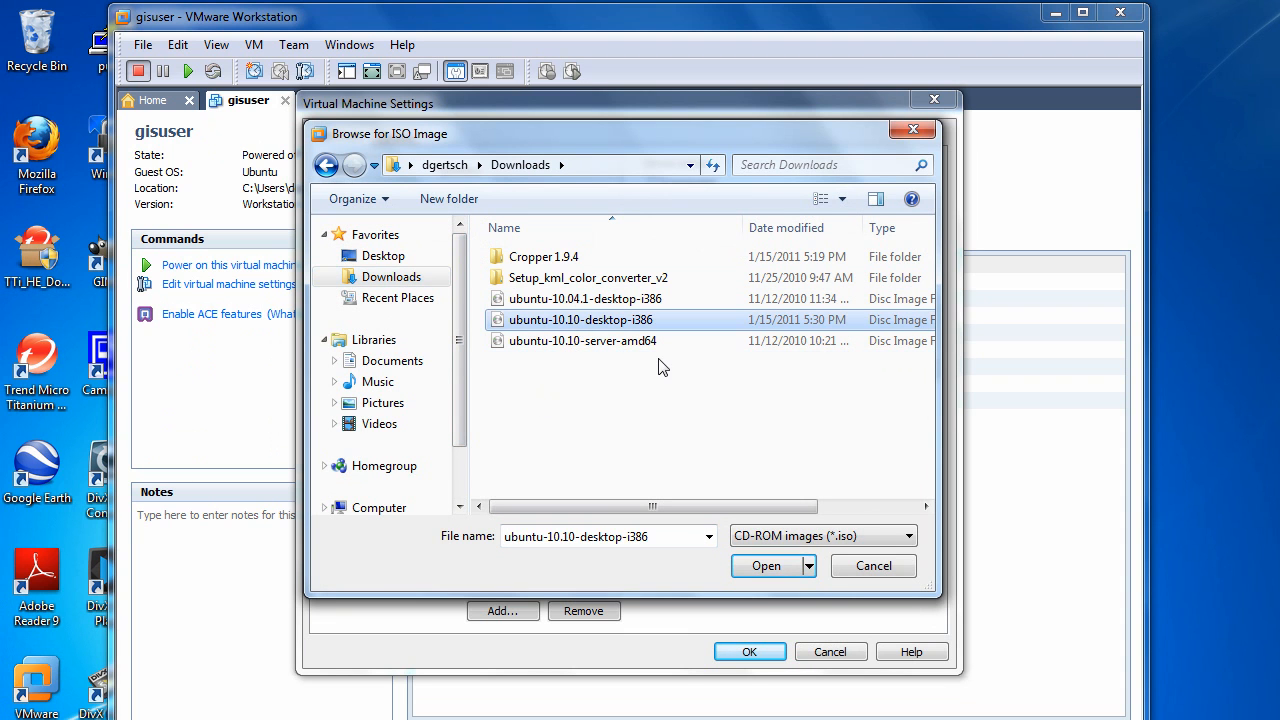
left_click(794, 568)
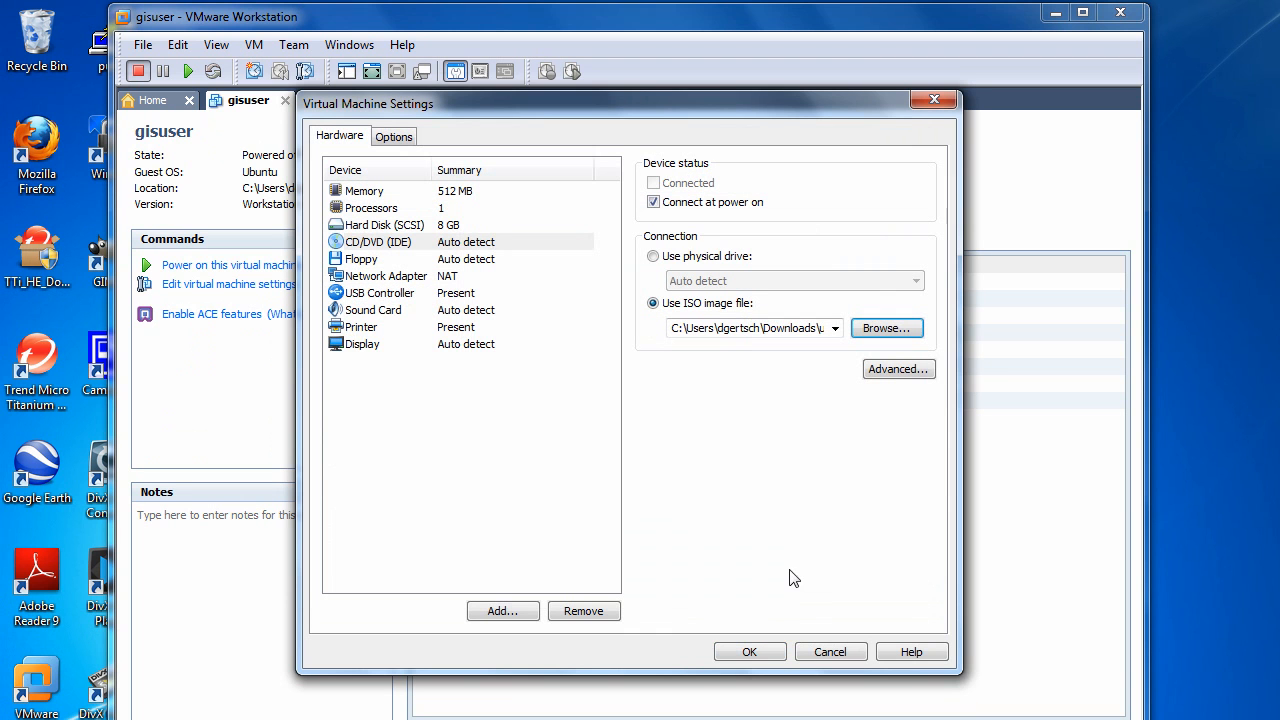
left_click(755, 653)
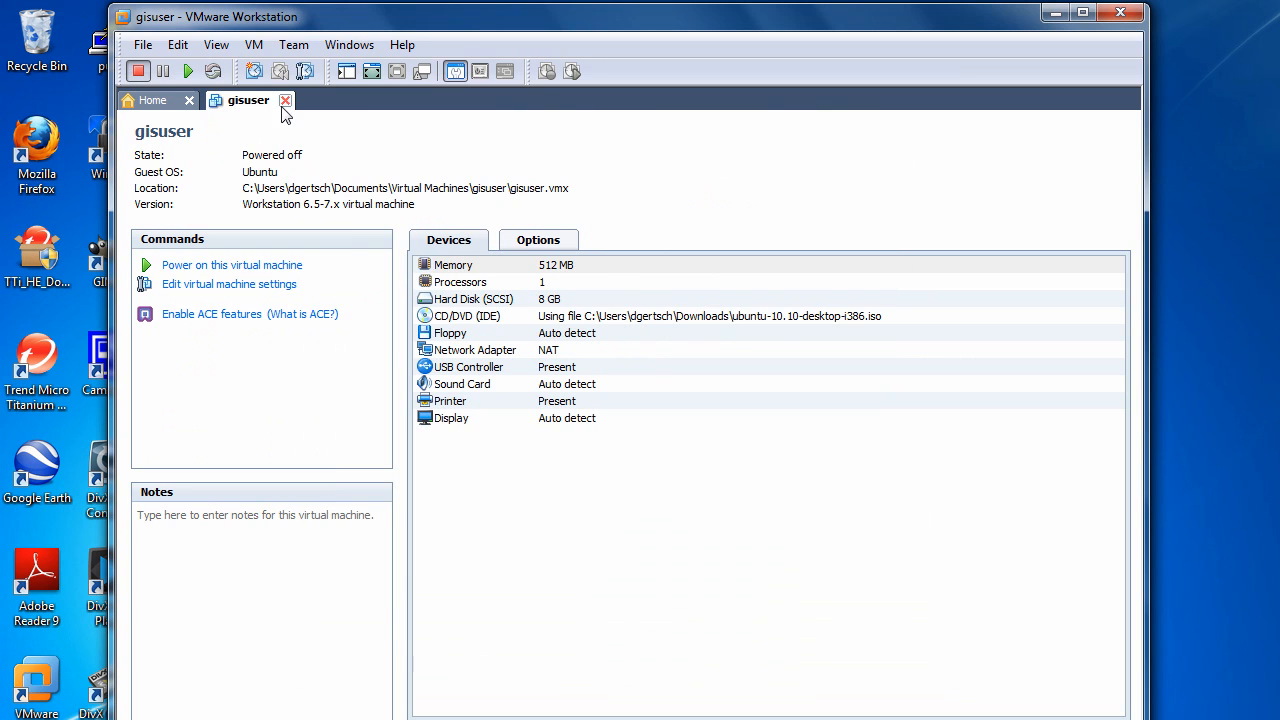
Step: Power on the gisuser virtual machine and boot the disc image into the Install Ubuntu option in English
left_click(189, 72)
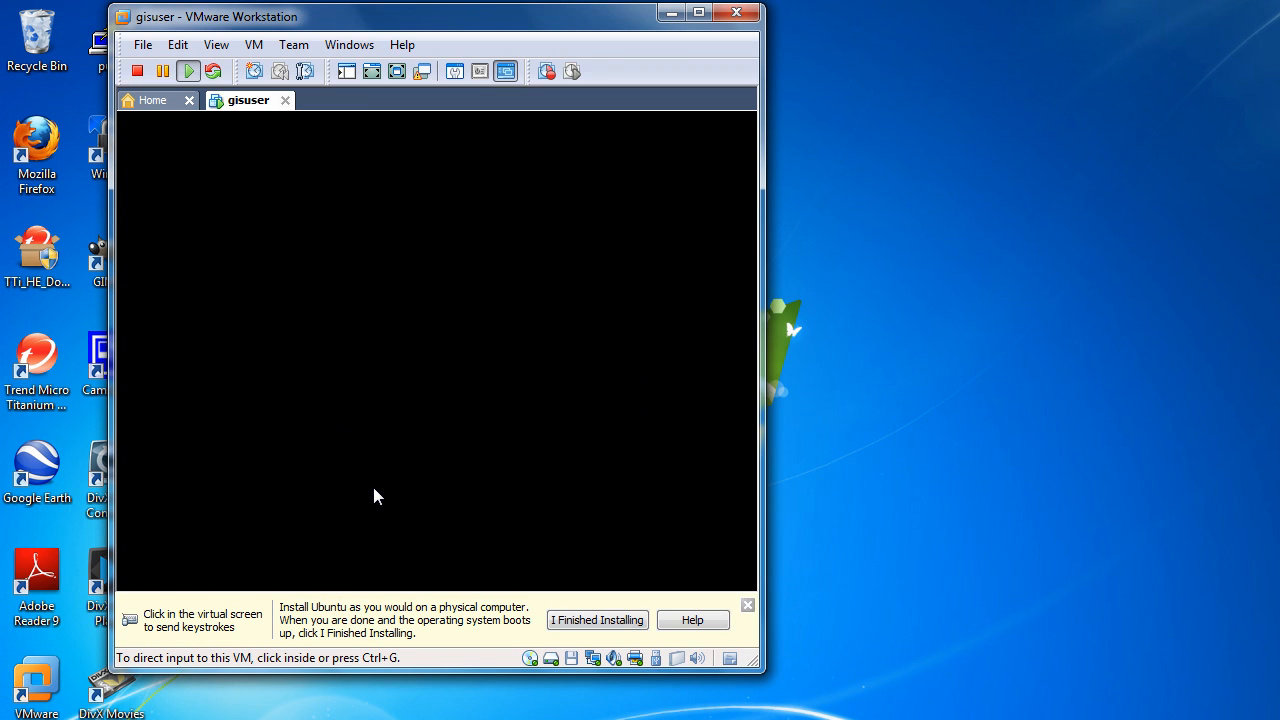
left_click(374, 495)
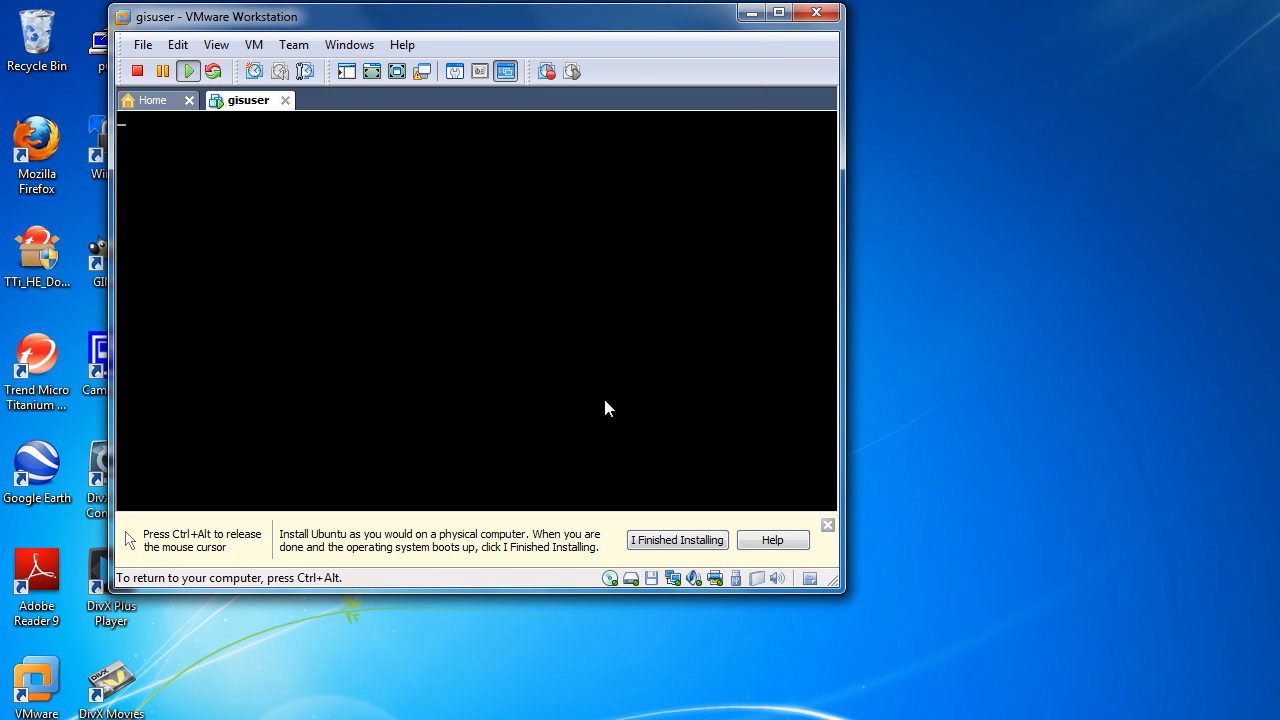
key("ctrl+alt")
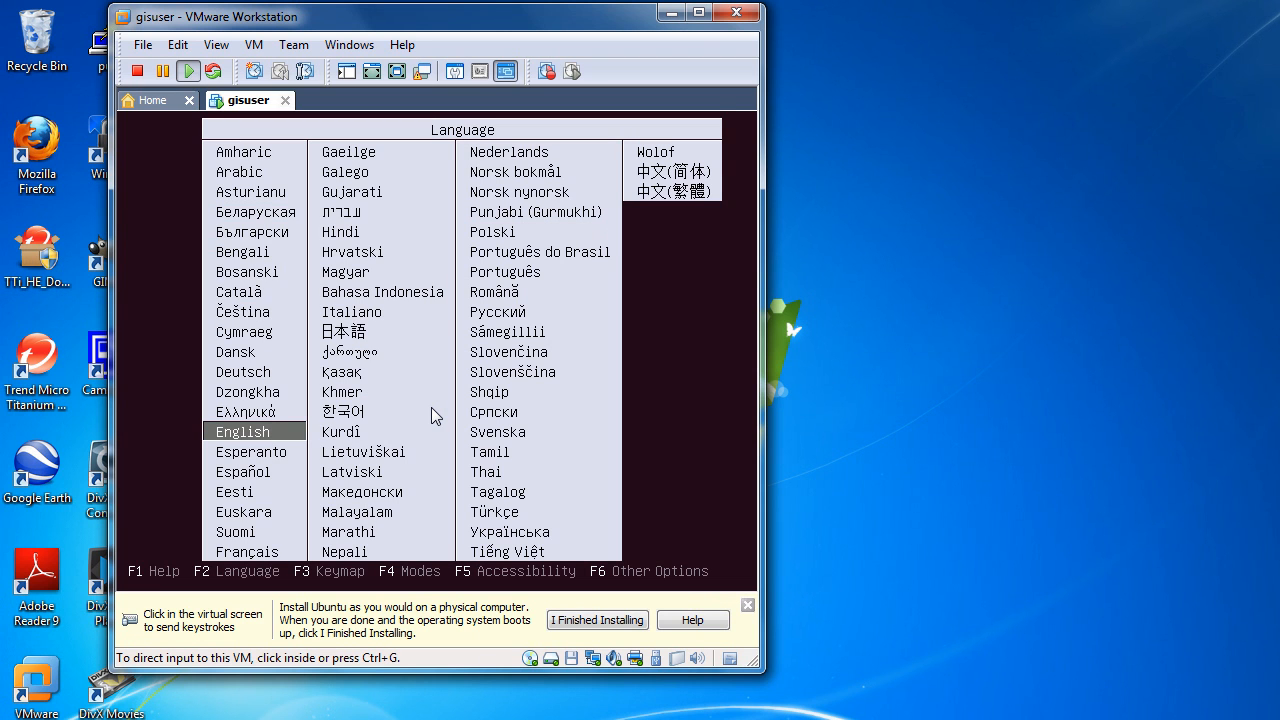
left_click(685, 280)
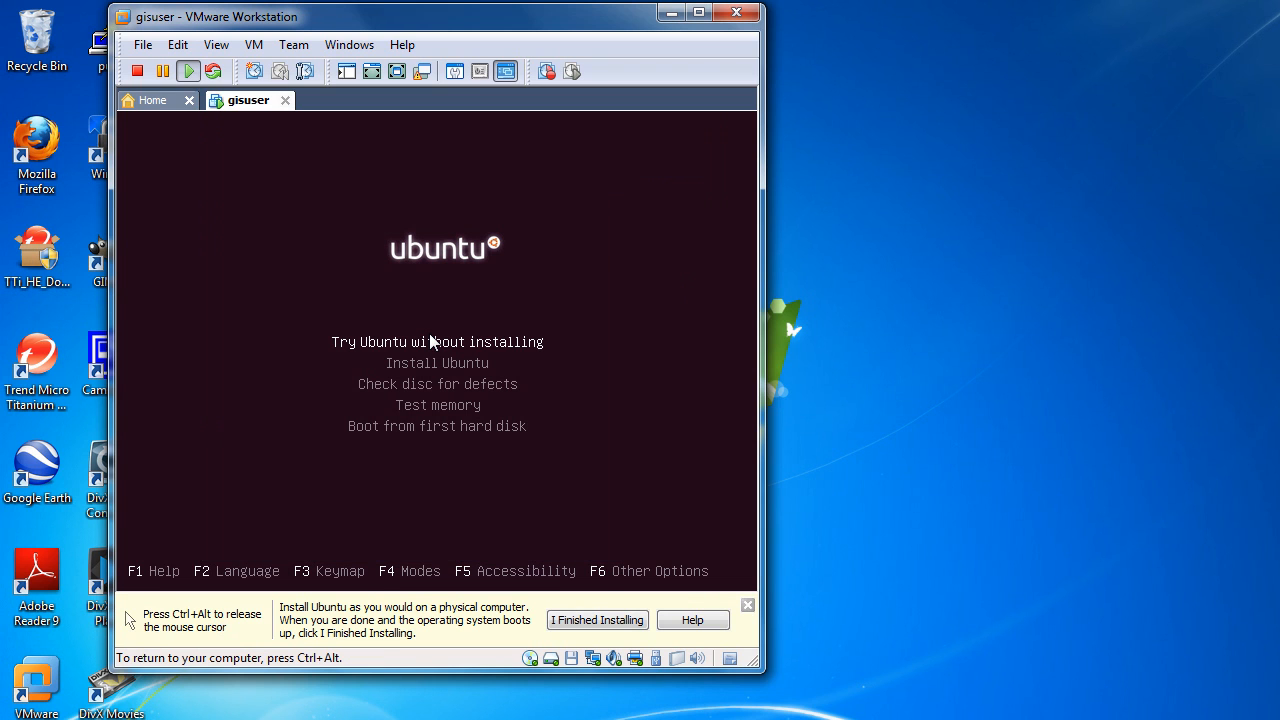
key("Down")
key("Return")
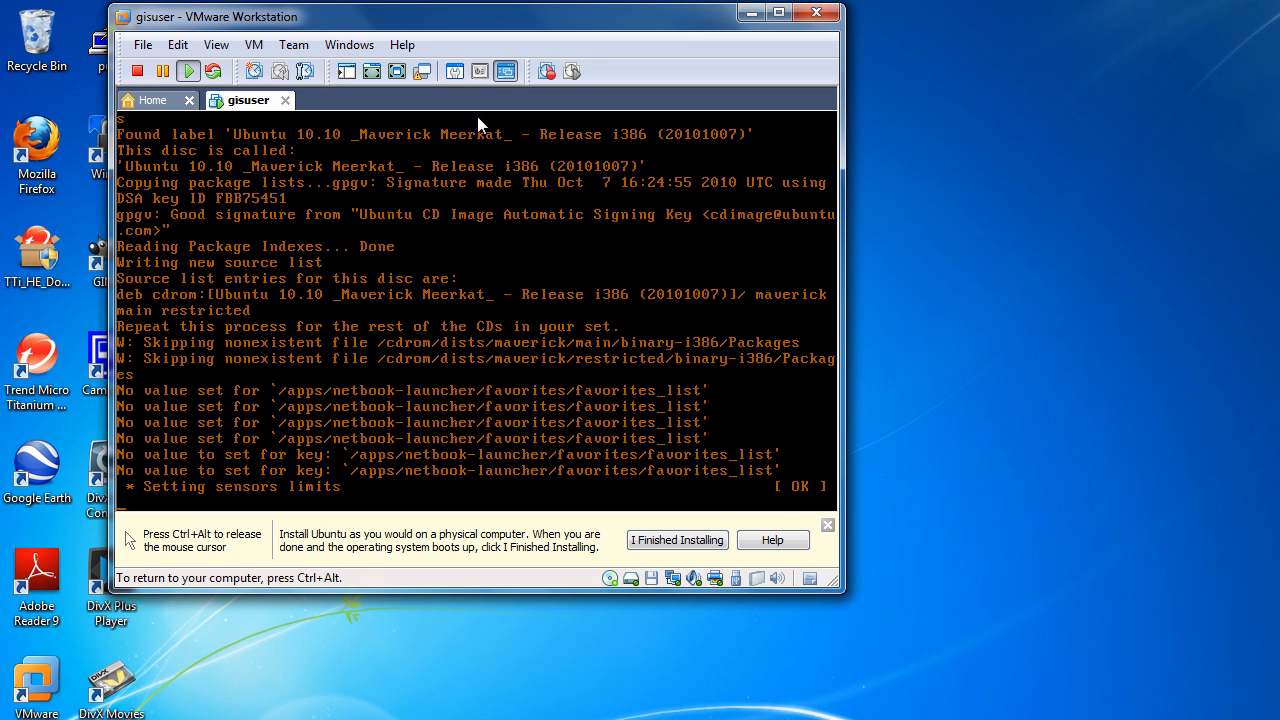
key("ctrl+alt")
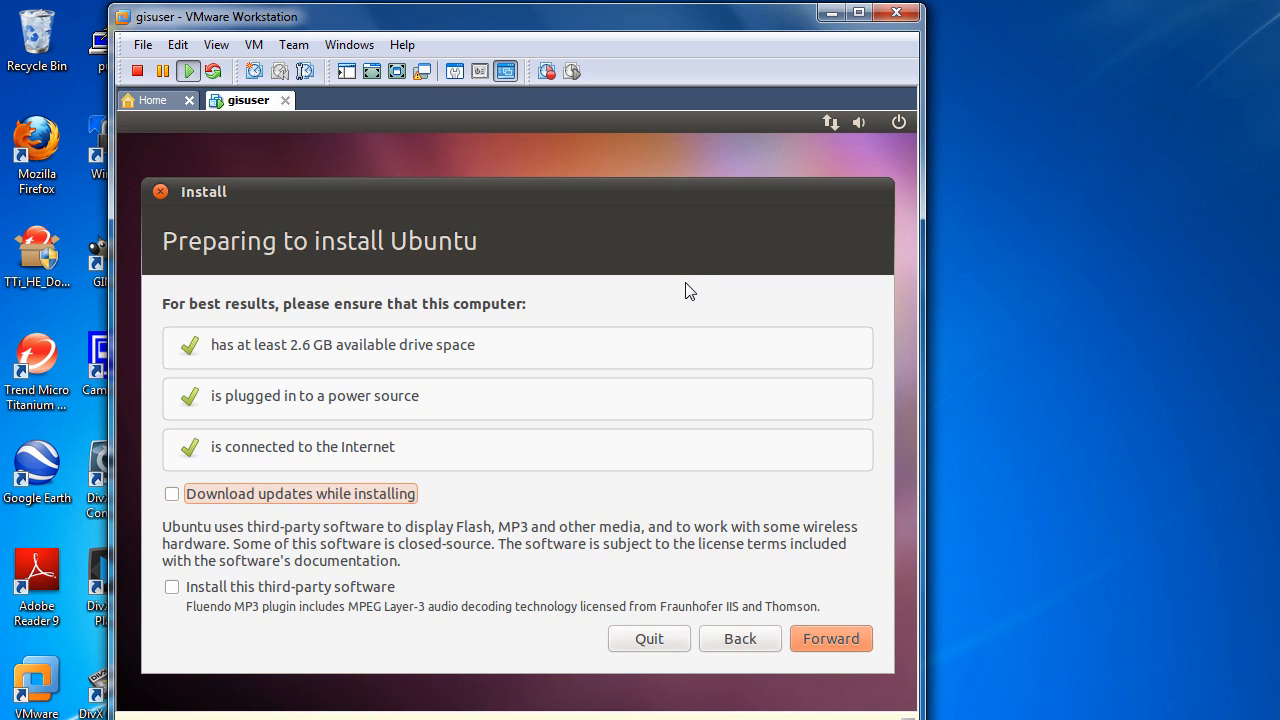
Step: Skip updates and third-party software, choose to erase and use the entire disk, and start the Ubuntu installation
key("Return")
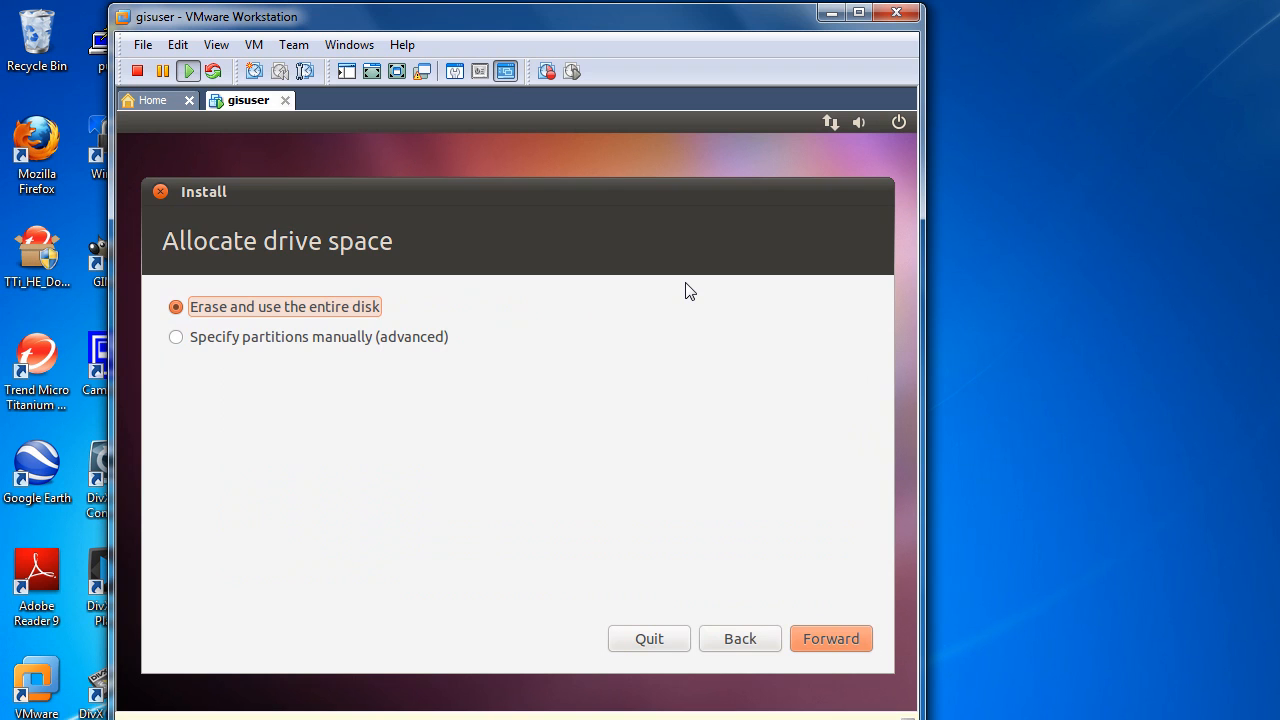
key("Return")
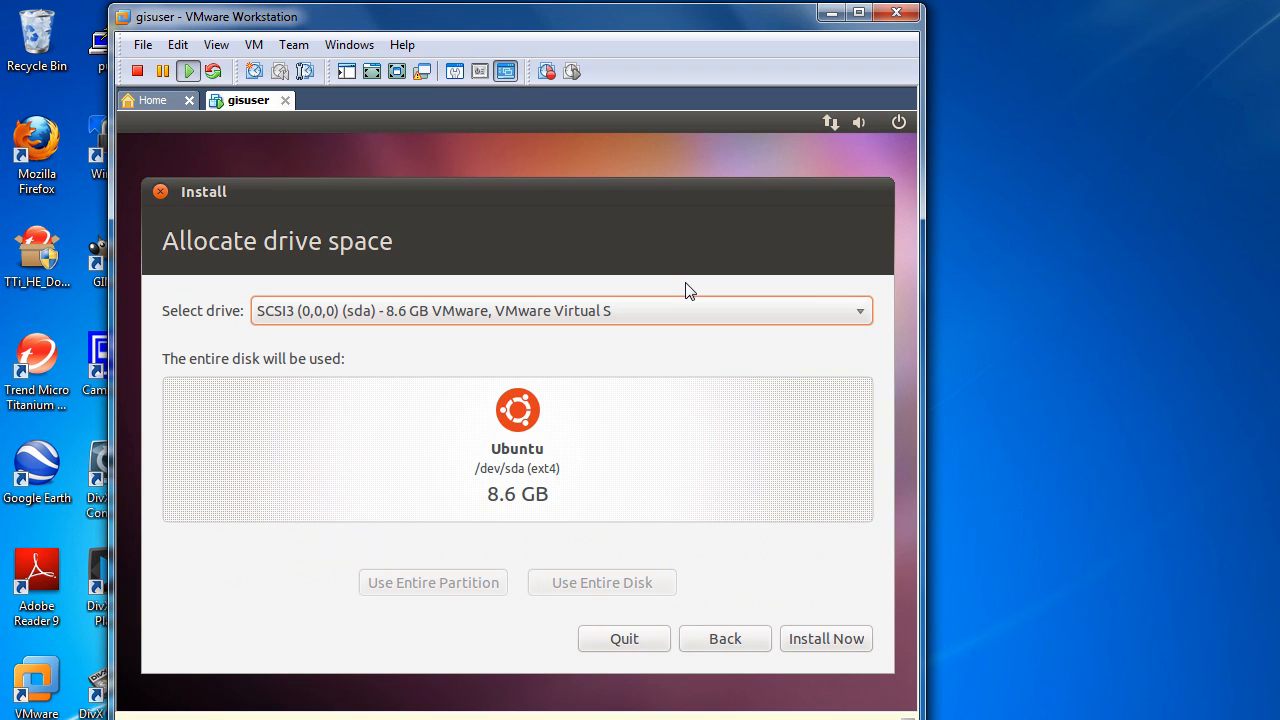
left_click(844, 638)
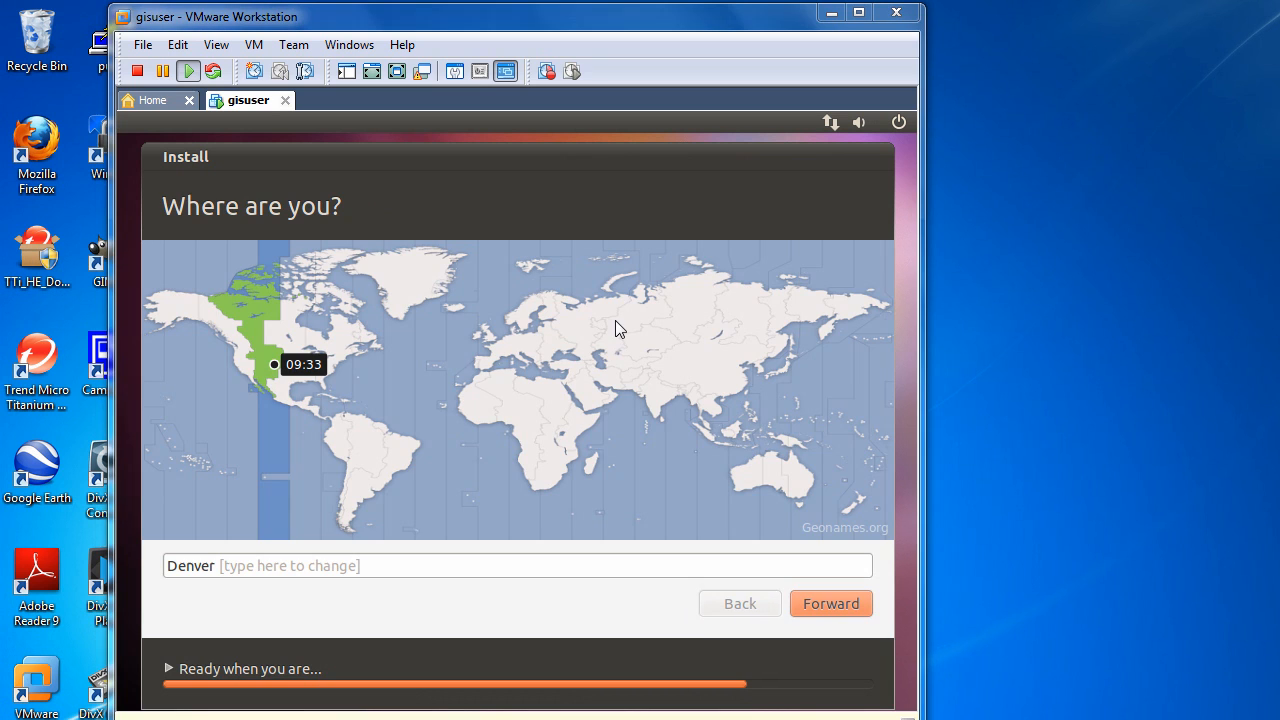
Step: Accept Denver as the location and USA as the keyboard layout
left_click(825, 603)
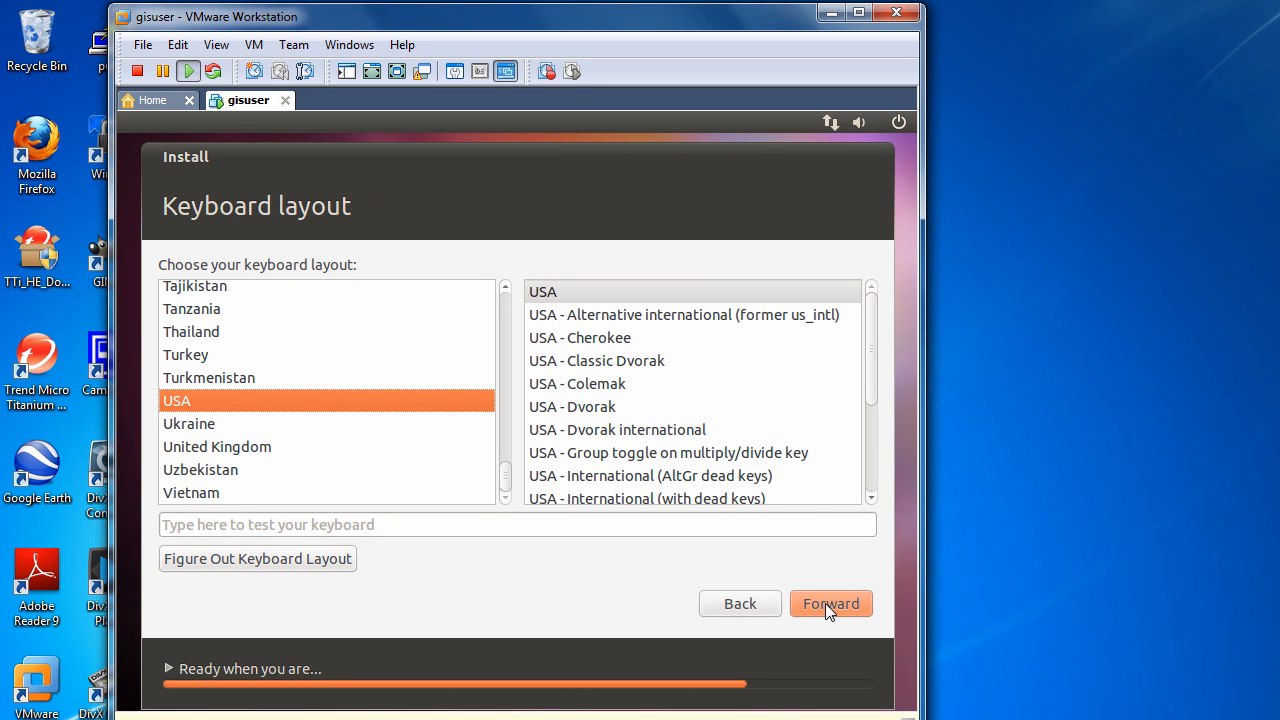
left_click(825, 603)
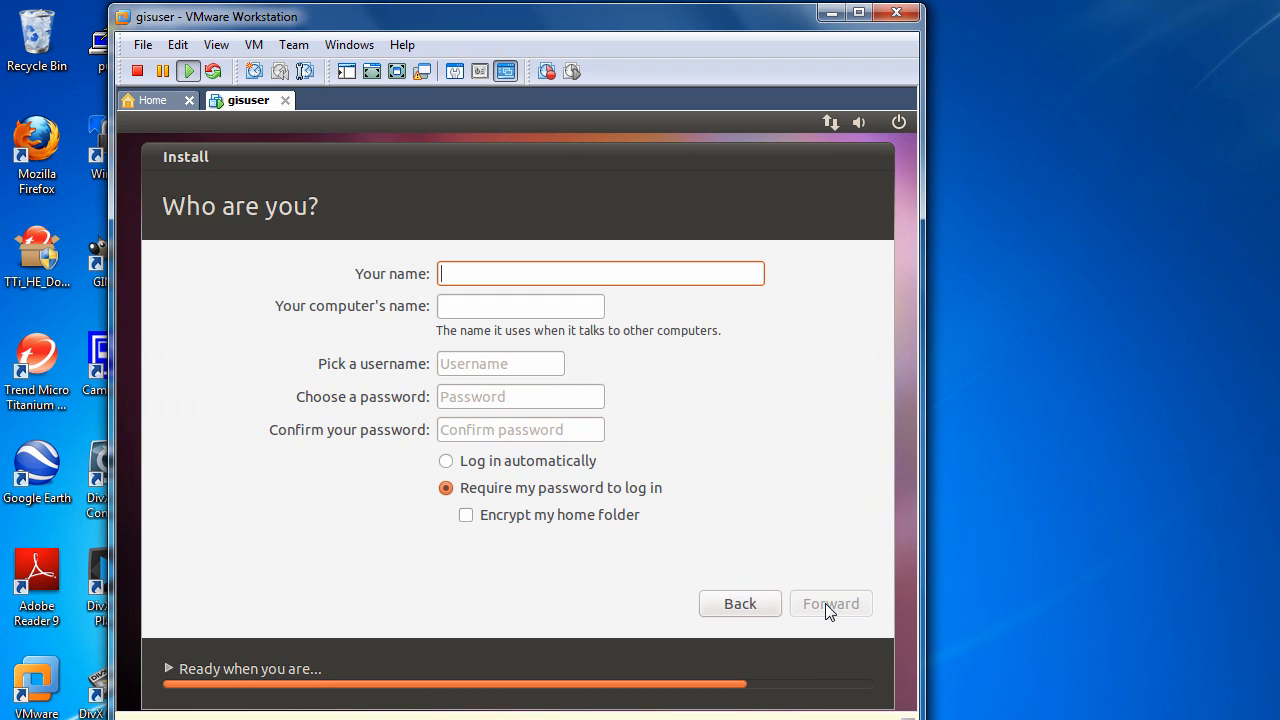
Step: Create the gisuser account, enter and confirm its password, select automatic login, and submit the account details
type("gisuser")
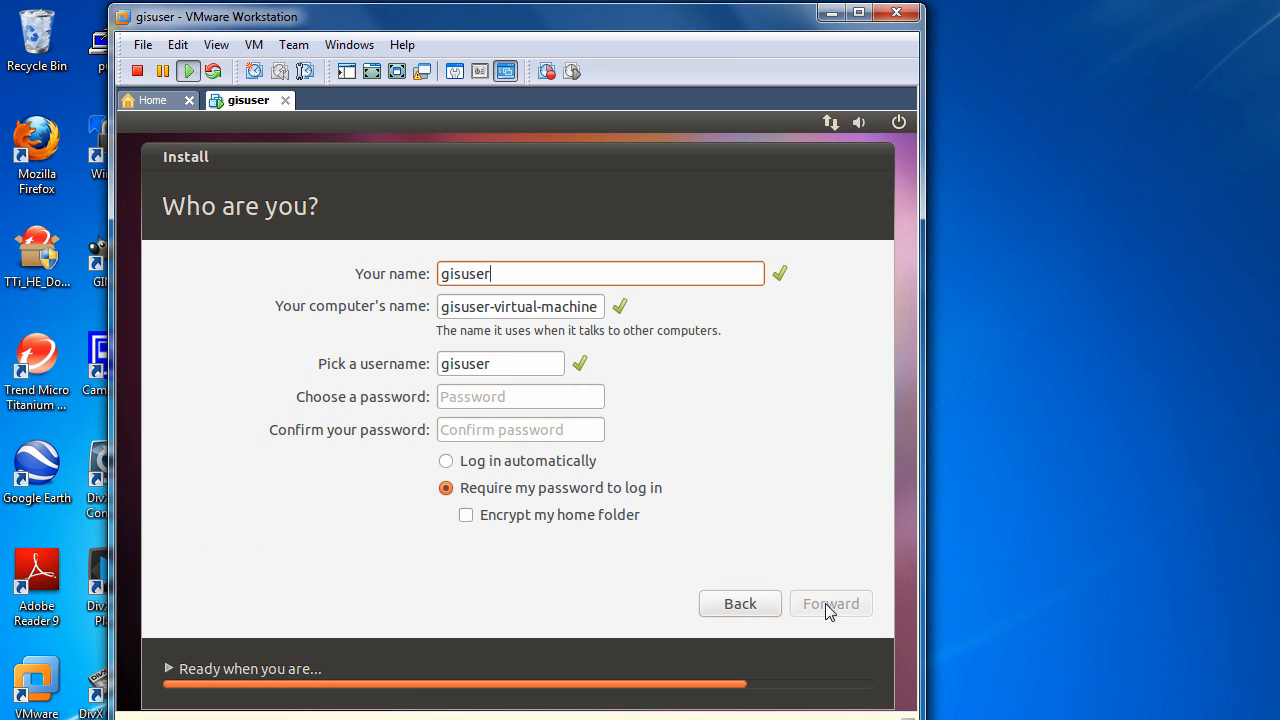
key("Tab")
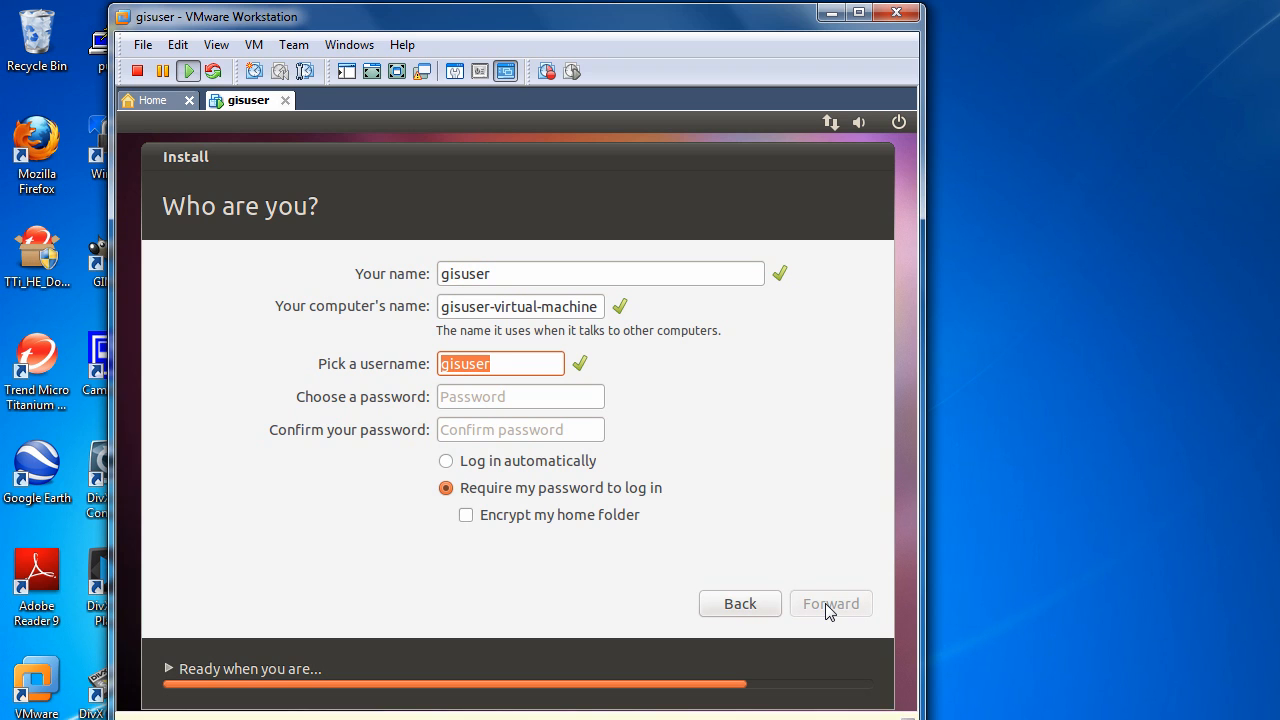
key("Tab")
type("******")
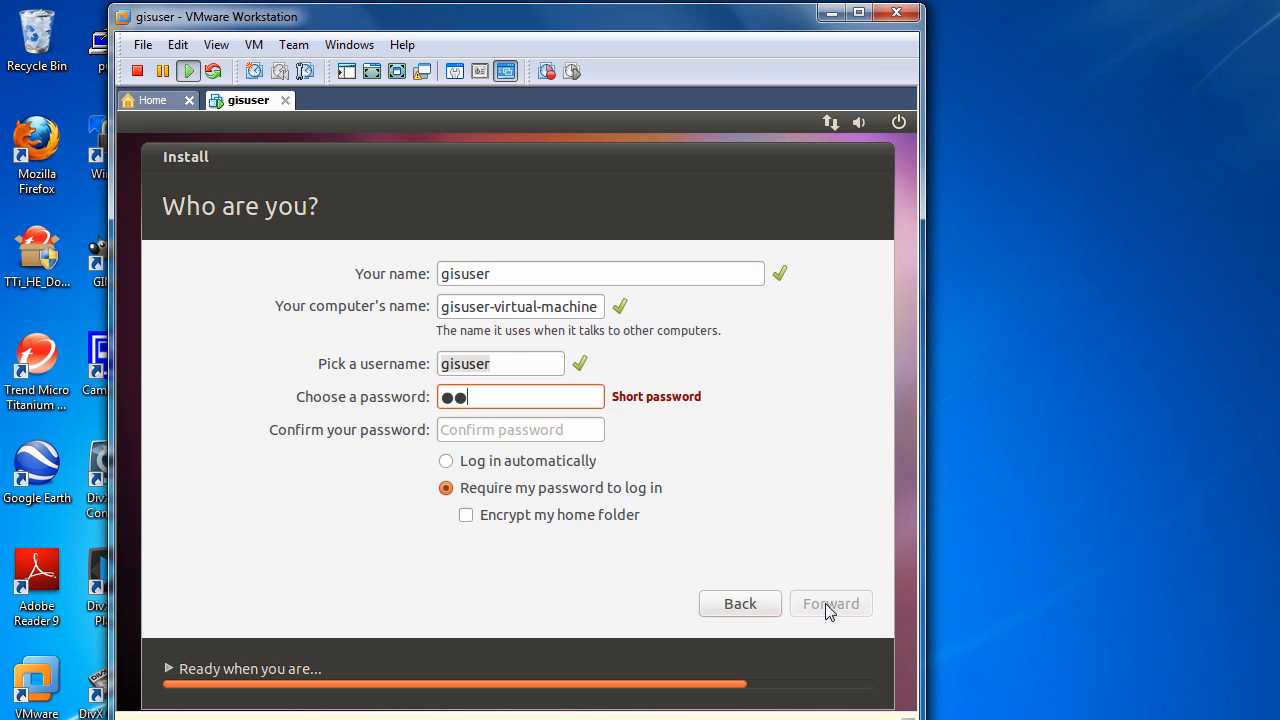
type("*")
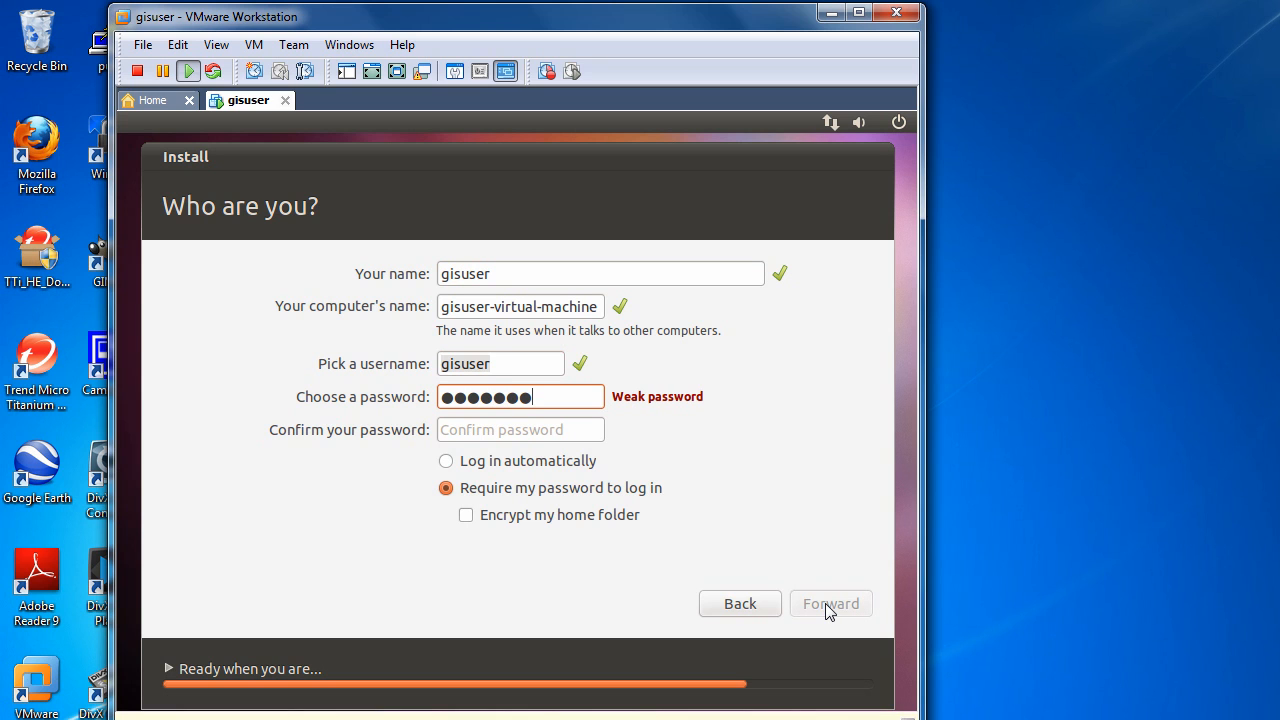
key("Tab")
type("*")
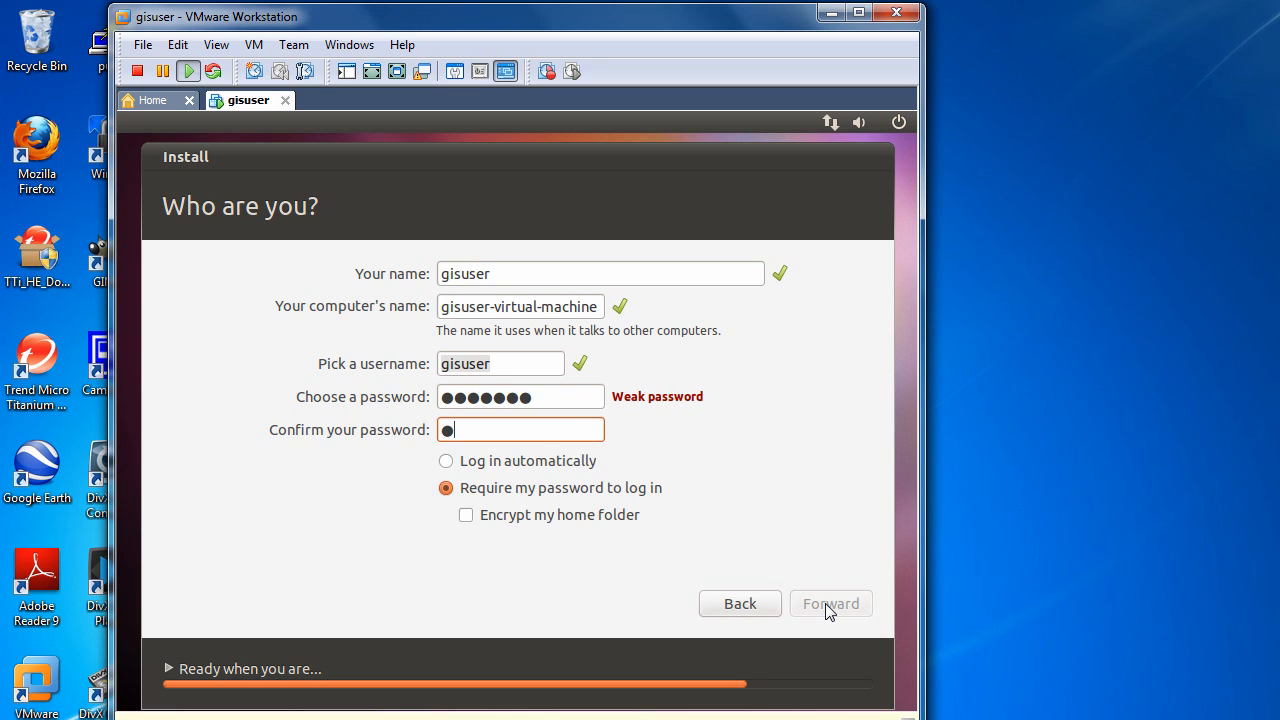
key("BackSpace")
type("*******")
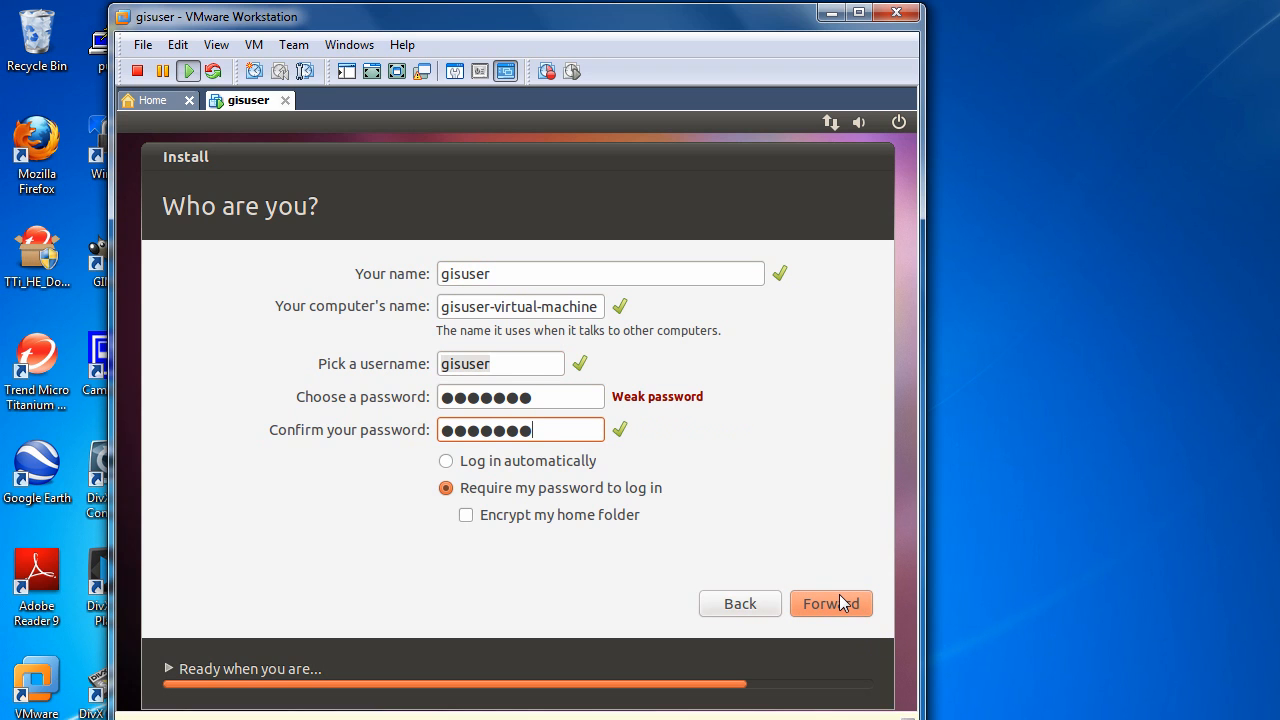
left_click(556, 470)
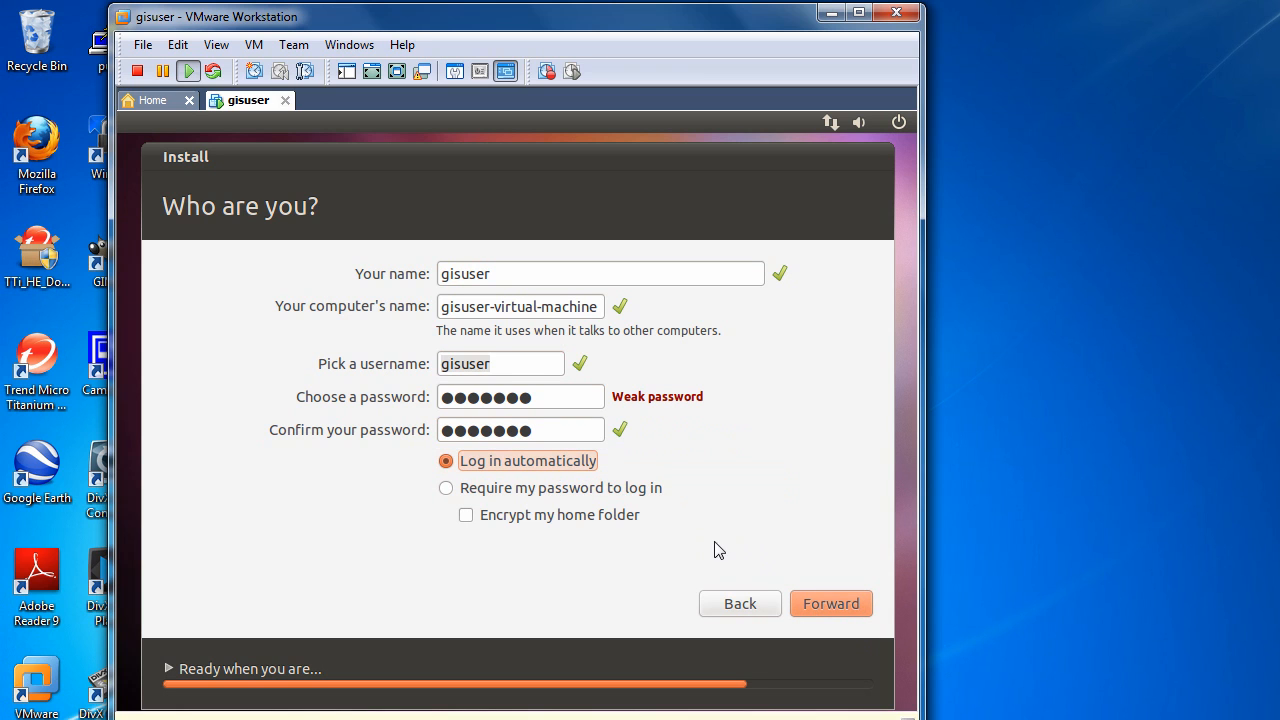
left_click(833, 606)
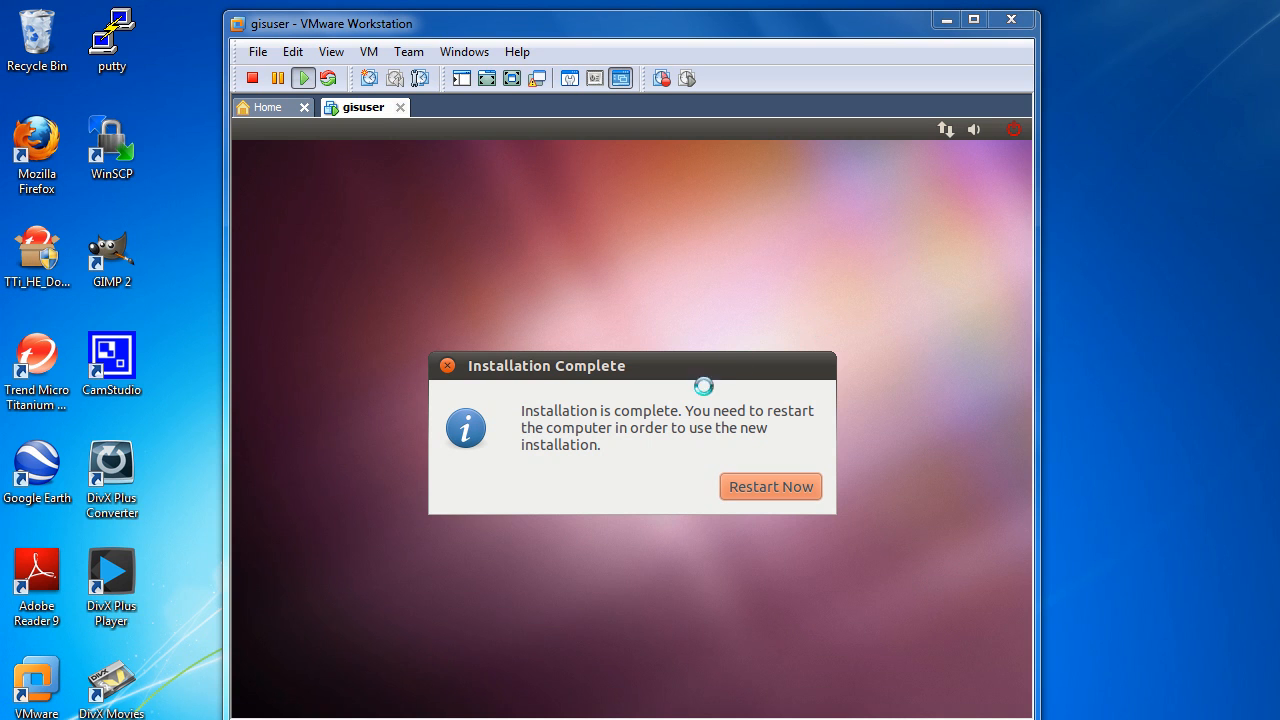
Step: Disconnect the virtual machine's CD/DVD (IDE) drive and restart the computer to finish the Ubuntu installation
left_click(369, 52)
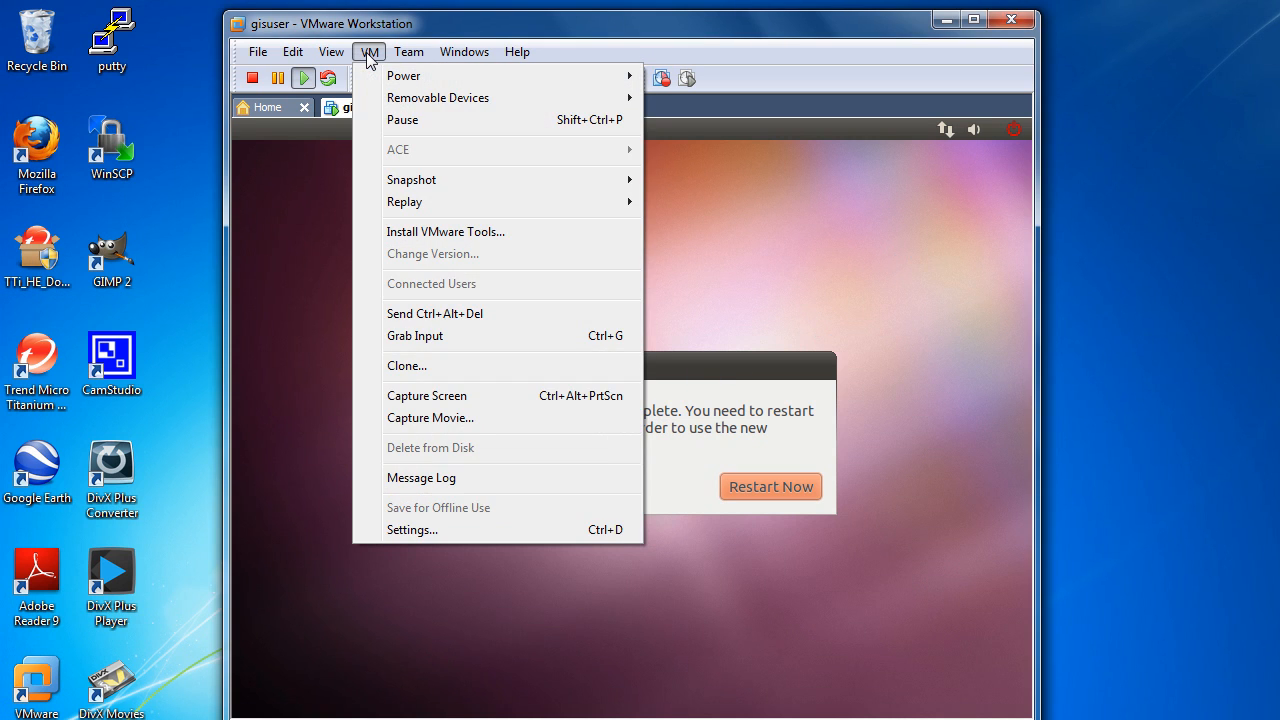
mouse_move(405, 104)
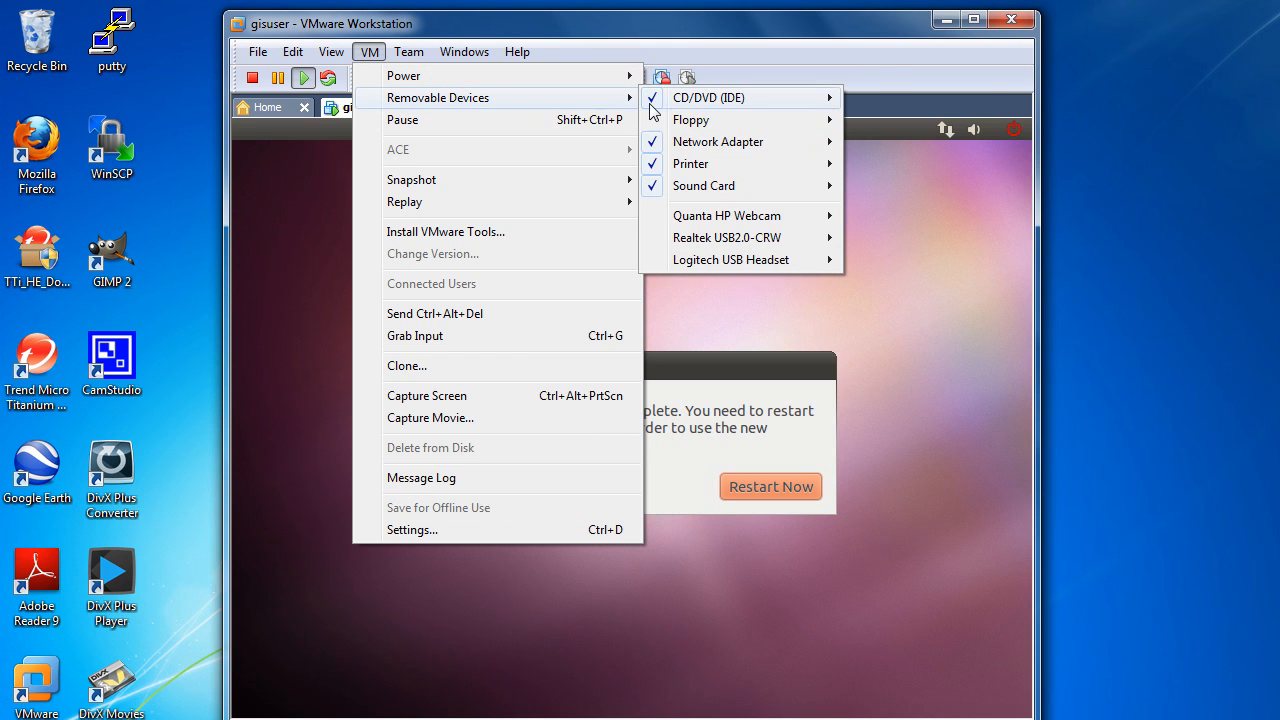
mouse_move(656, 111)
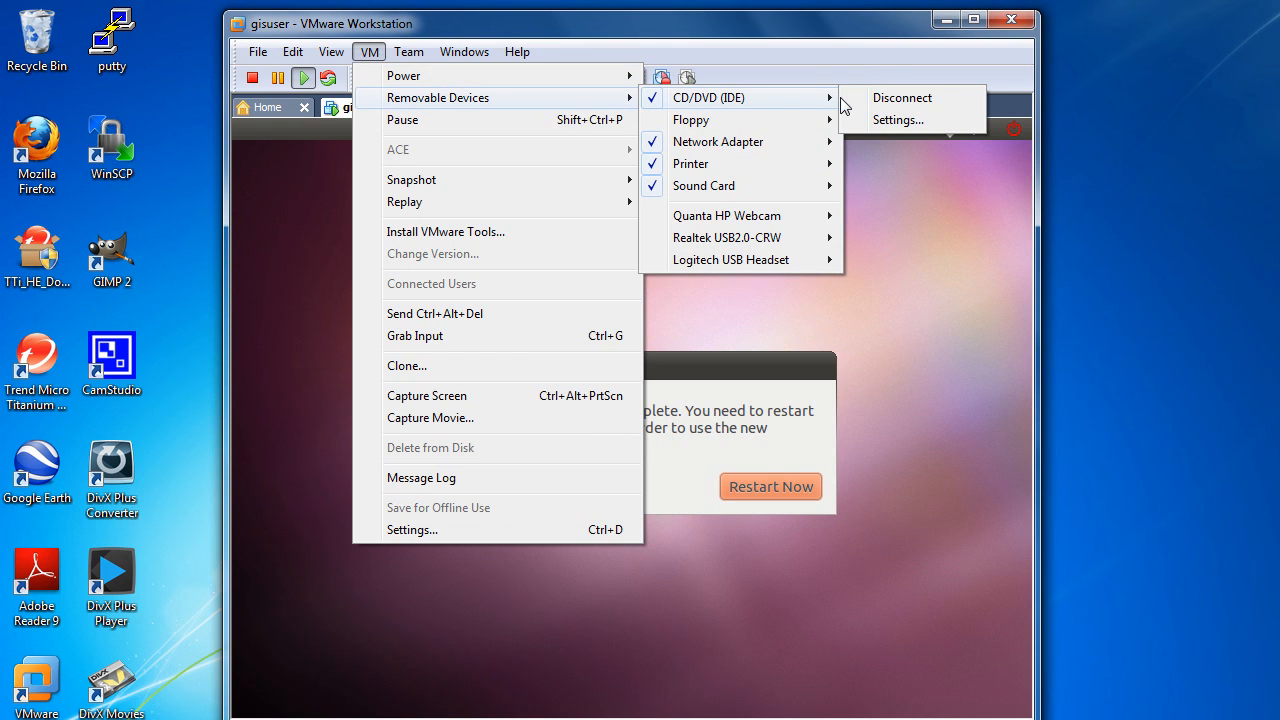
left_click(880, 106)
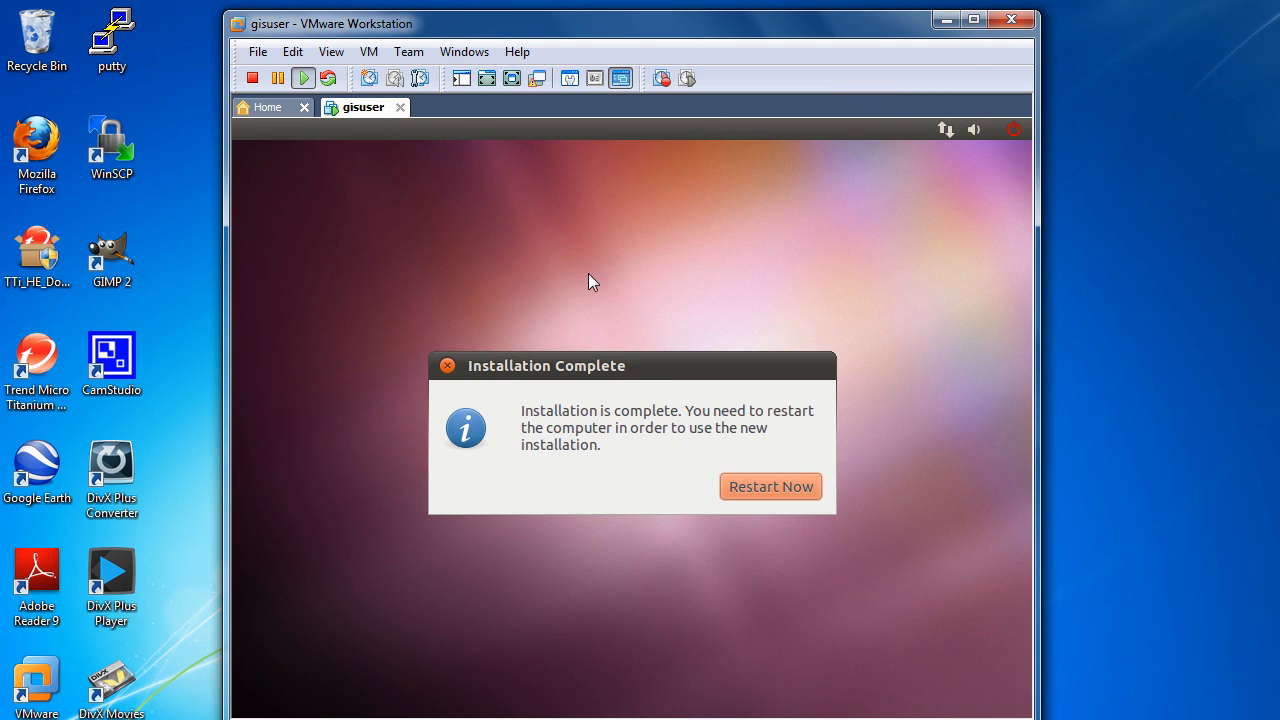
left_click(765, 490)
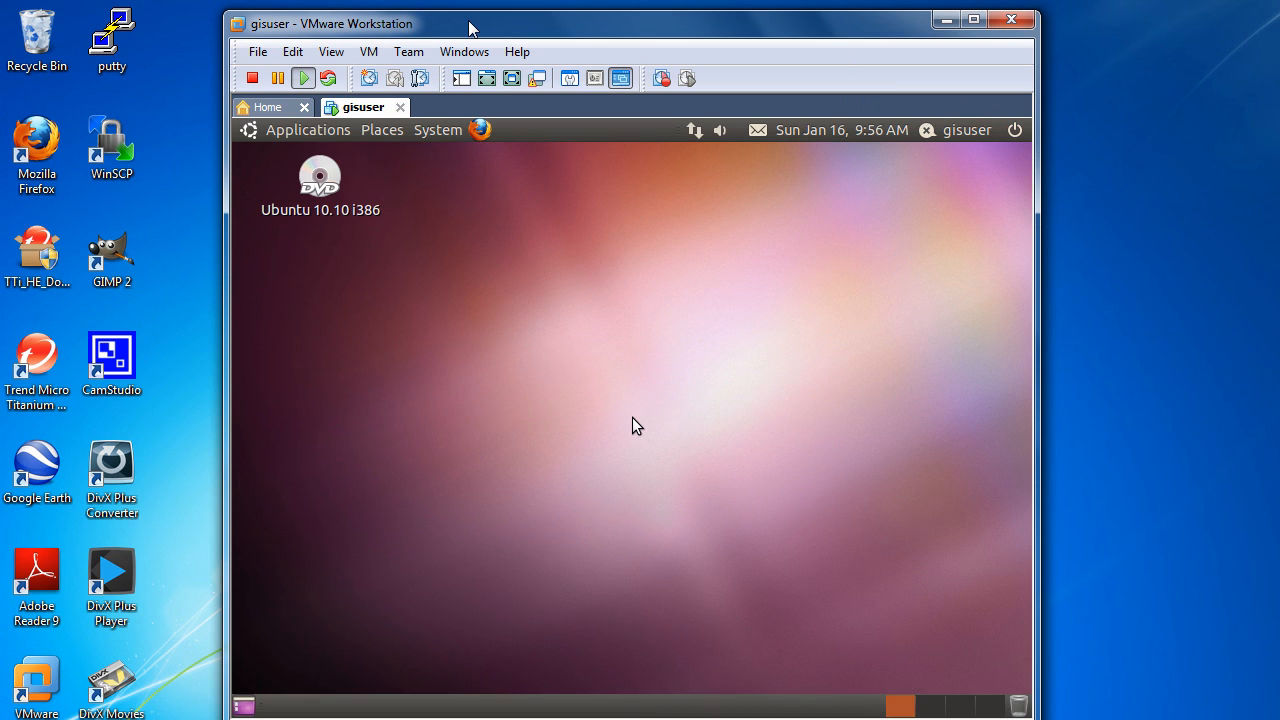
Step: In the virtual machine settings, set the CD/DVD (IDE) drive to not connected and not connect at power on
left_click(369, 52)
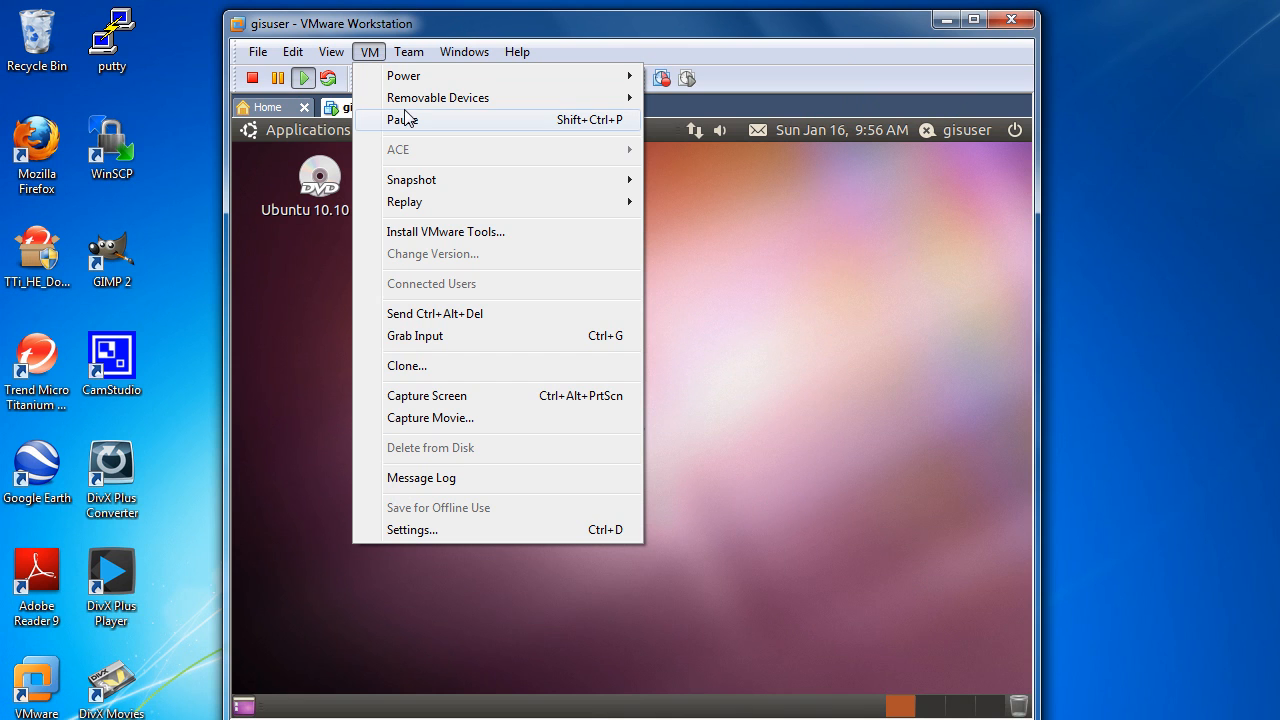
left_click(410, 532)
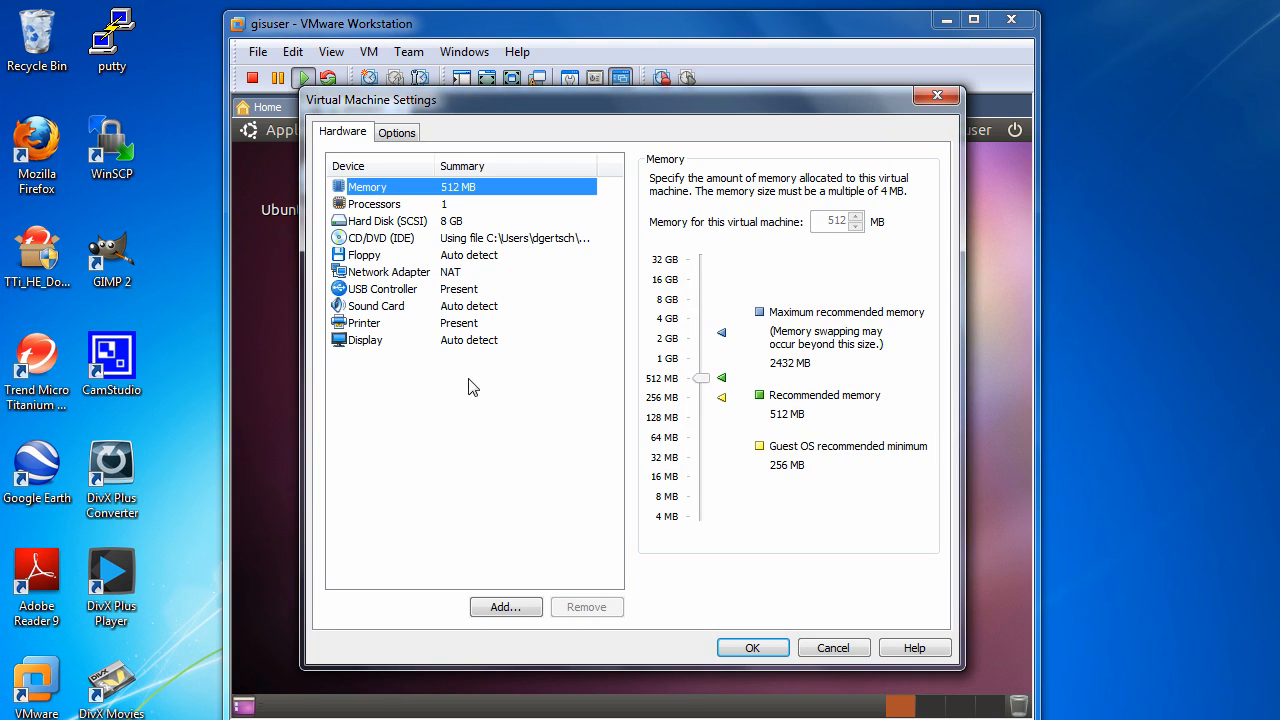
left_click(414, 241)
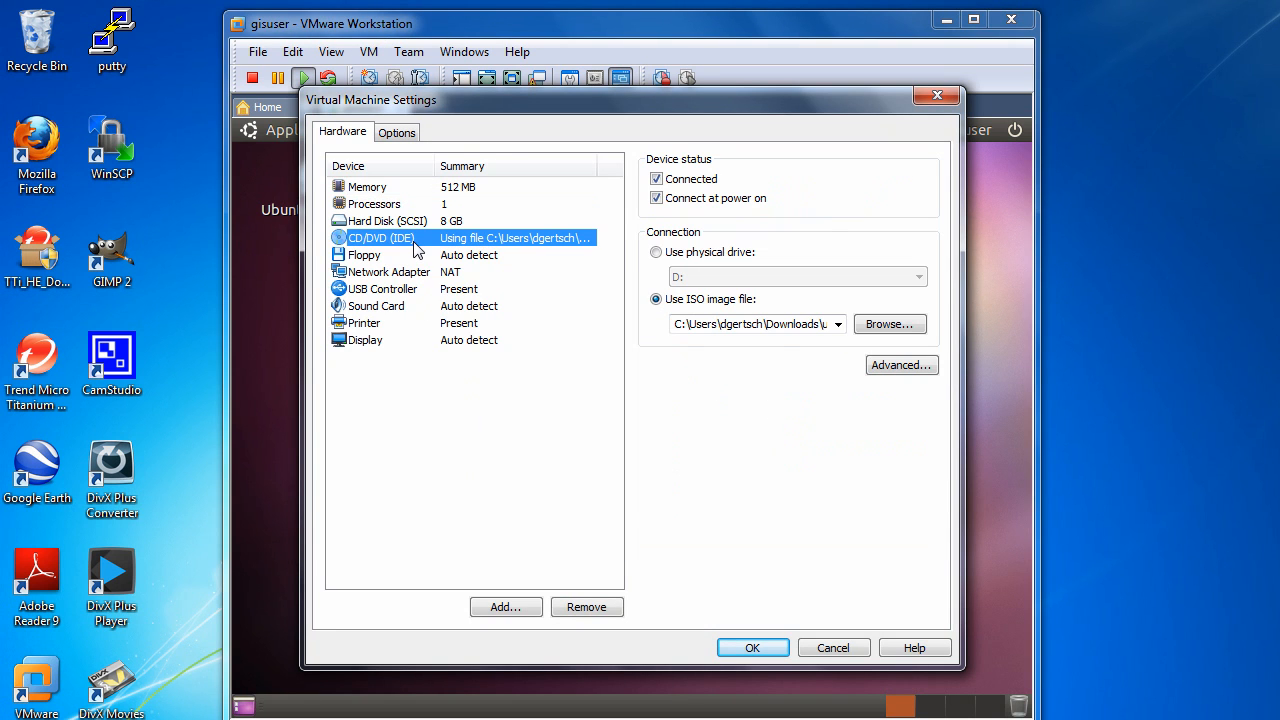
left_click(657, 179)
left_click(657, 198)
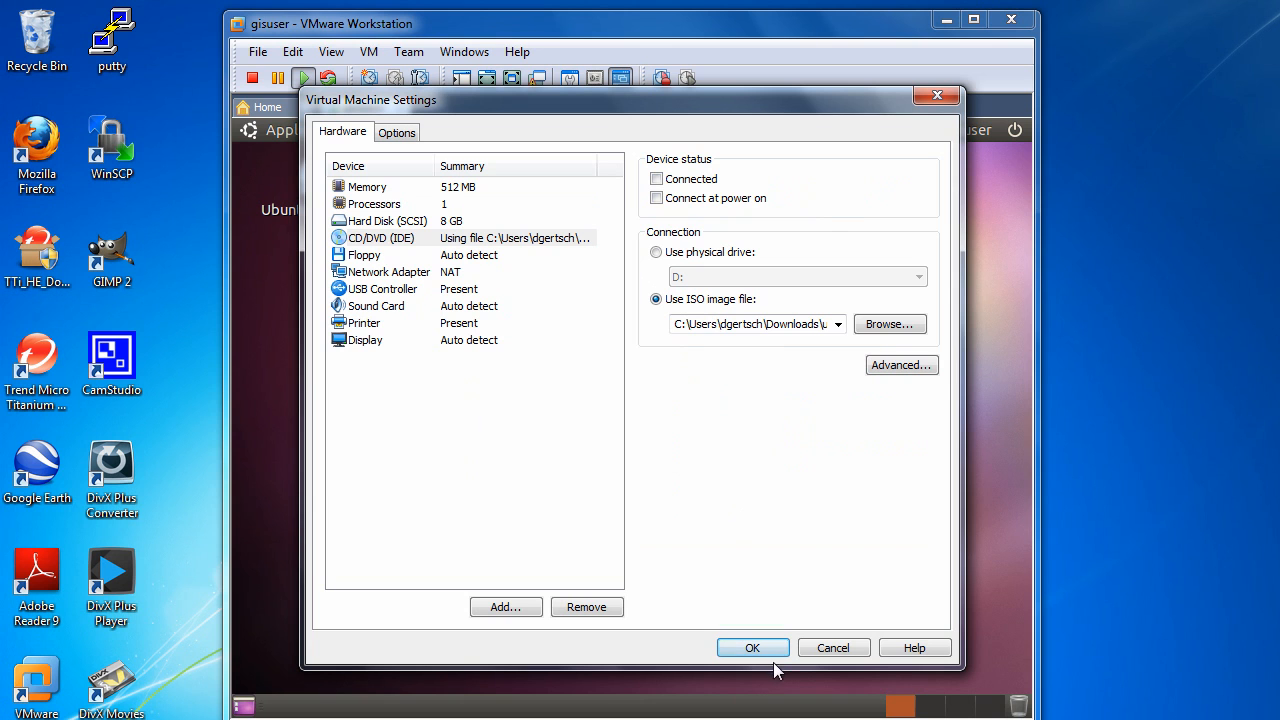
key("Return")
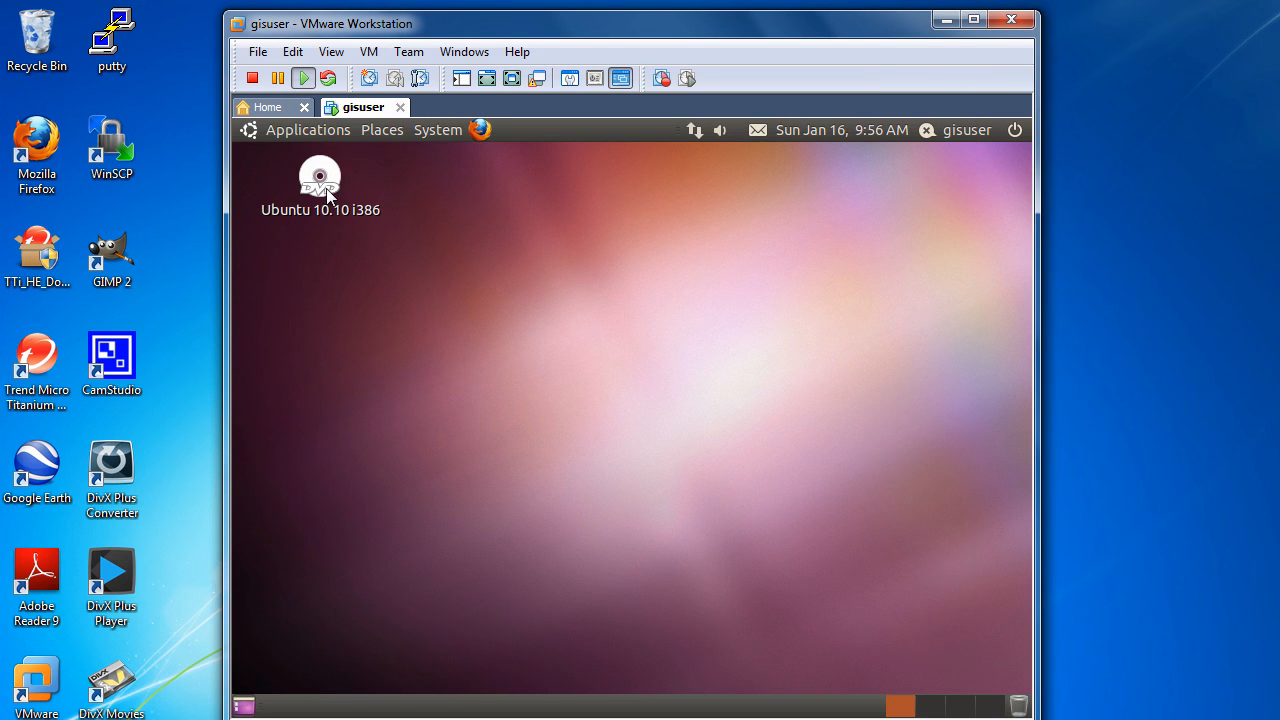
Step: Add a launcher for Terminal to the Ubuntu desktop
left_click(336, 143)
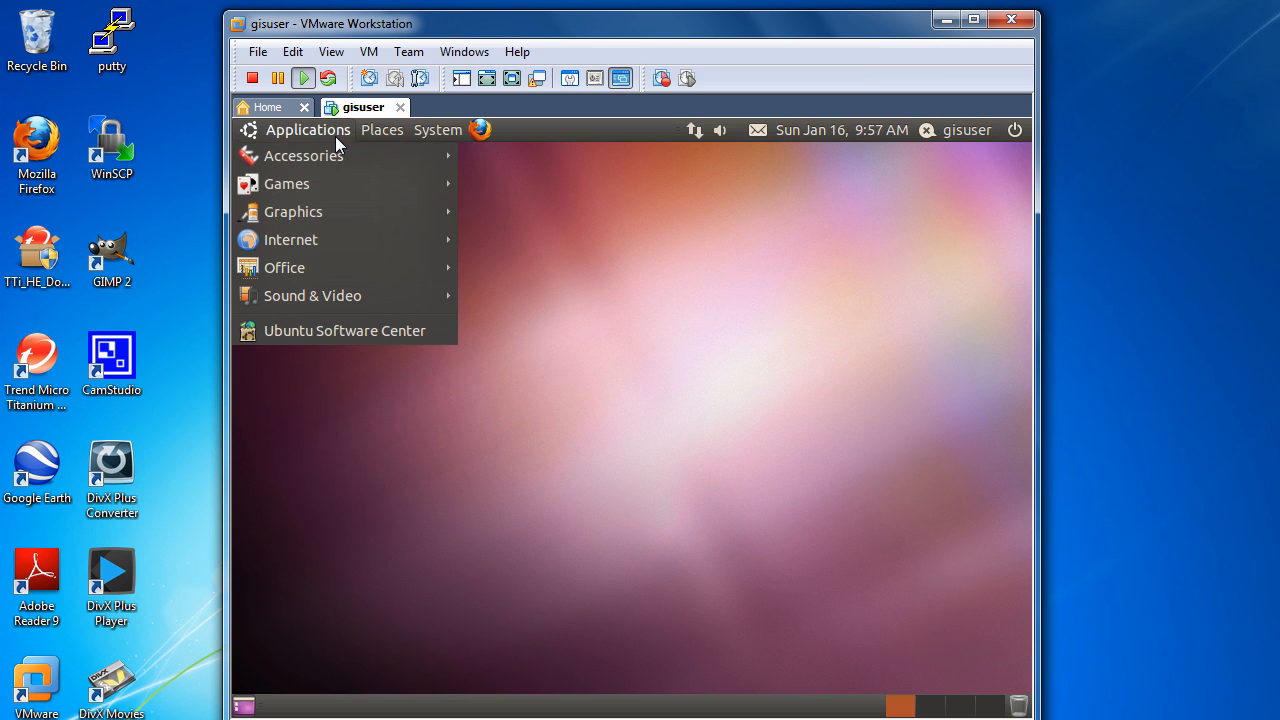
mouse_move(335, 151)
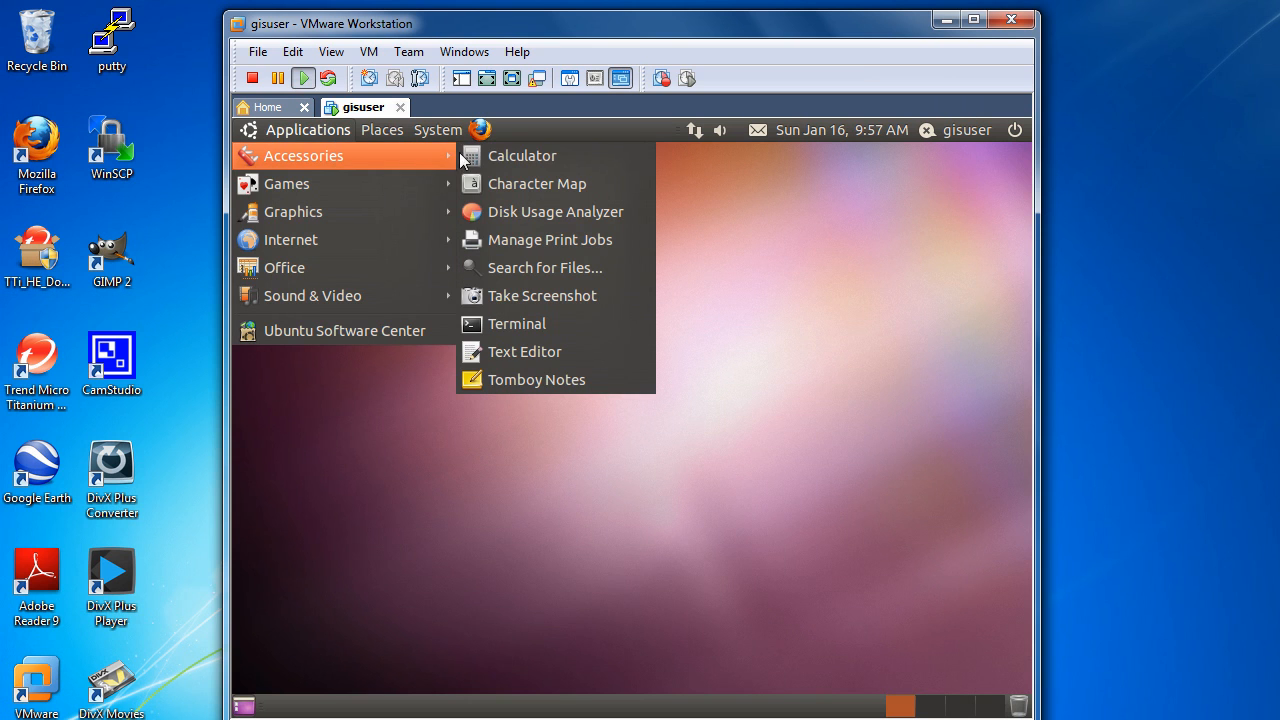
right_click(499, 325)
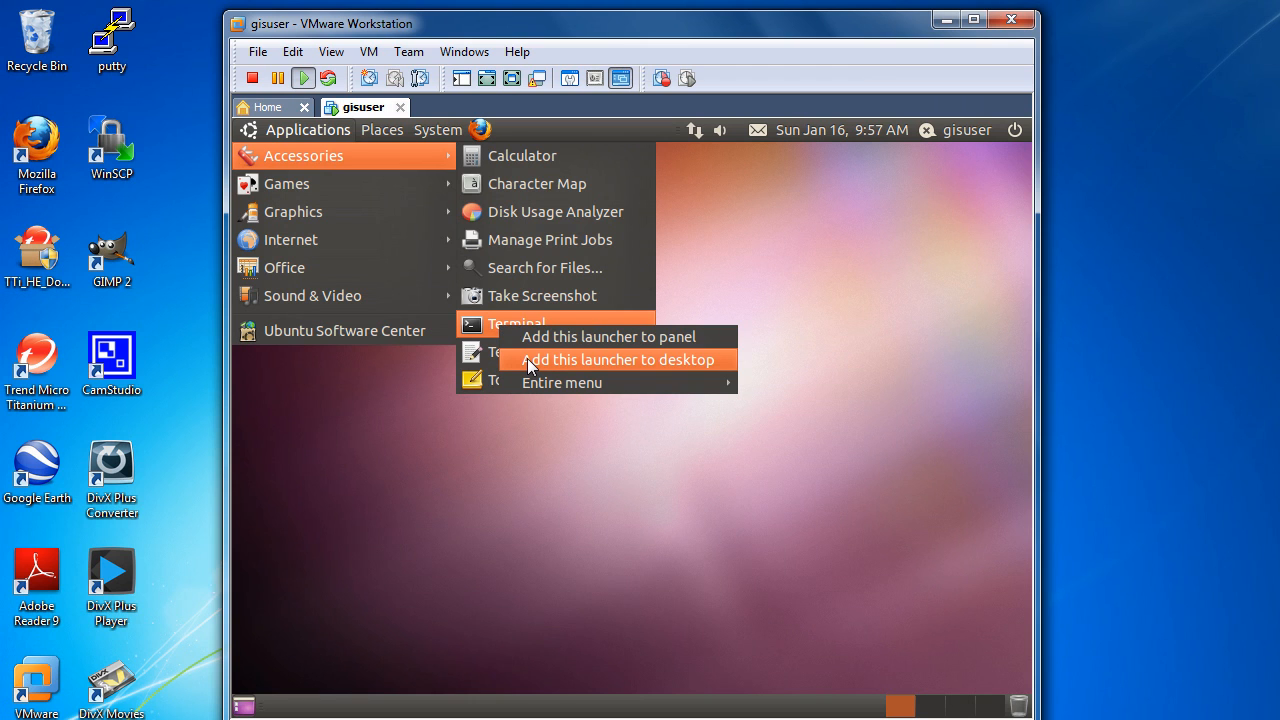
left_click(527, 359)
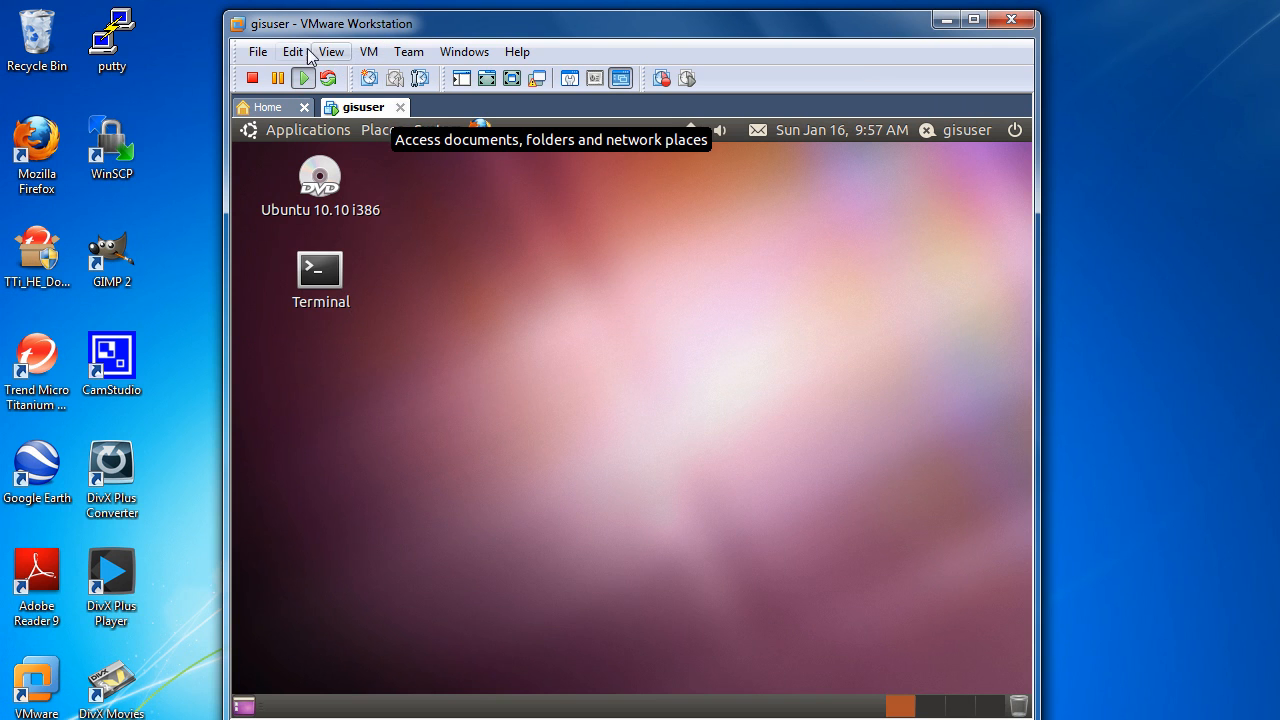
Step: Start the VMware Tools installation, and list the contents of /media in a terminal
left_click(369, 53)
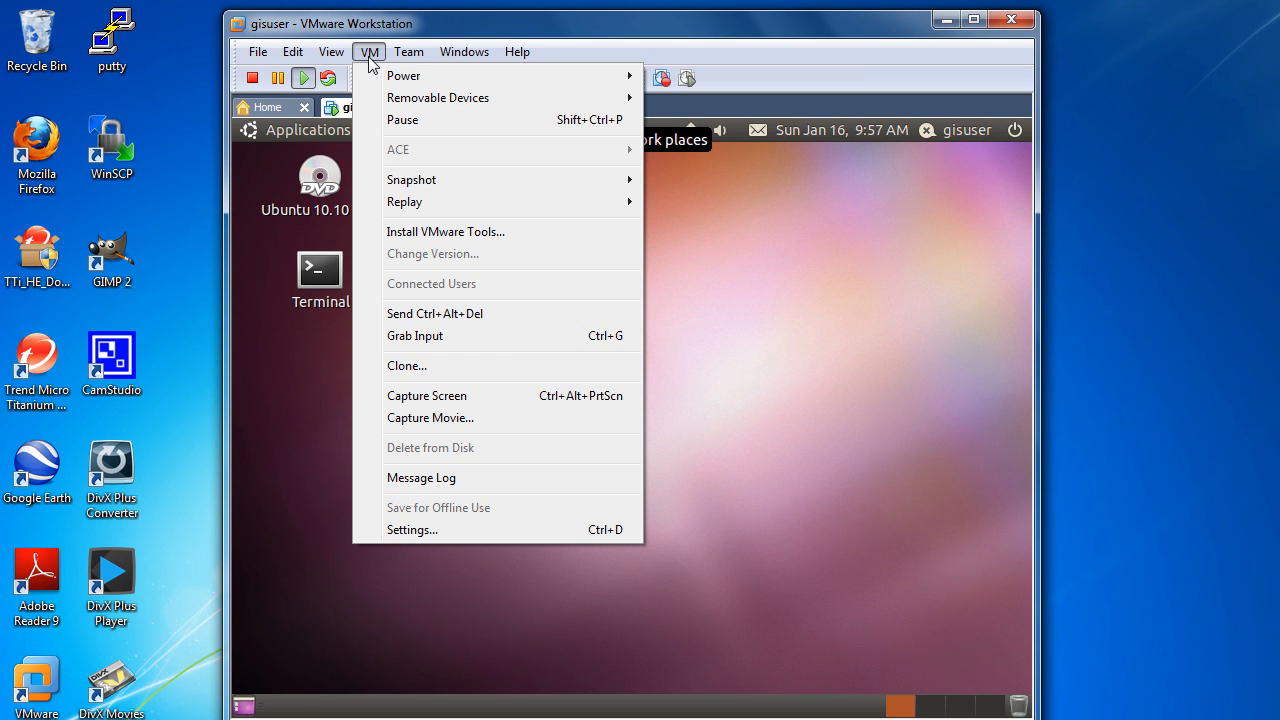
left_click(418, 232)
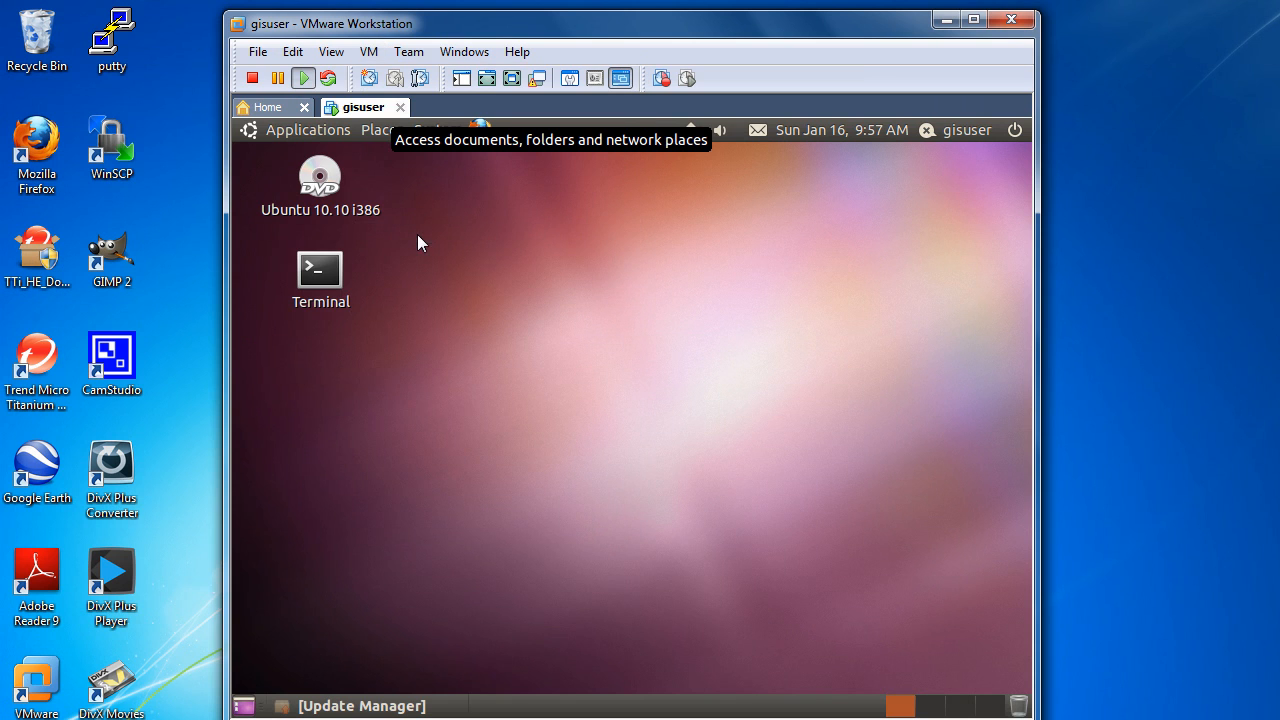
double_click(323, 283)
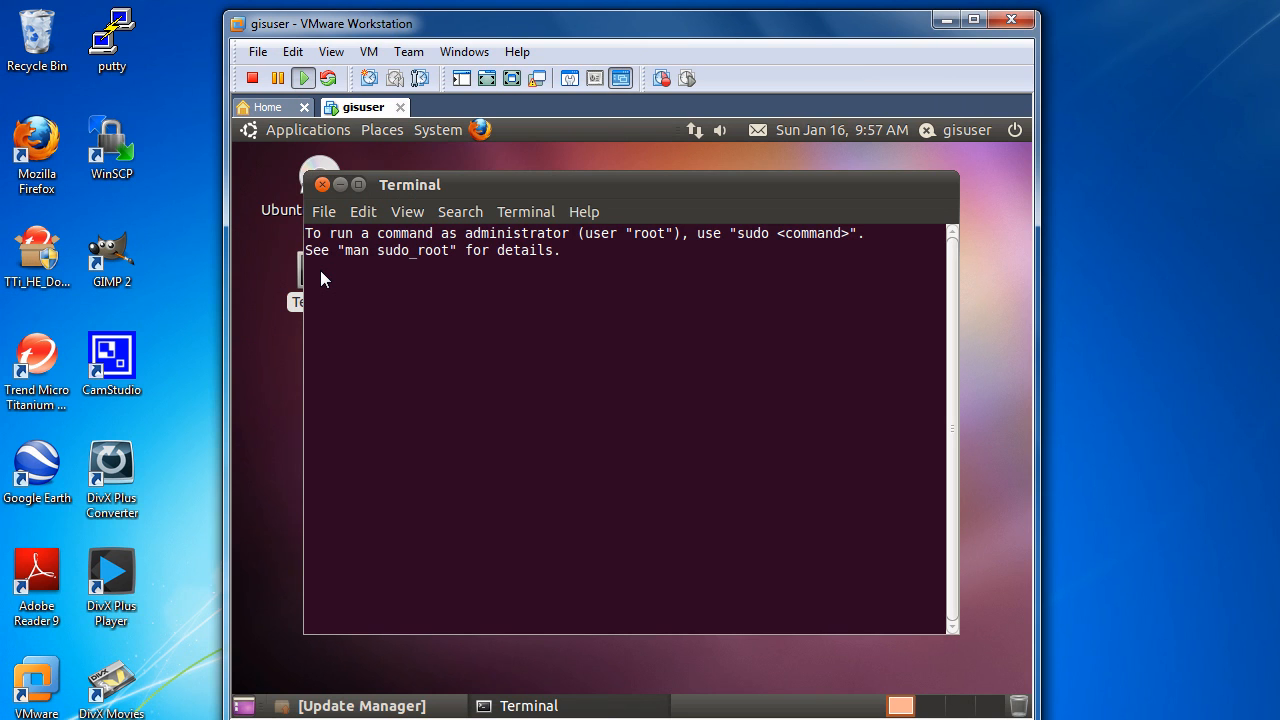
type("c")
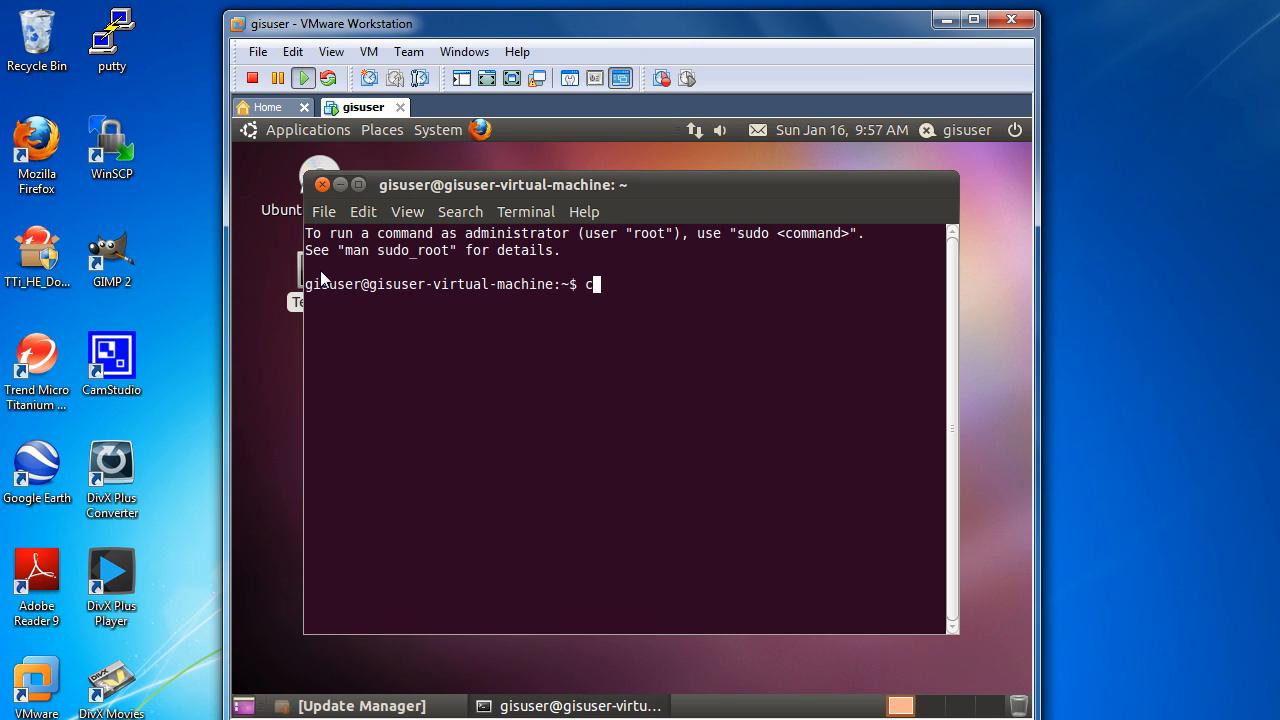
type("d /media")
key("Return")
type("ls")
key("Return")
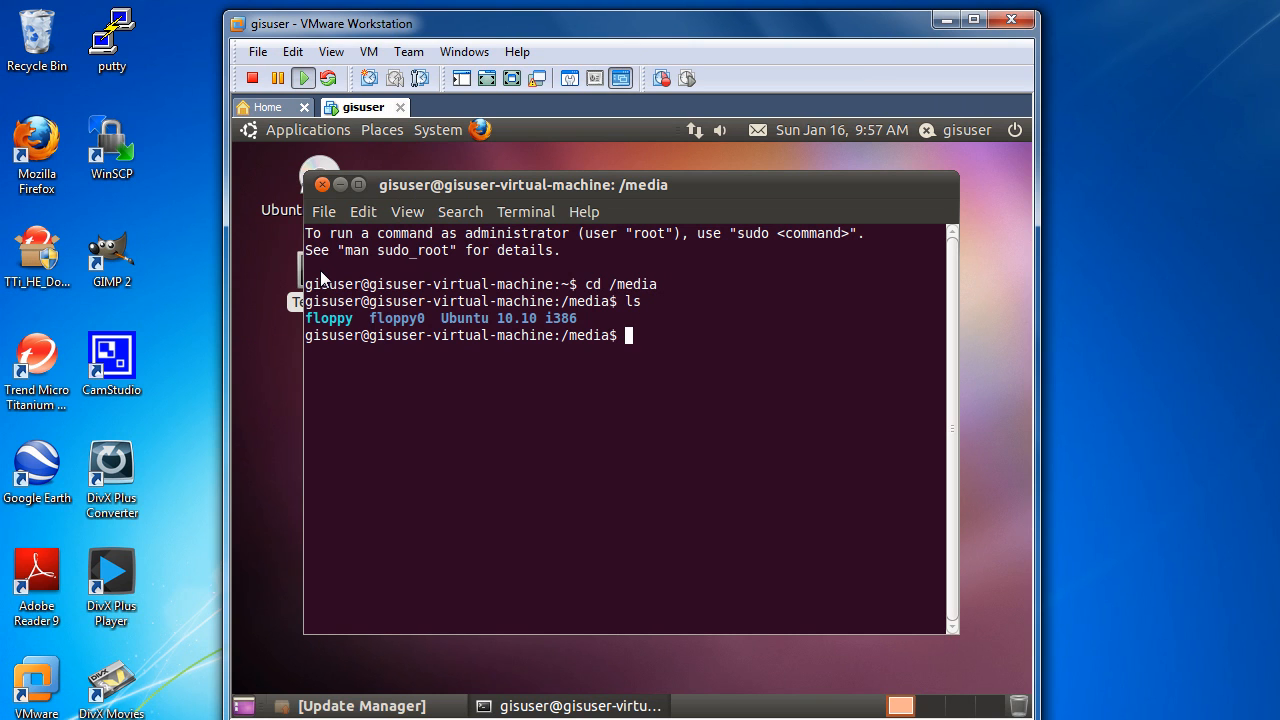
type("cd")
key("BackSpace")
key("BackSpace")
Step: Disconnect the CD/DVD (IDE) drive from the running virtual machine and list the contents of /media again
left_click(369, 52)
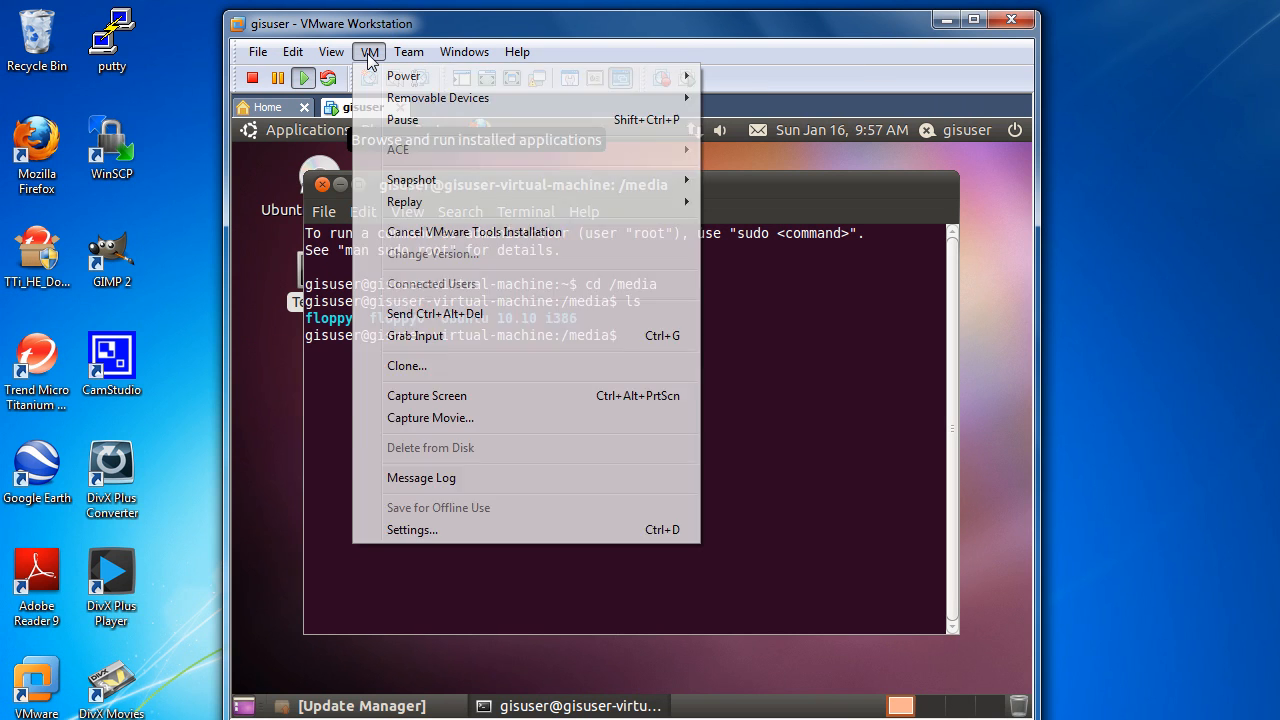
mouse_move(480, 100)
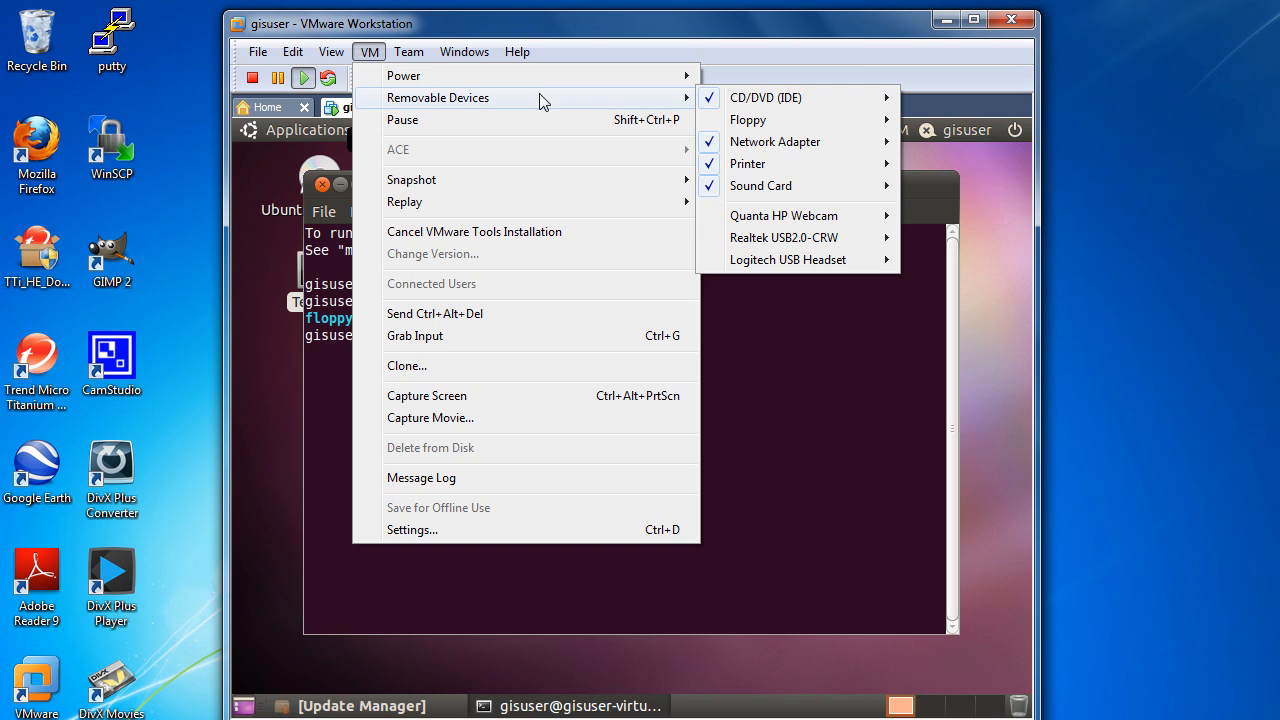
mouse_move(762, 96)
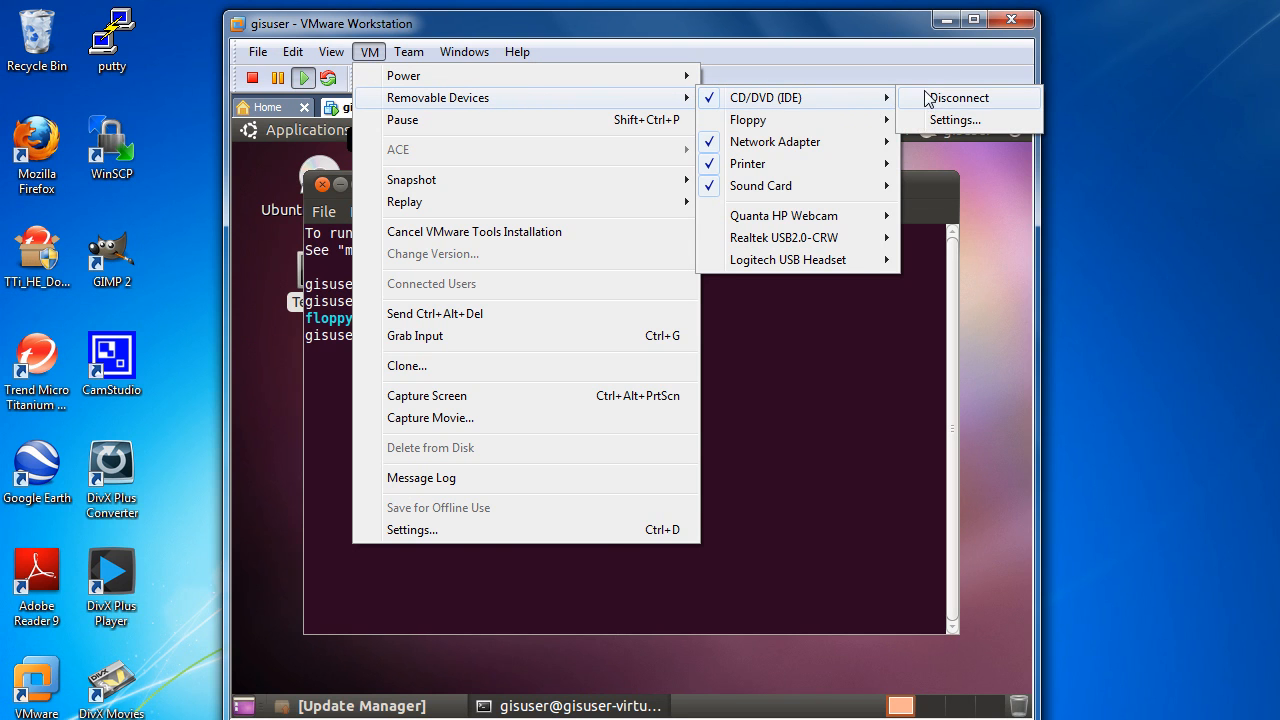
left_click(958, 98)
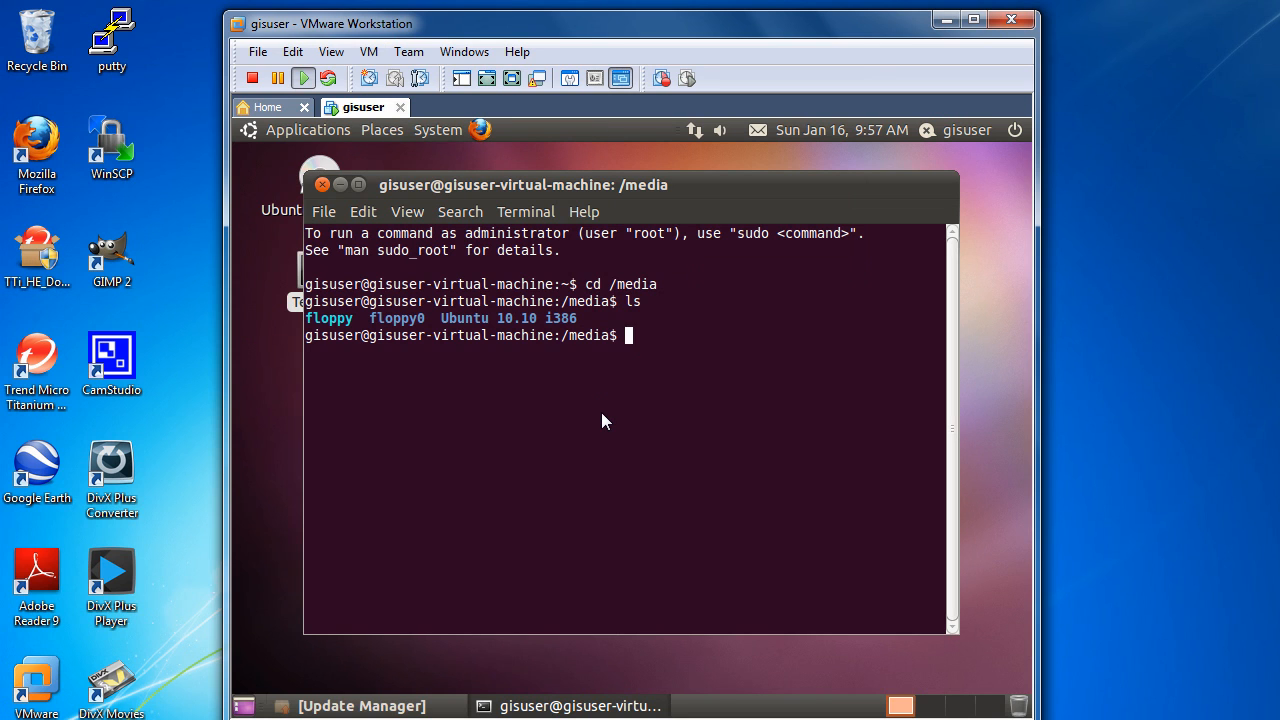
type("ls")
key("Return")
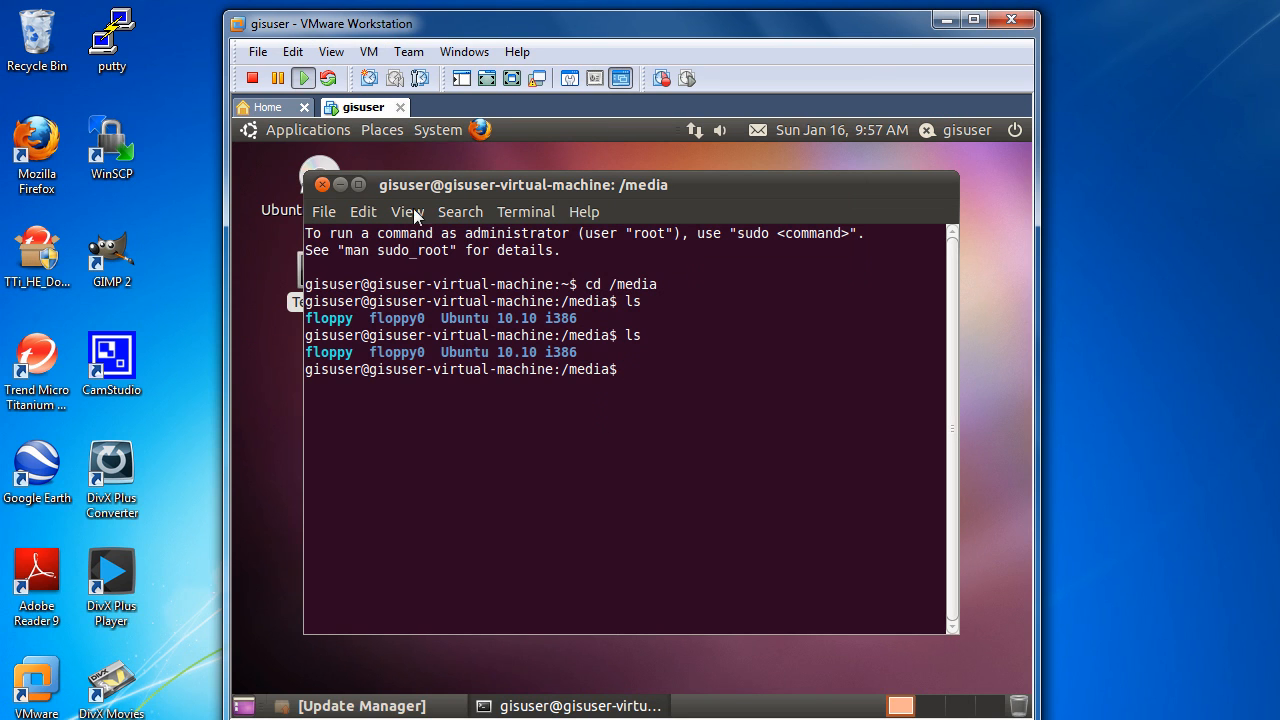
Step: Cancel and restart the VMware Tools installation, and recheck the contents of /media
left_click(369, 51)
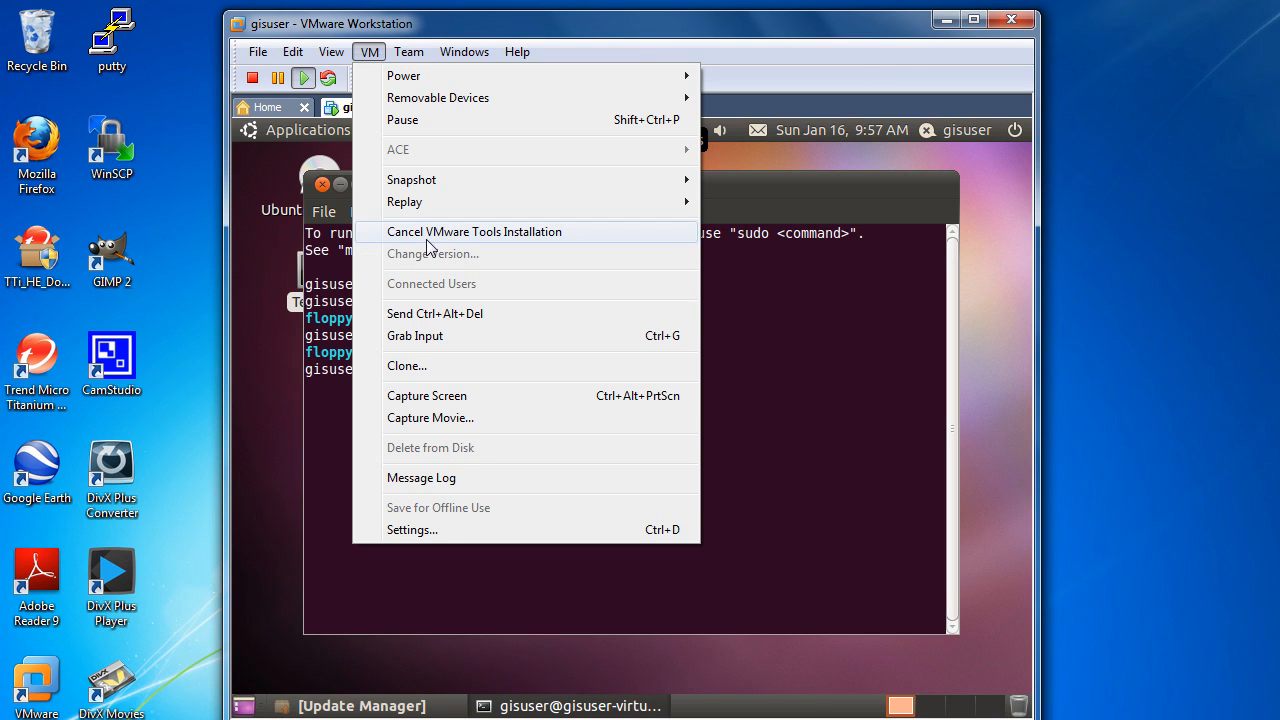
left_click(428, 236)
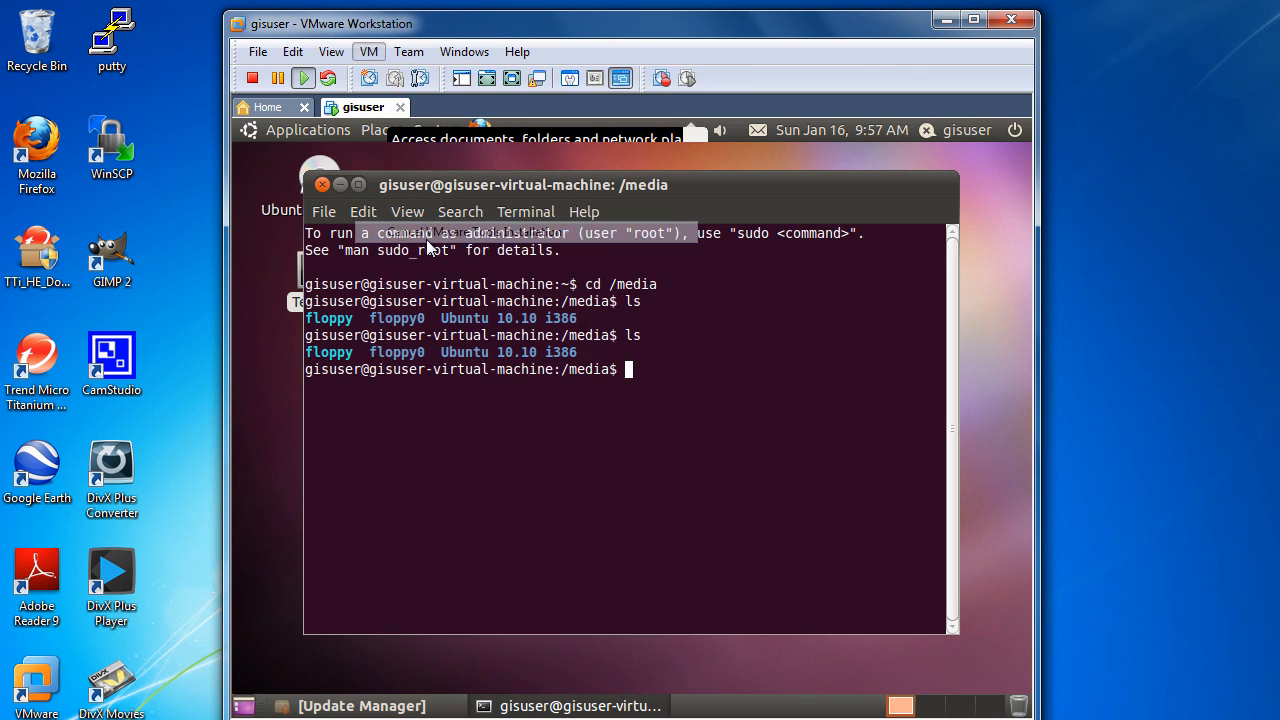
left_click(369, 52)
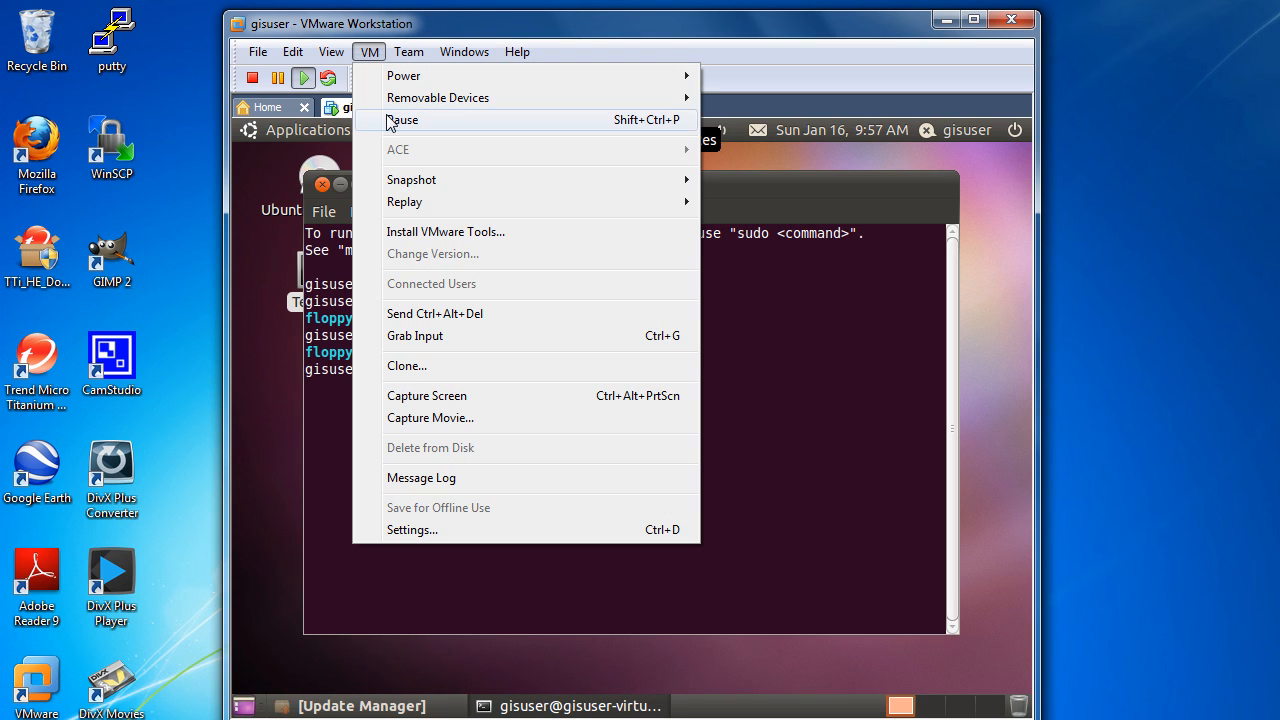
left_click(419, 233)
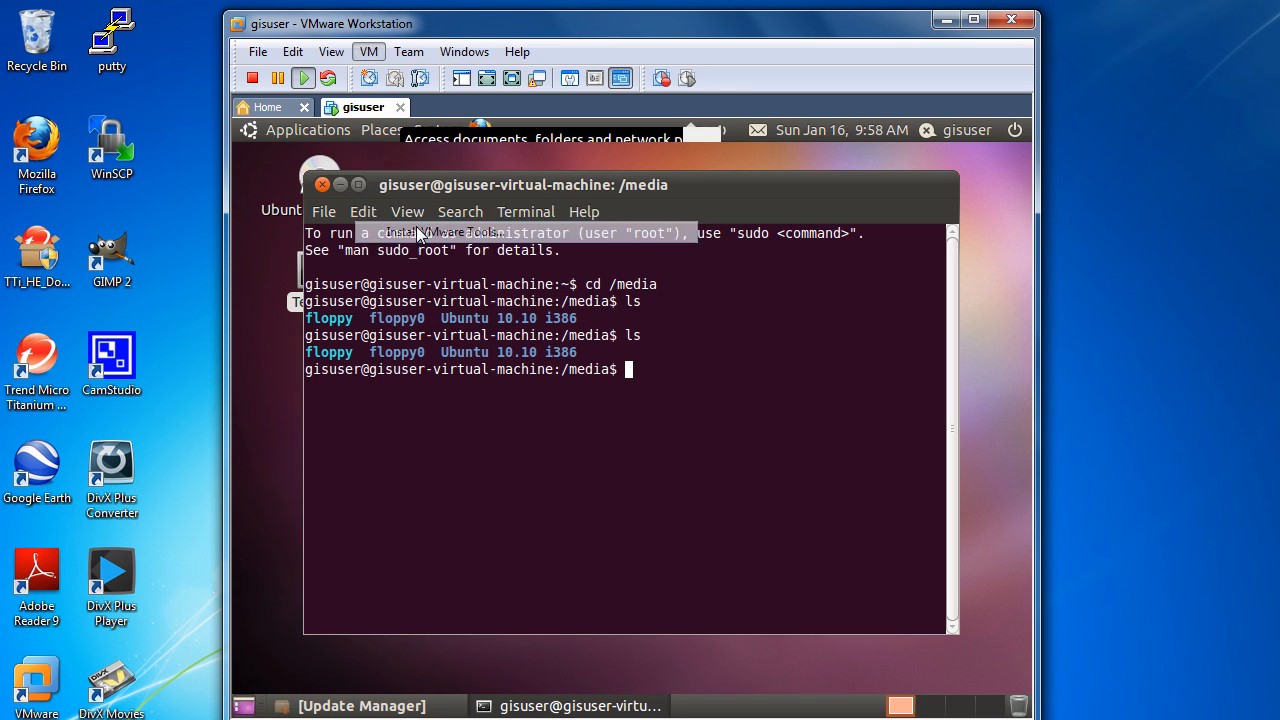
type("ls")
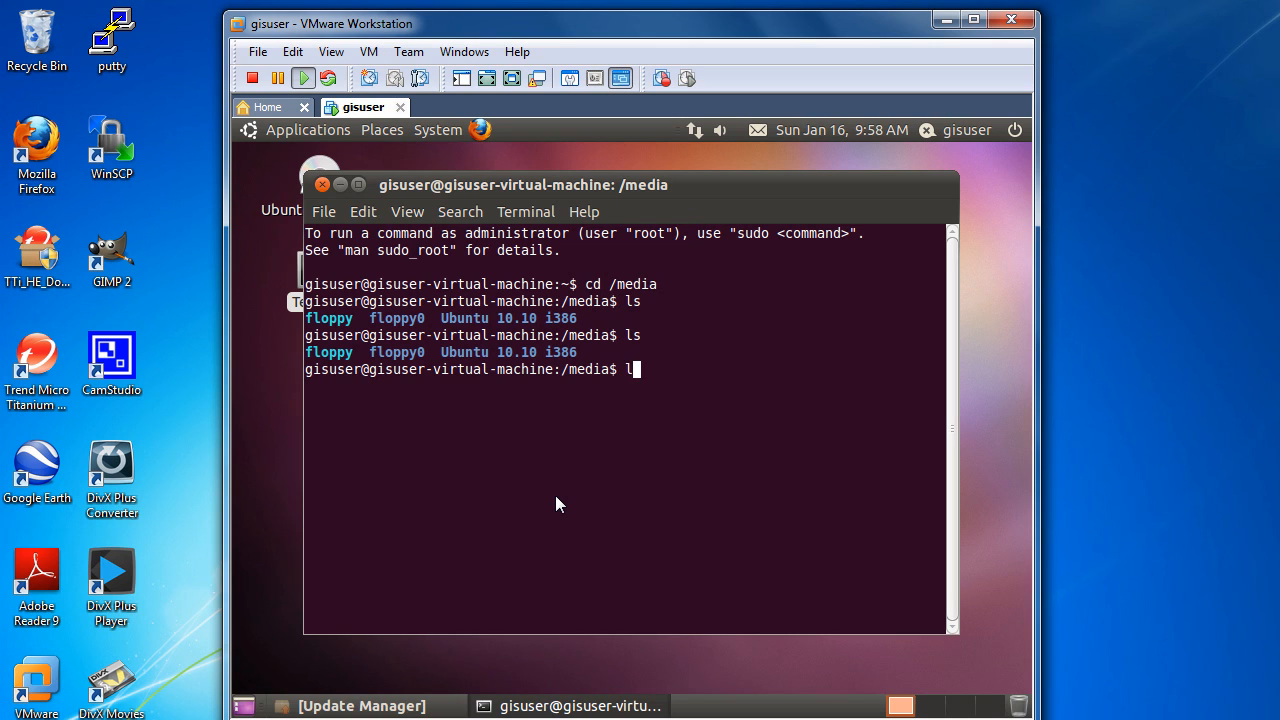
key("Return")
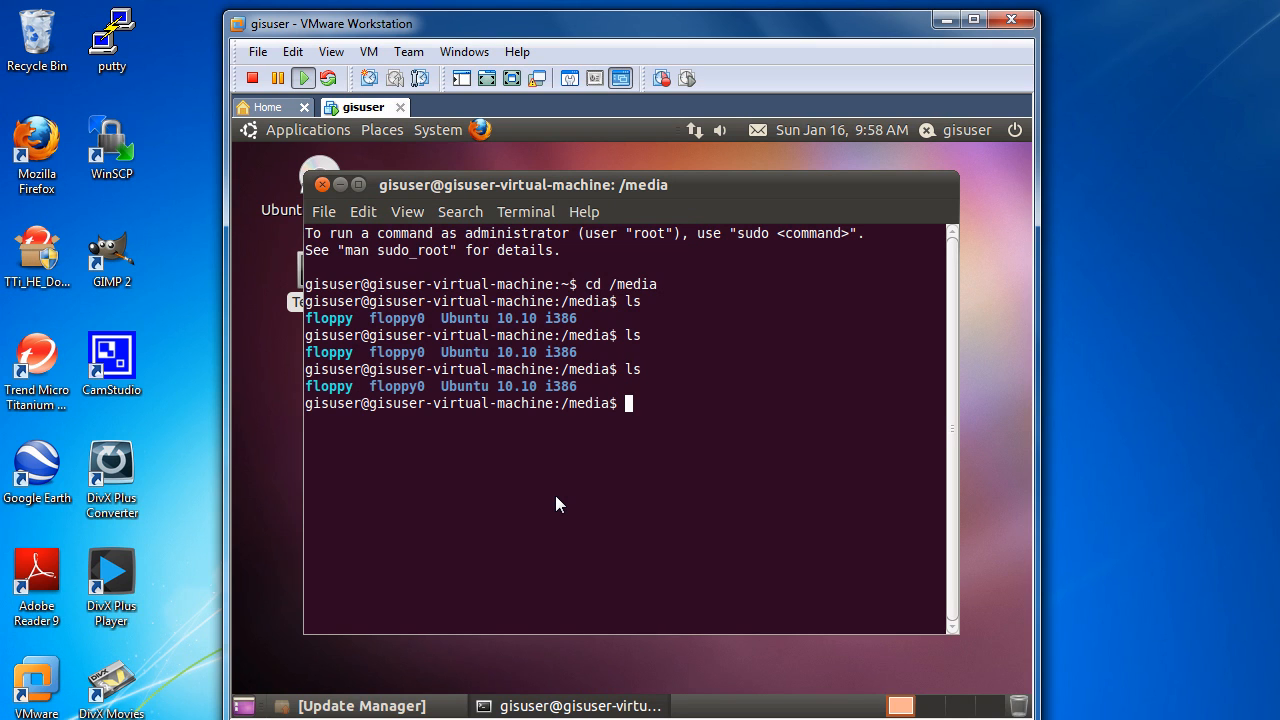
Step: Create a cdrom directory in /media with sudo mkdir, entering the account password
type("sudo mkdir cdrom")
key("Return")
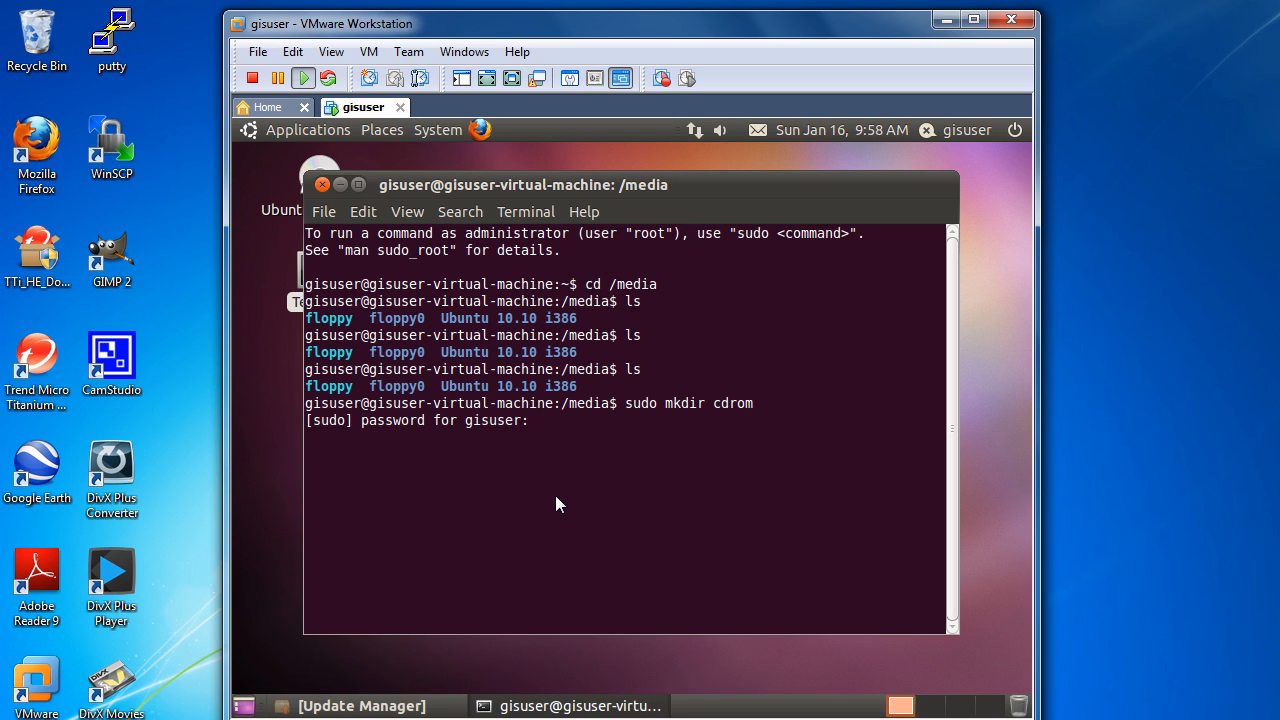
key("Return")
Step: Try to mount /dev/cdrom on /media/cdrom without root privileges
type("mon")
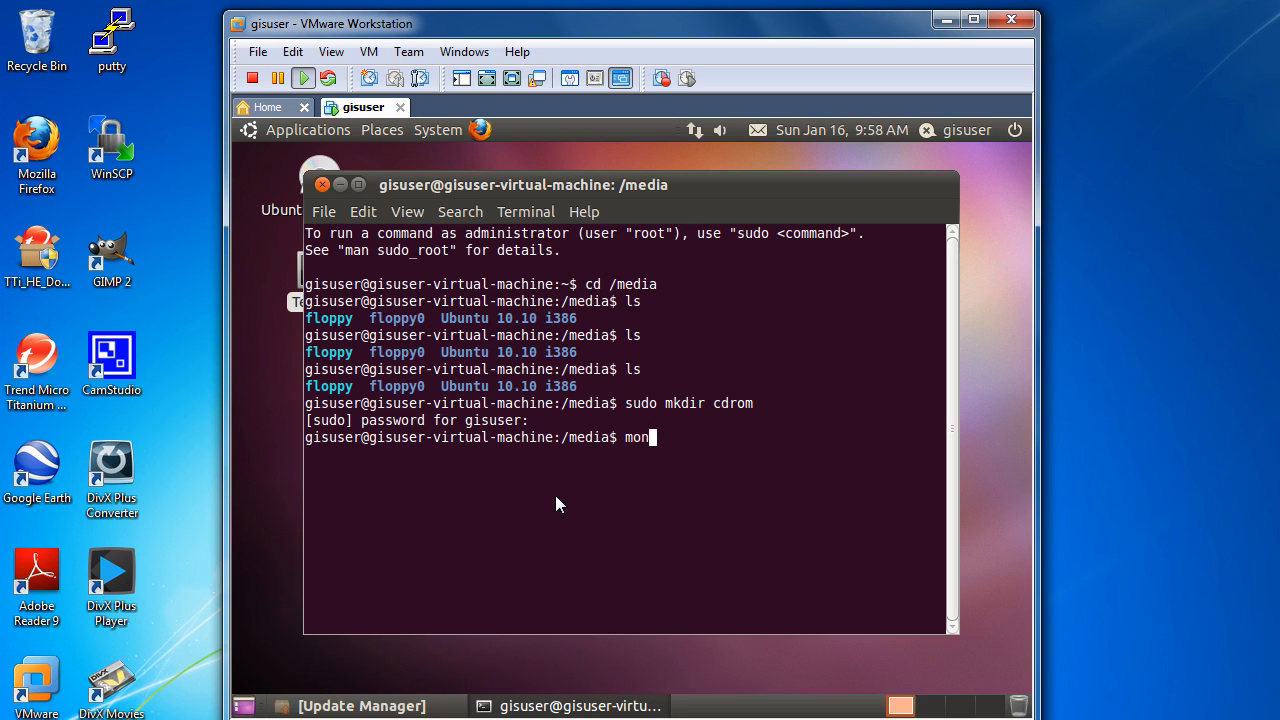
type("unt /dev/cdrom /media/")
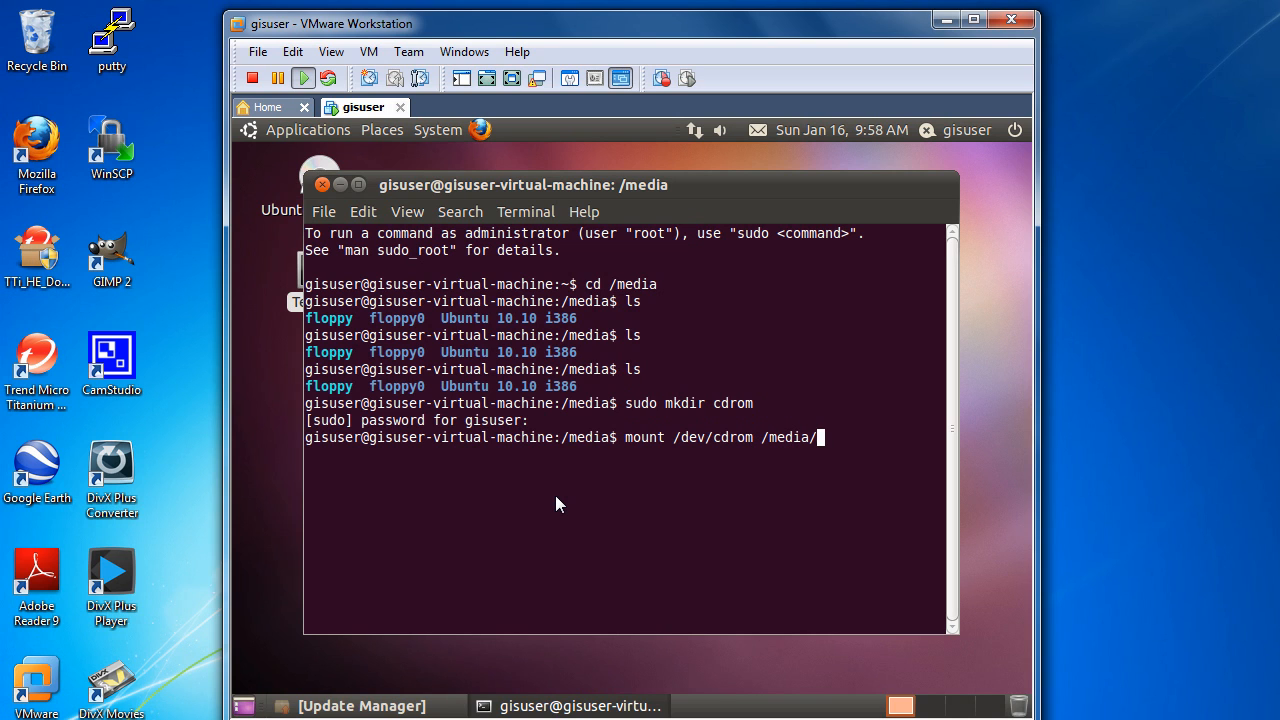
type("cdrom")
key("Return")
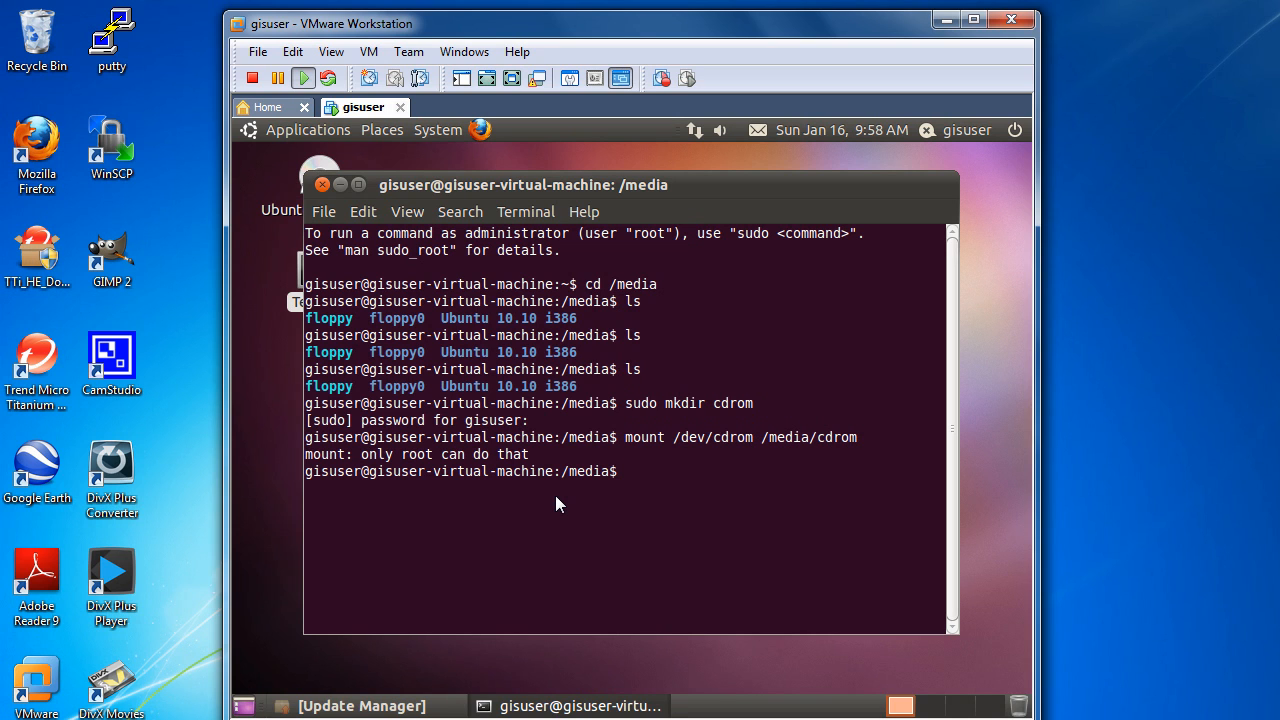
Step: Rerun the mount of /dev/cdrom on /media/cdrom with sudo
key("Up")
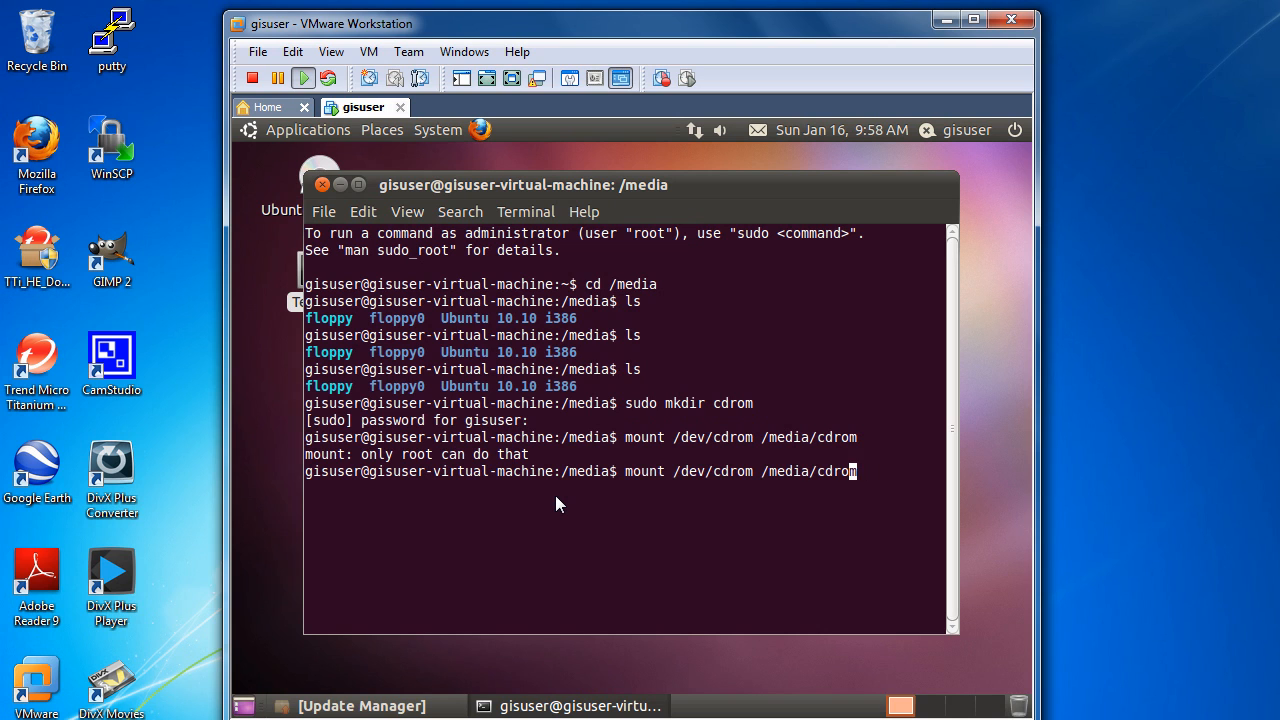
key("Left")
key("Left")
key("Left")
key("Left")
key("Left")
key("Left")
key("Left")
key("Left")
key("Left")
key("Left")
key("Left")
key("Left")
key("Left")
key("Left")
key("Left")
key("Left")
key("Left")
key("Left")
key("Left")
key("Left")
key("Left")
key("Left")
key("Left")
key("Left")
key("Left")
key("Left")
key("Left")
type("sudo")
key("Return")
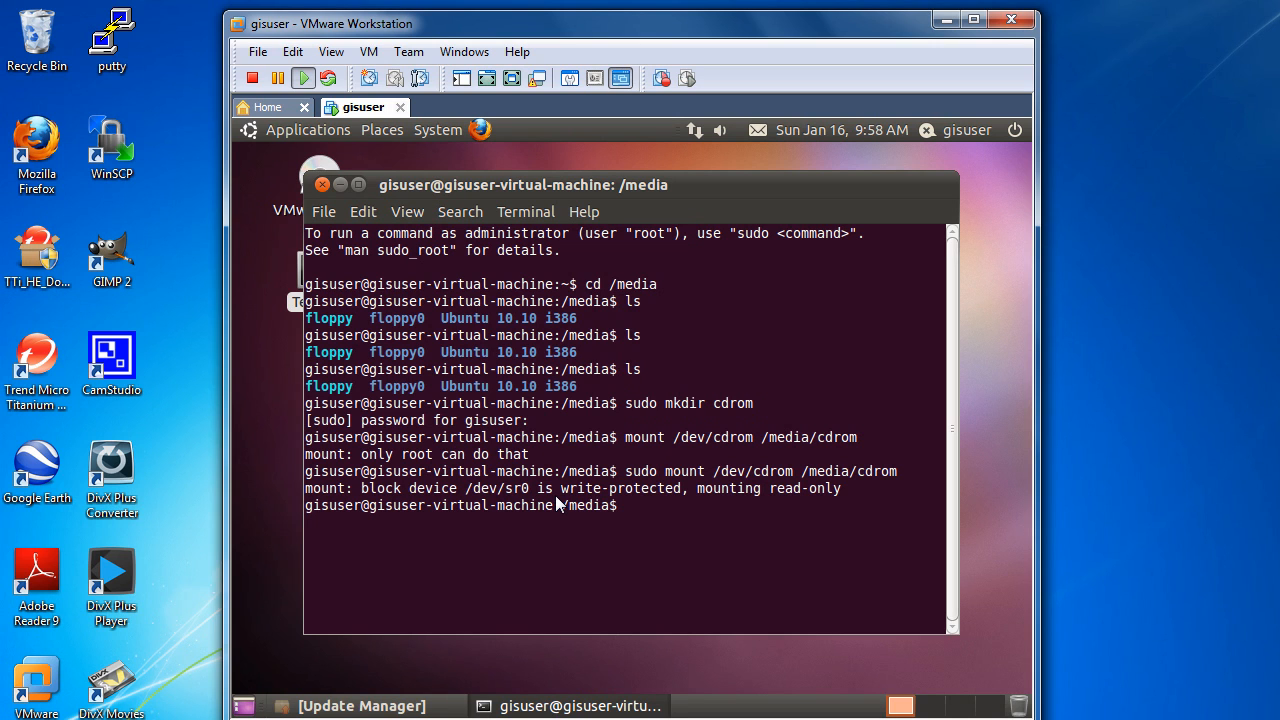
Step: Change into the cdrom directory and list its contents with ls and ls -al
type("cd cdrom")
key("Return")
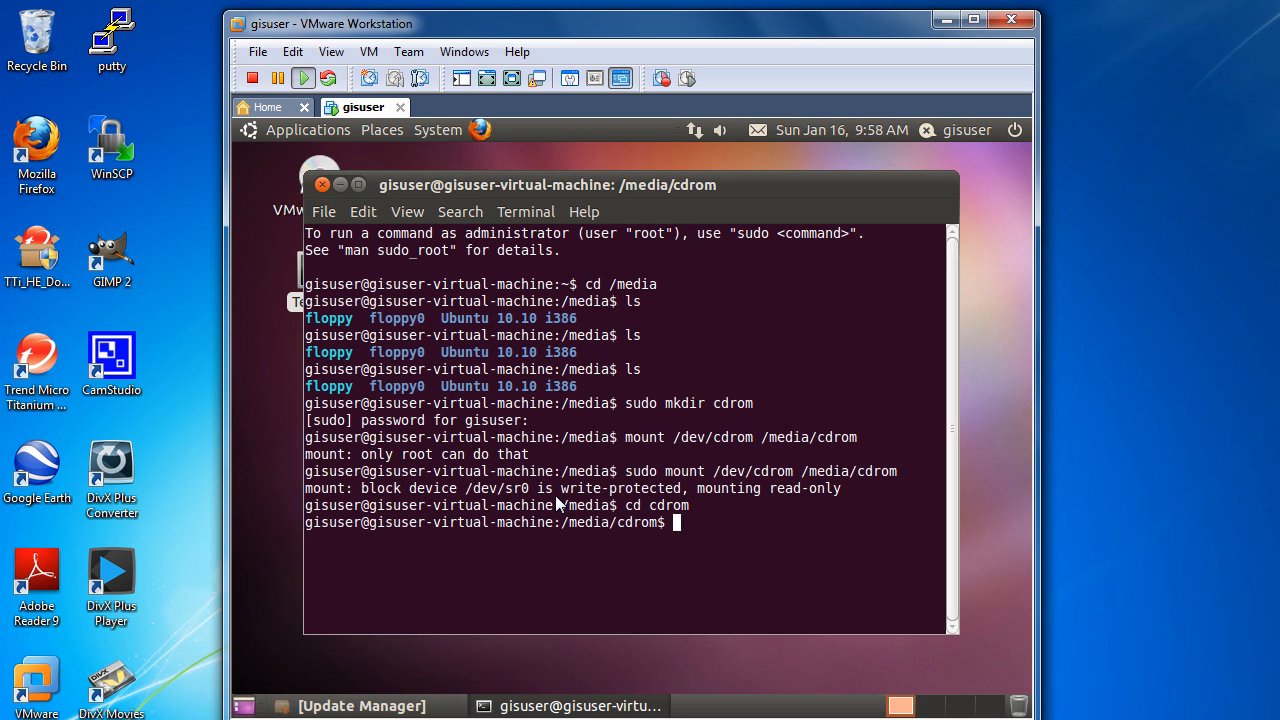
type("ls")
key("Return")
type("ls -al")
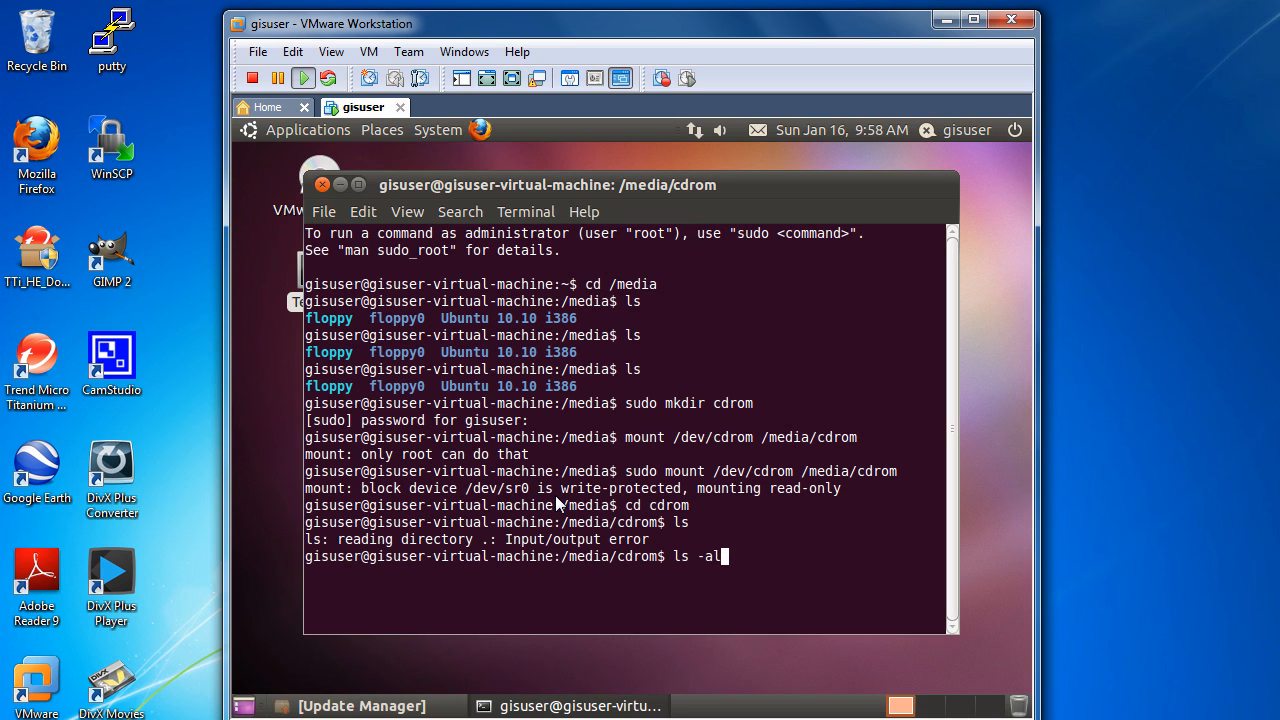
key("Return")
Step: Return to /media and unmount /dev/cdrom with sudo umount
type("c")
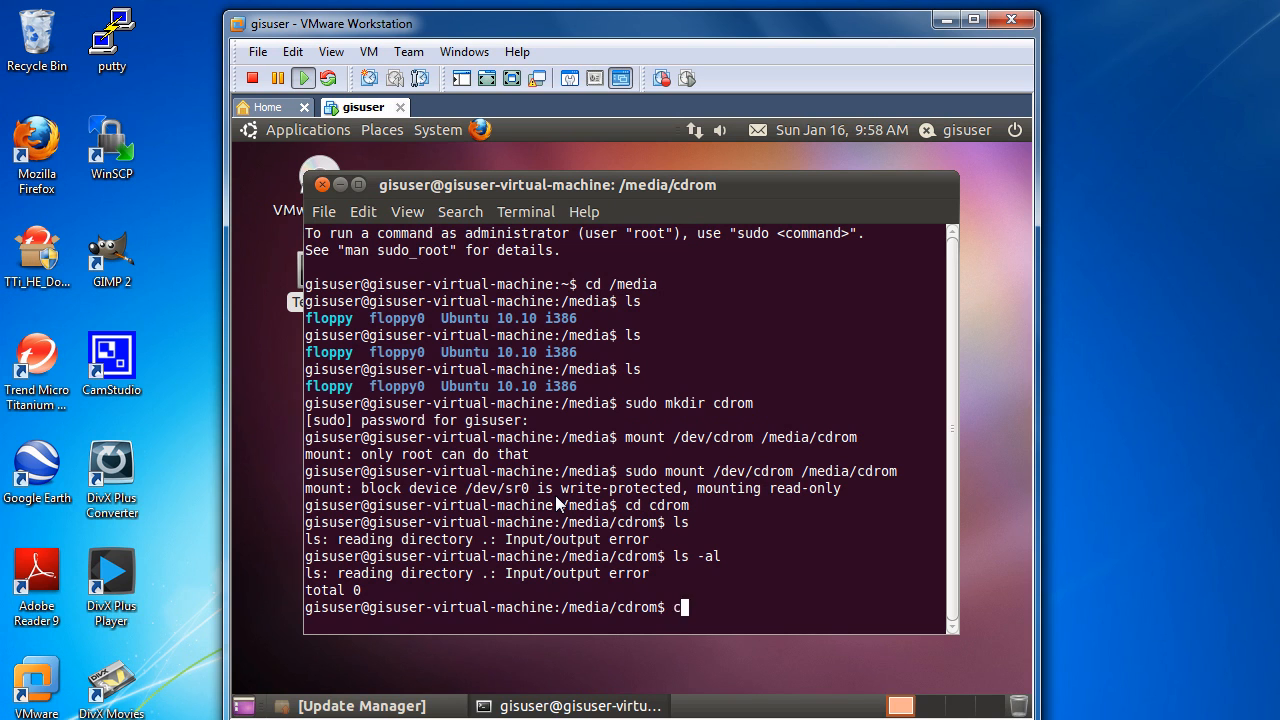
type("d ..")
key("Return")
type("umo")
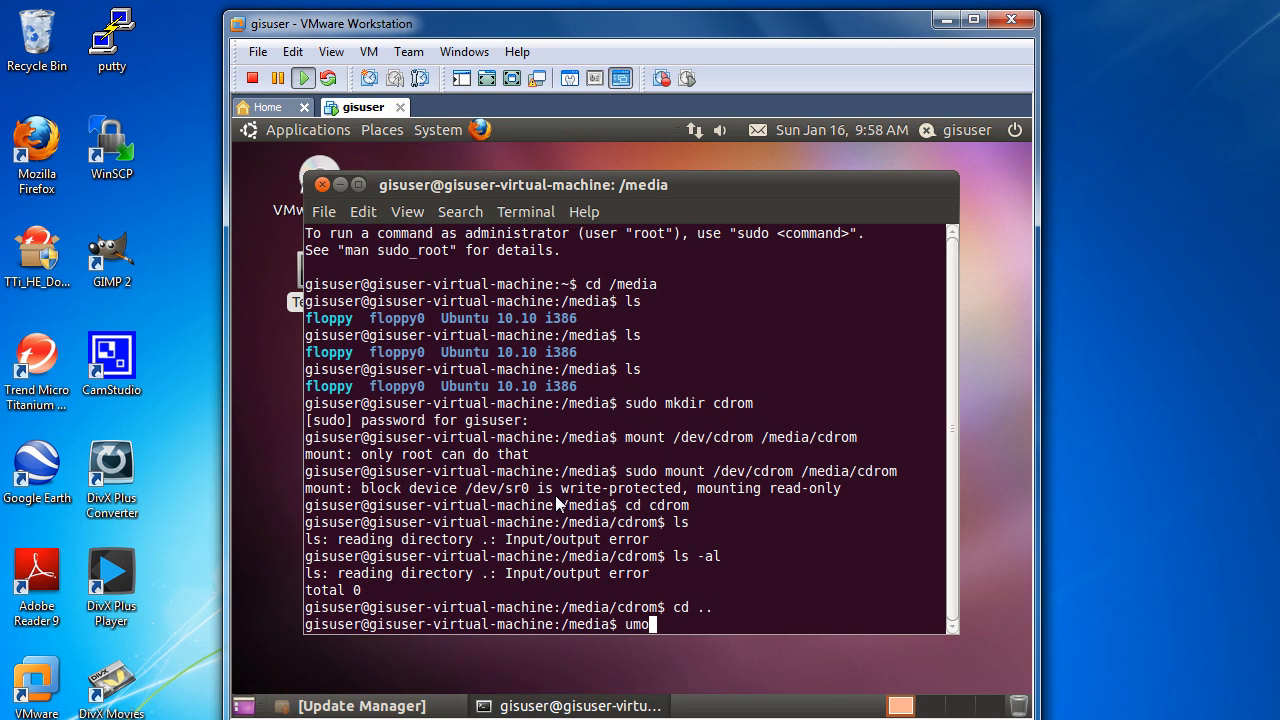
key("BackSpace")
key("BackSpace")
type("sudo umount/dev")
key("BackSpace")
key("BackSpace")
key("BackSpace")
key("BackSpace")
type("/dev/cd")
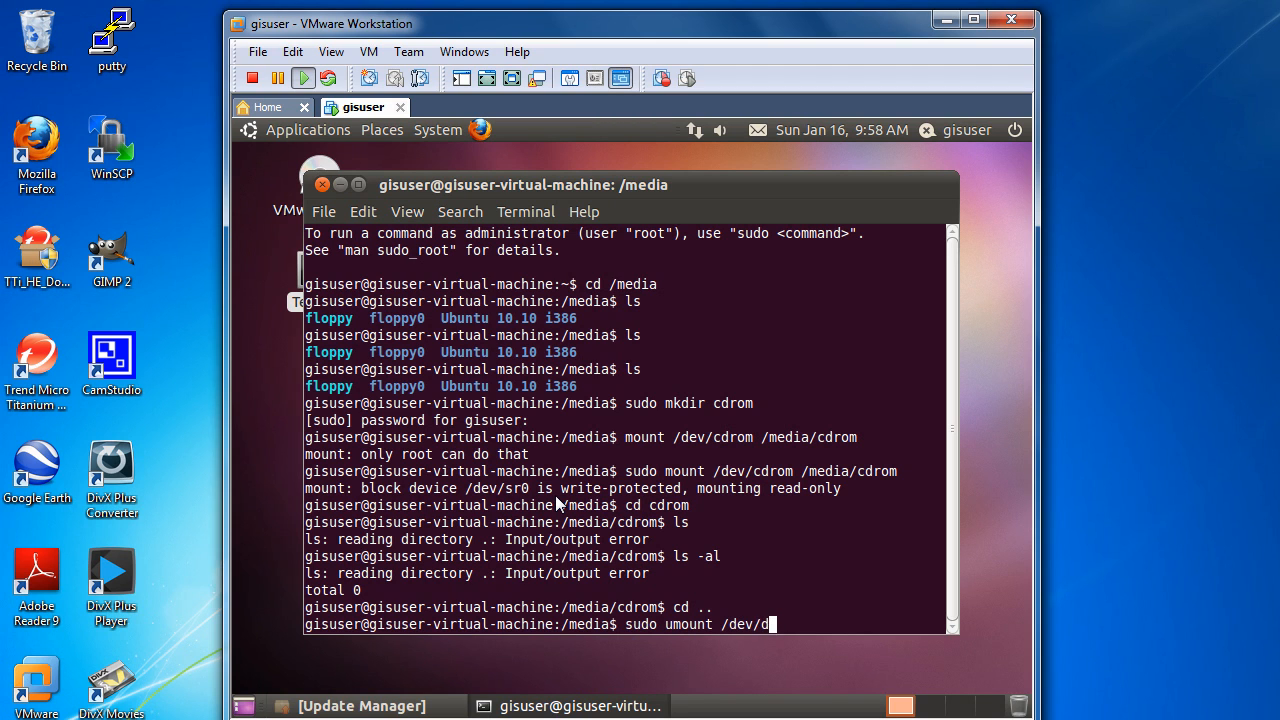
type("rom")
key("Return")
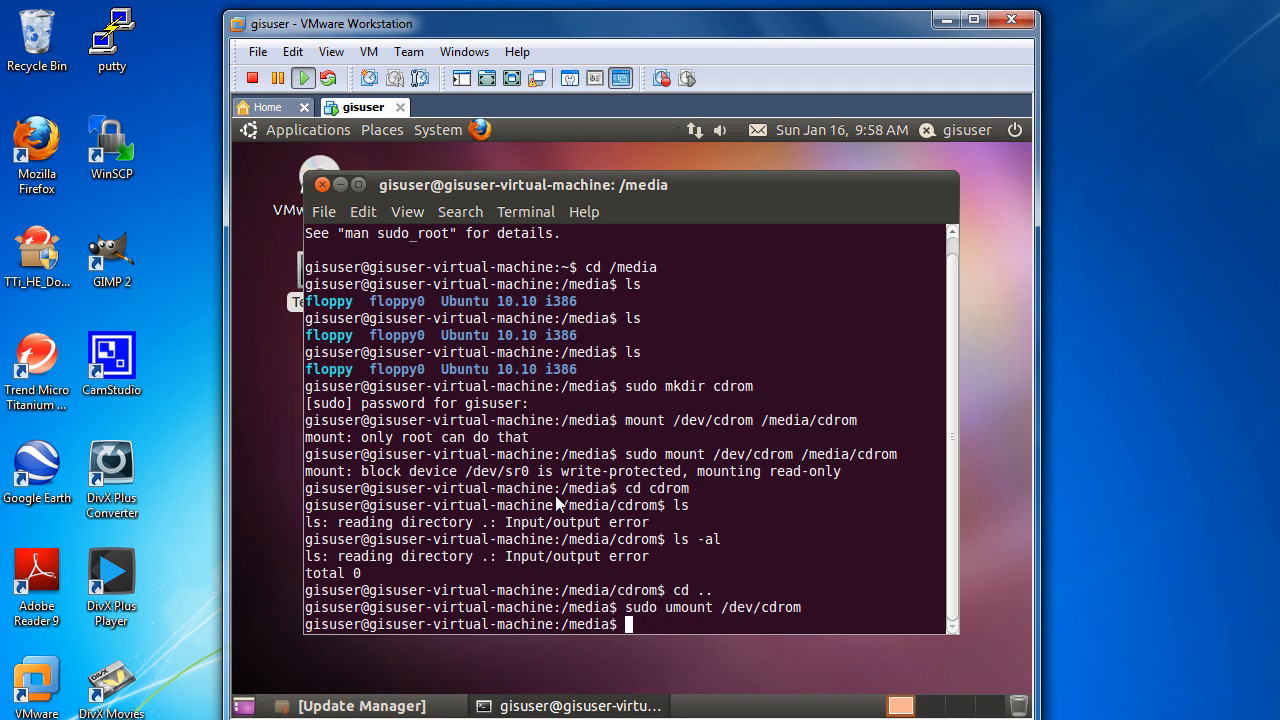
Step: List the mounted file systems and eject the VMware Tools disc from the Ubuntu desktop
type("mount")
key("Return")
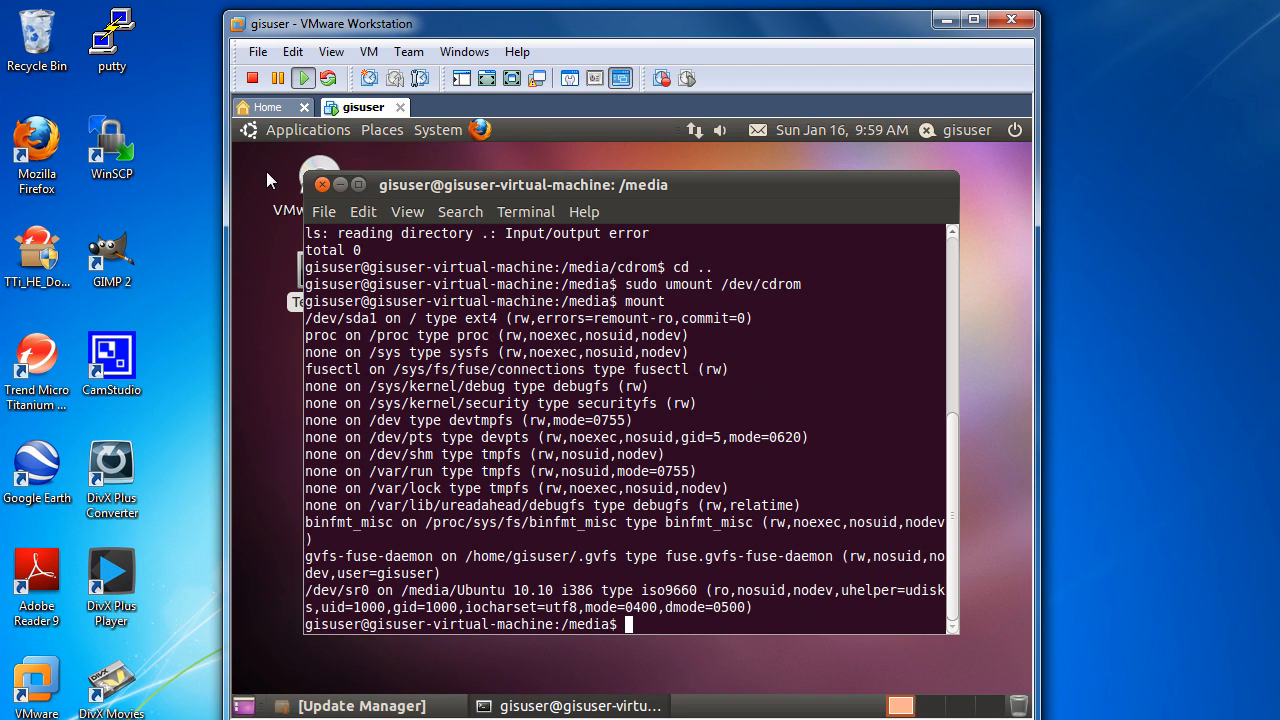
left_click(335, 164)
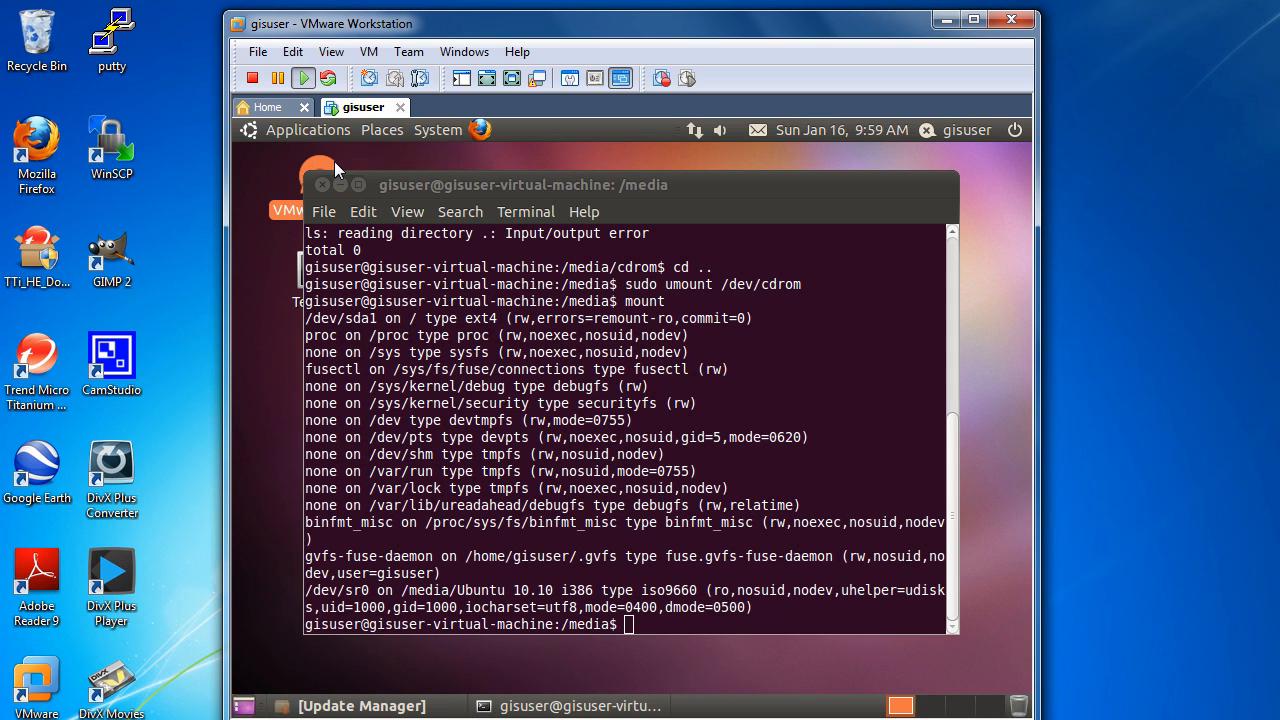
left_click_drag(438, 184, 587, 243)
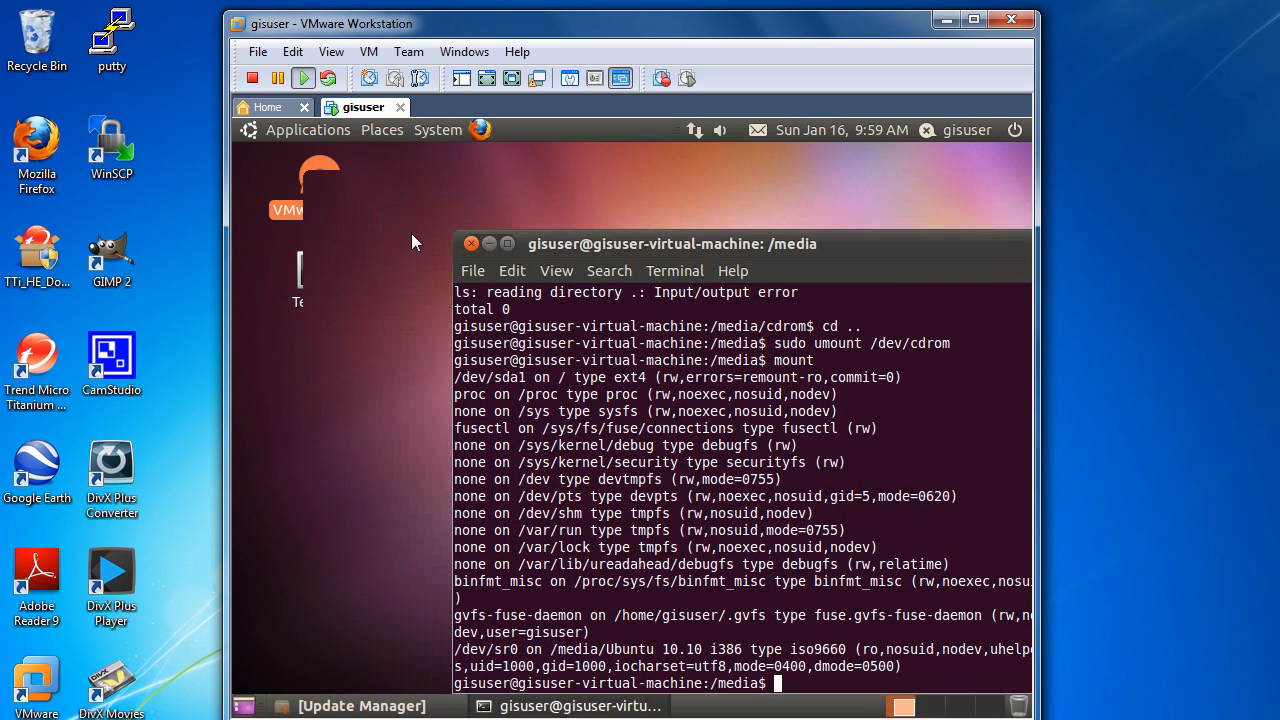
left_click(325, 189)
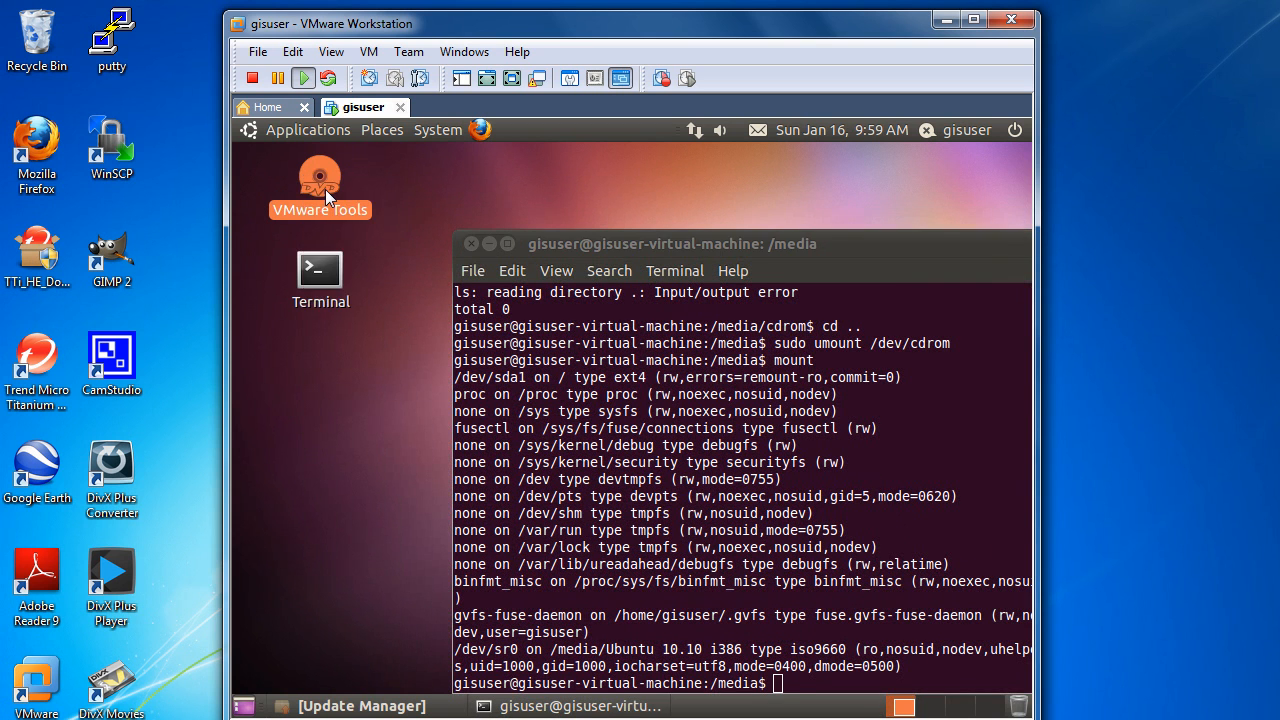
right_click(325, 189)
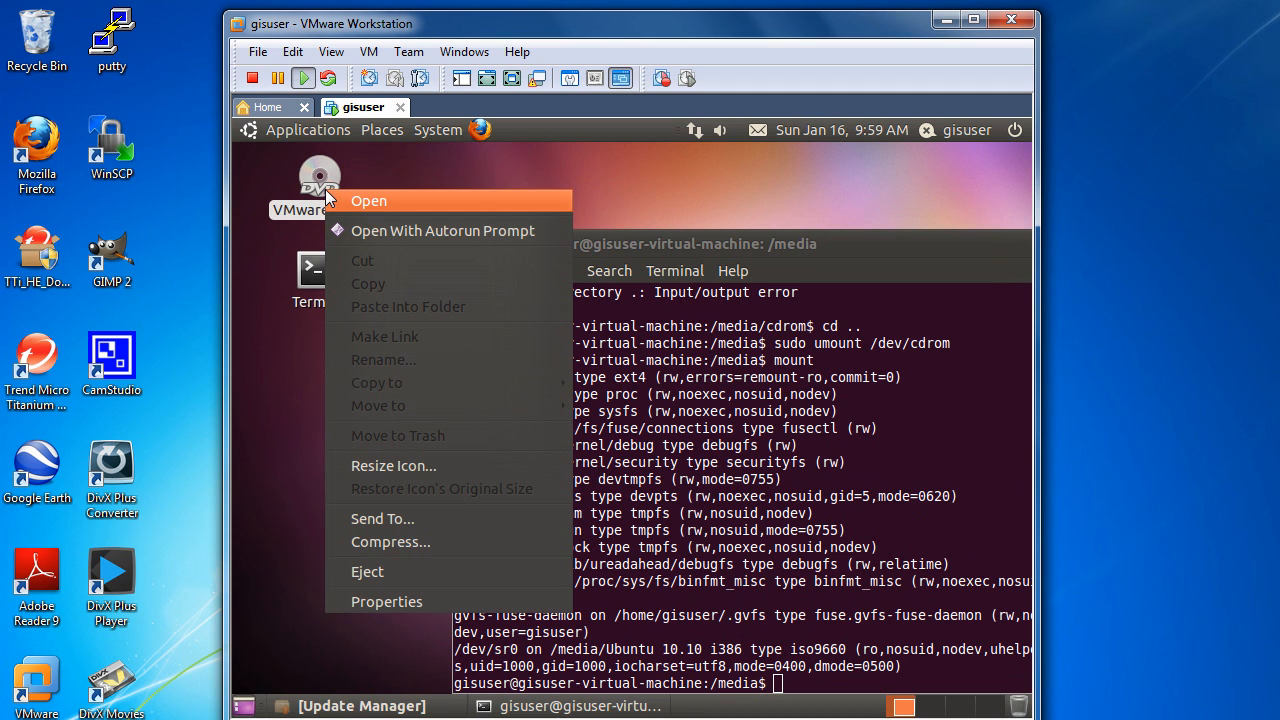
left_click(373, 579)
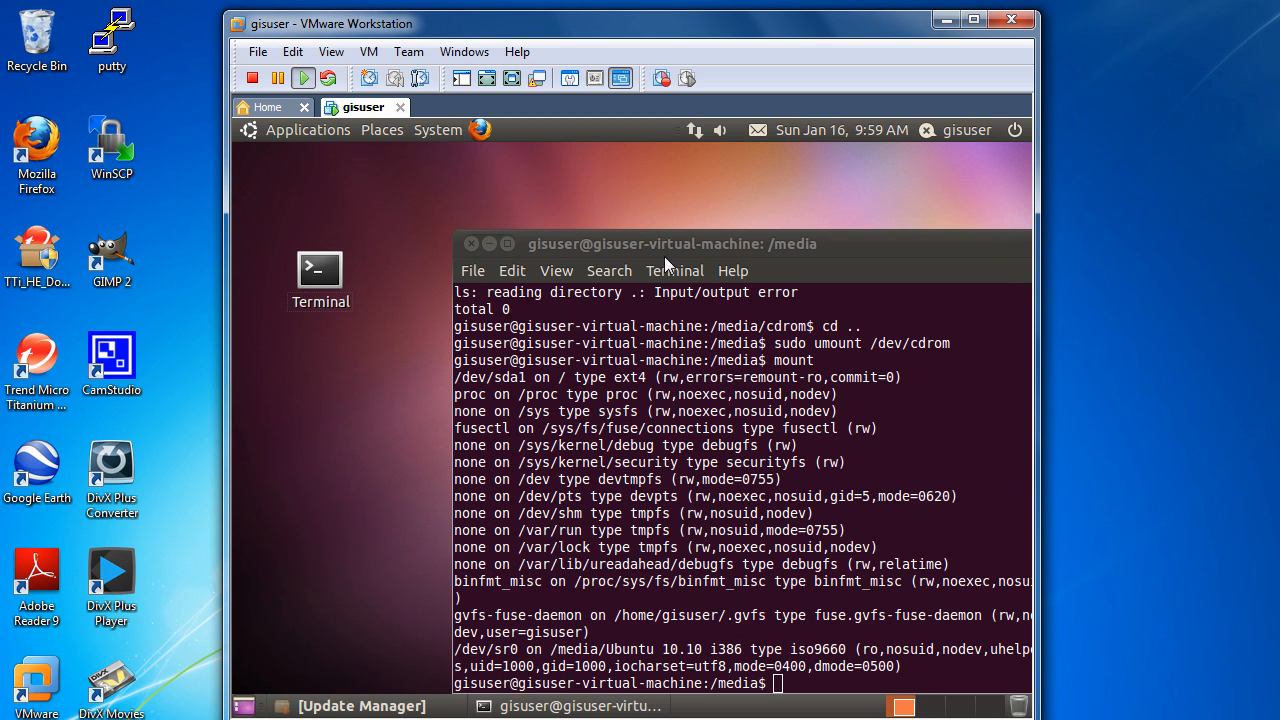
left_click_drag(669, 248, 541, 188)
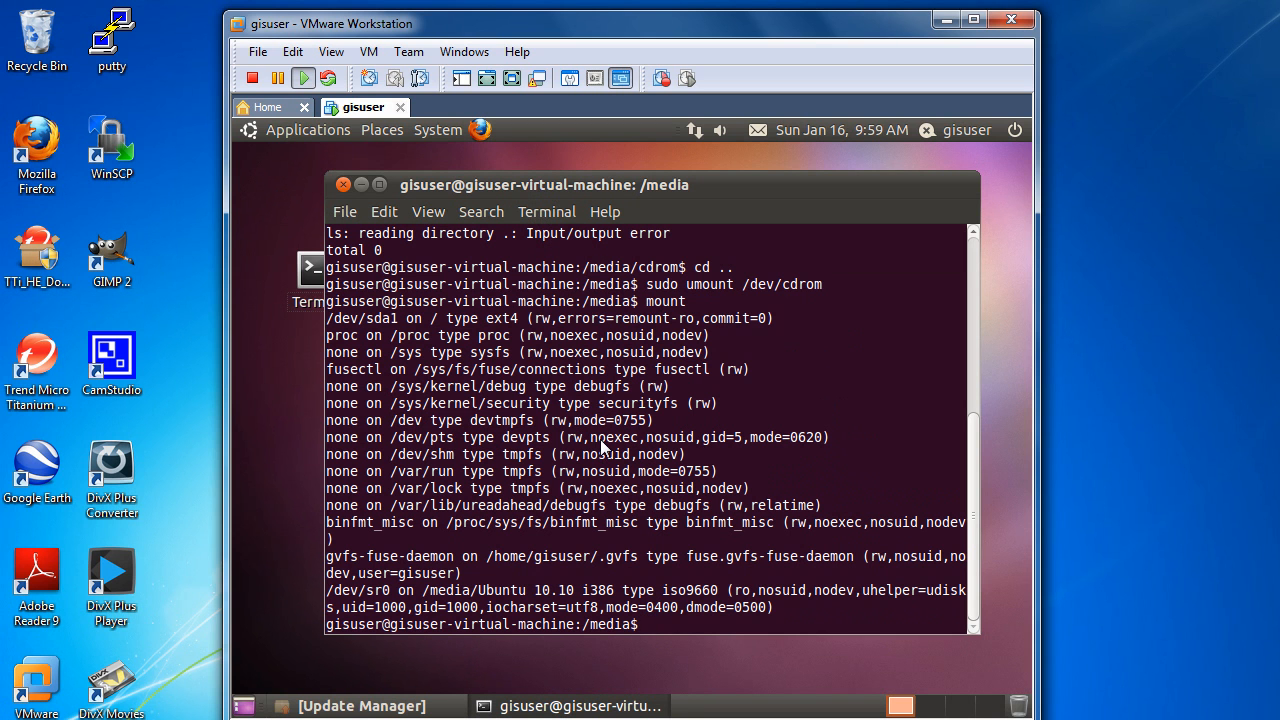
Step: List the contents of /media and of its cdrom directory, and return to /media
type("ls")
key("Return")
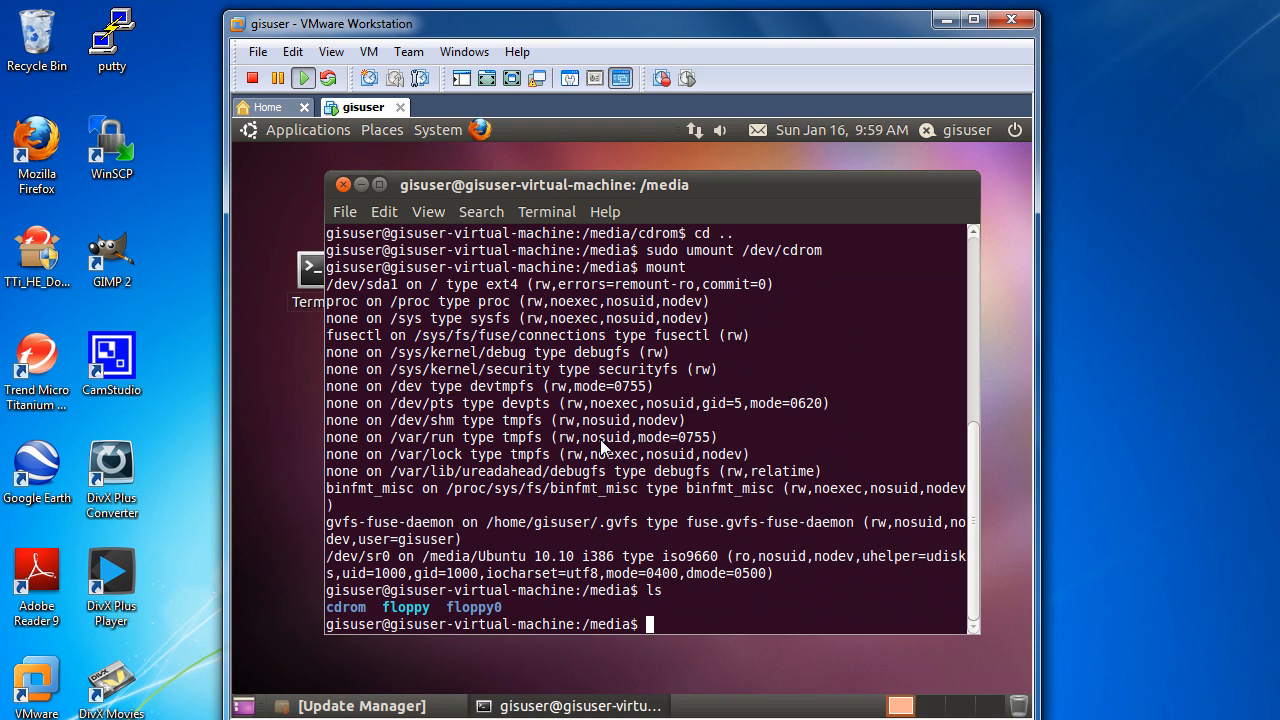
type("cd cdrom")
key("Return")
type("ls")
key("Return")
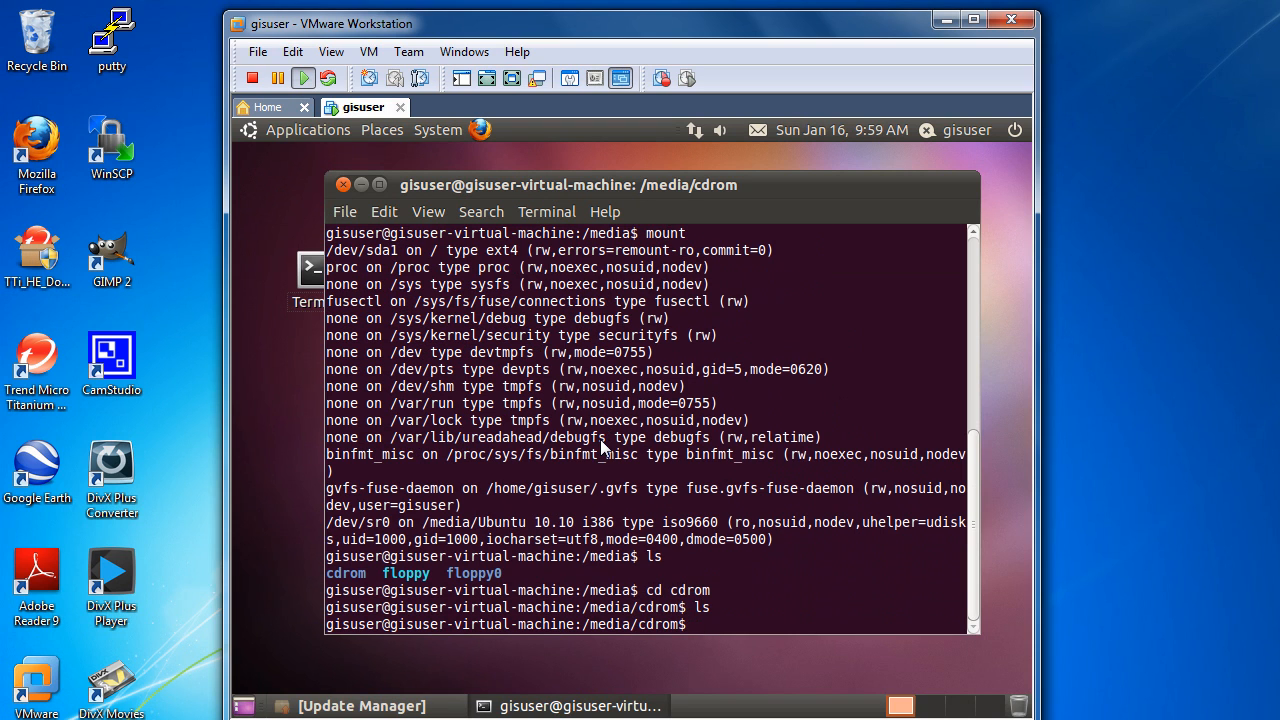
type("cd ..")
key("Return")
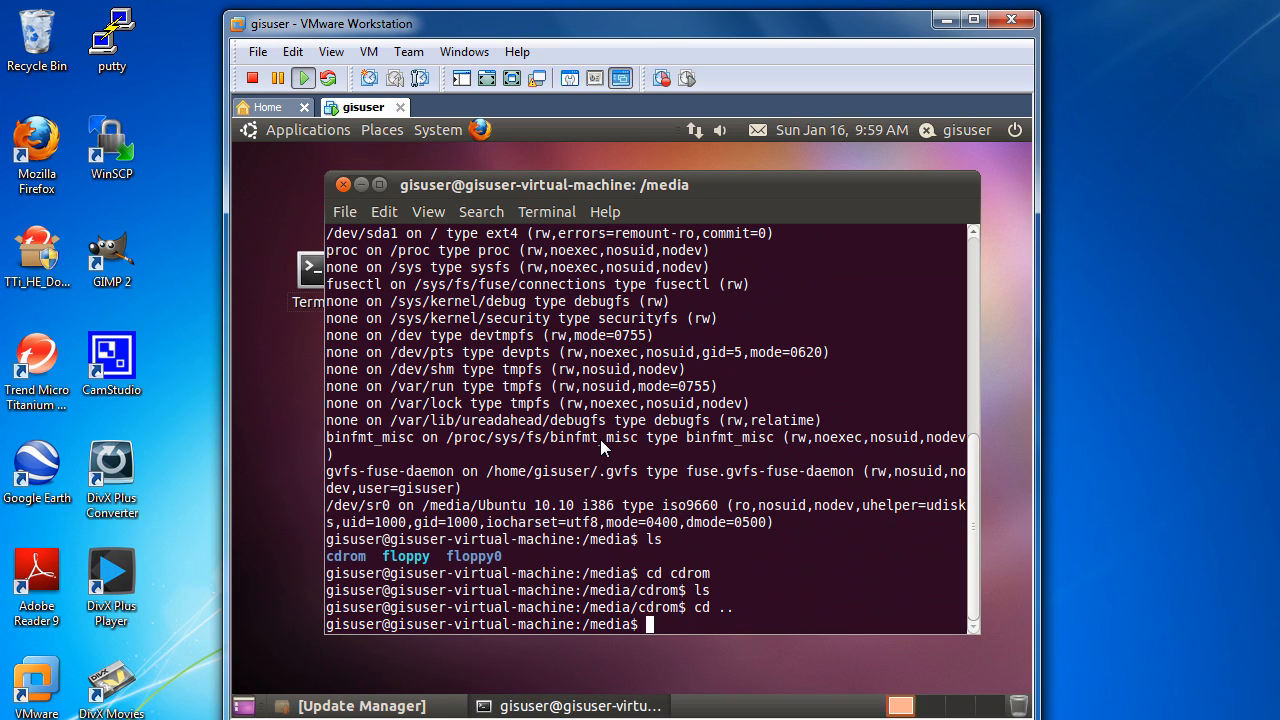
Step: Run sudo mount /dev/cdrom /media/cdrom in the terminal after ejecting the disc
type("sudo /")
type("moun")
type("t/")
key("BackSpace")
key("BackSpace")
key("BackSpace")
key("BackSpace")
key("BackSpace")
key("BackSpace")
key("BackSpace")
type("mount /dev/cdrom /m")
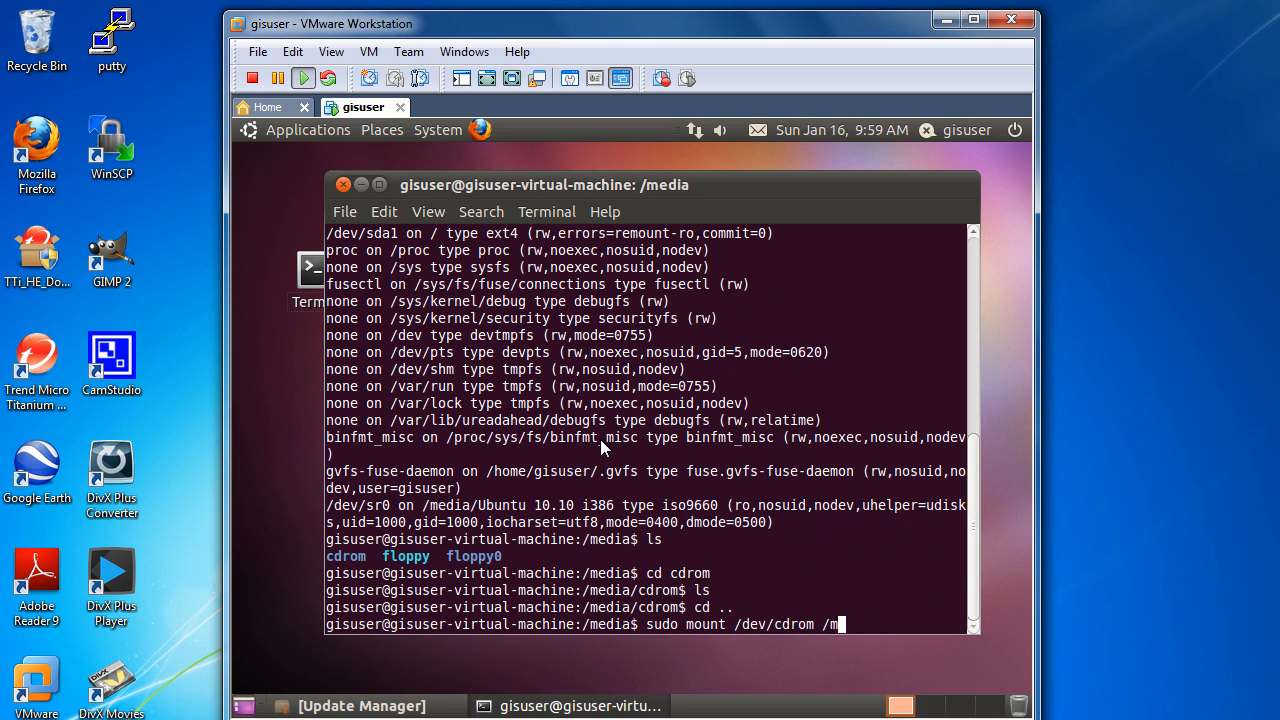
type("edia/cdrom")
key("Return")
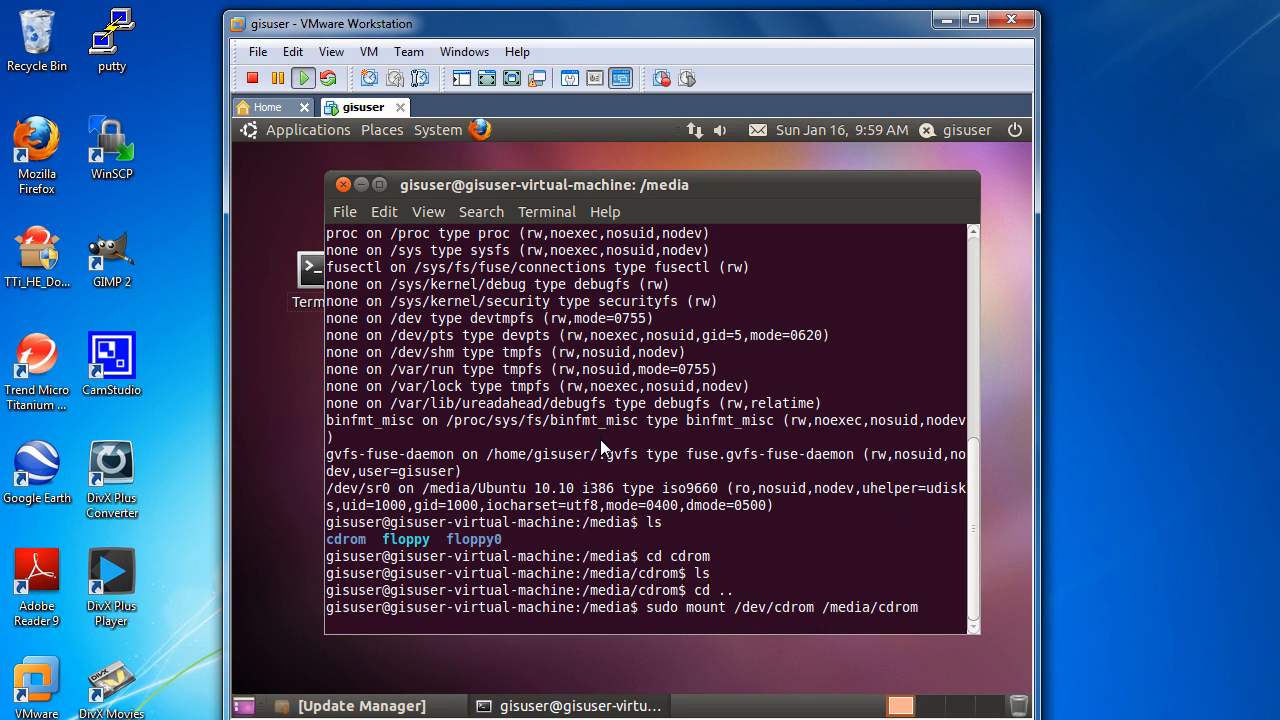
key("Return")
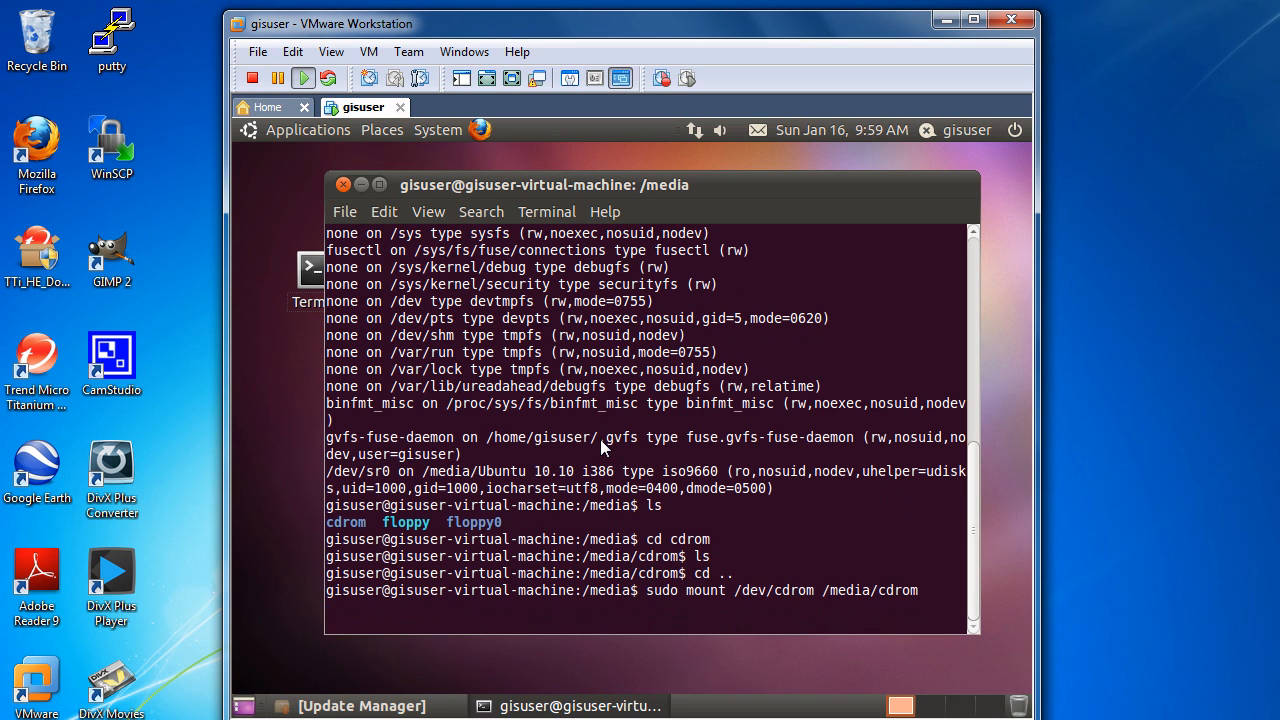
Step: Start the VMware Tools installation for the virtual machine and list the contents of /media/cdrom
left_click(370, 52)
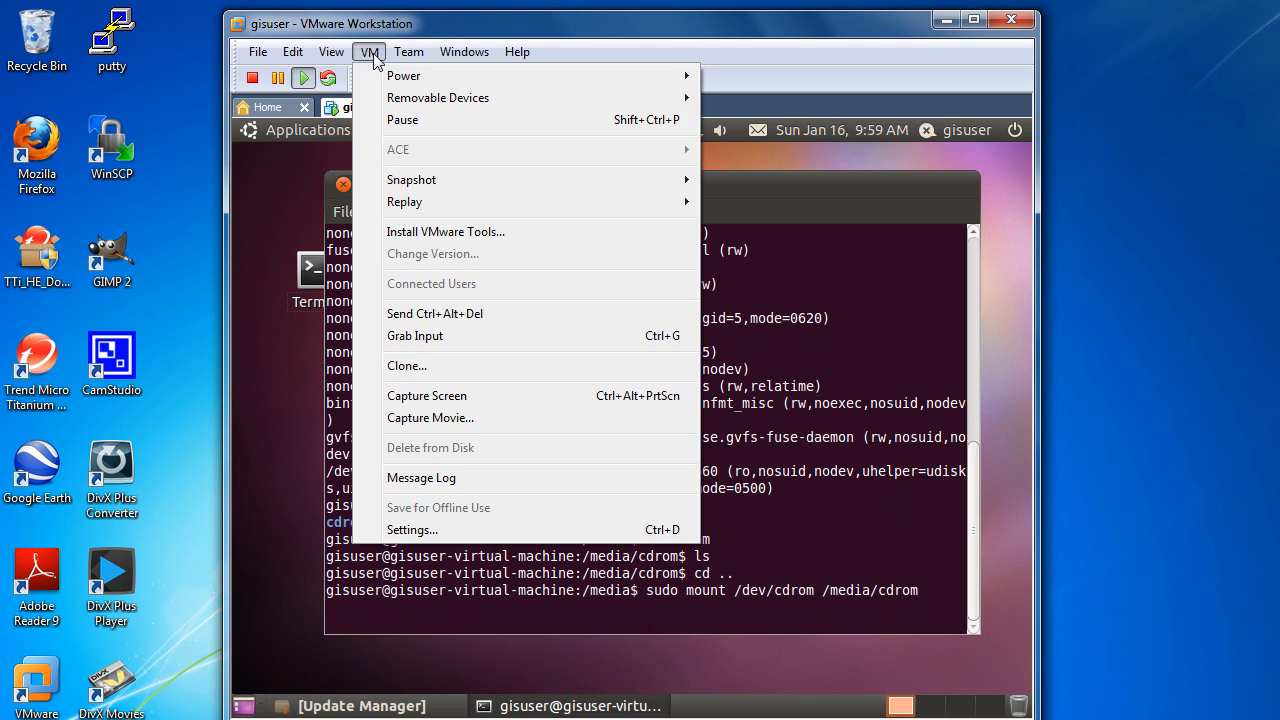
left_click(440, 232)
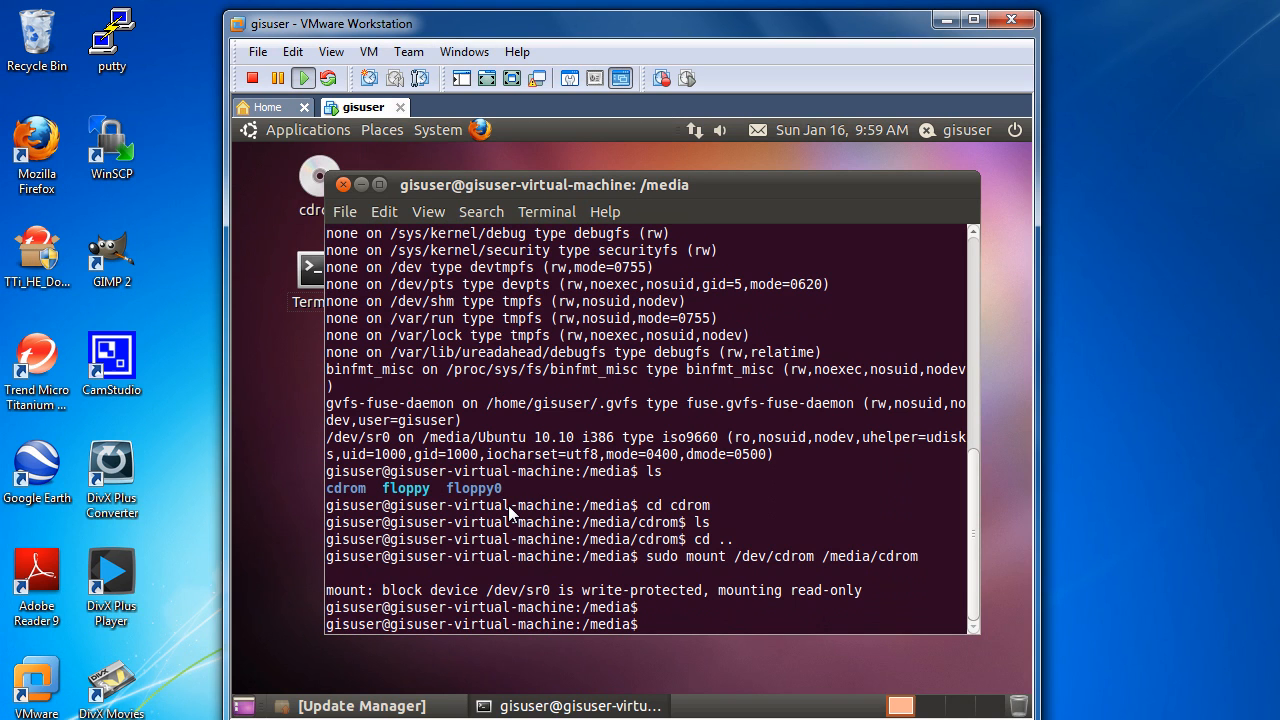
type("cd cdrom")
key("Return")
type("ls")
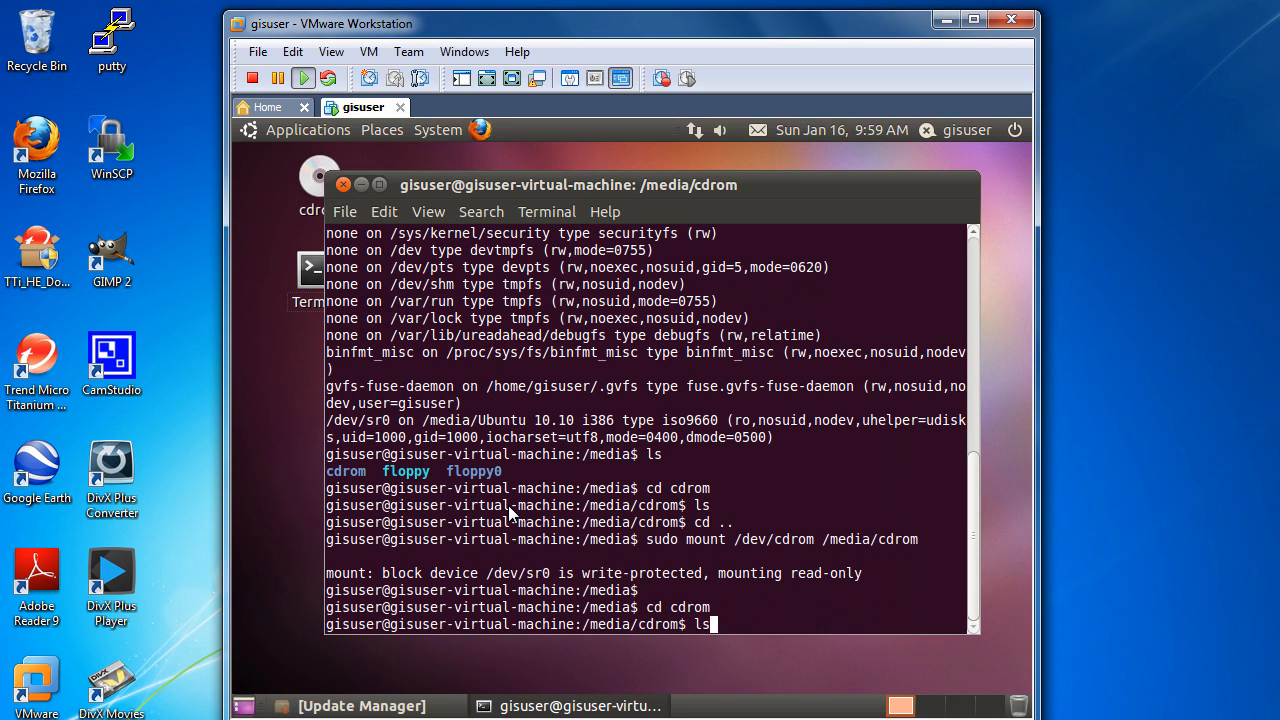
key("Return")
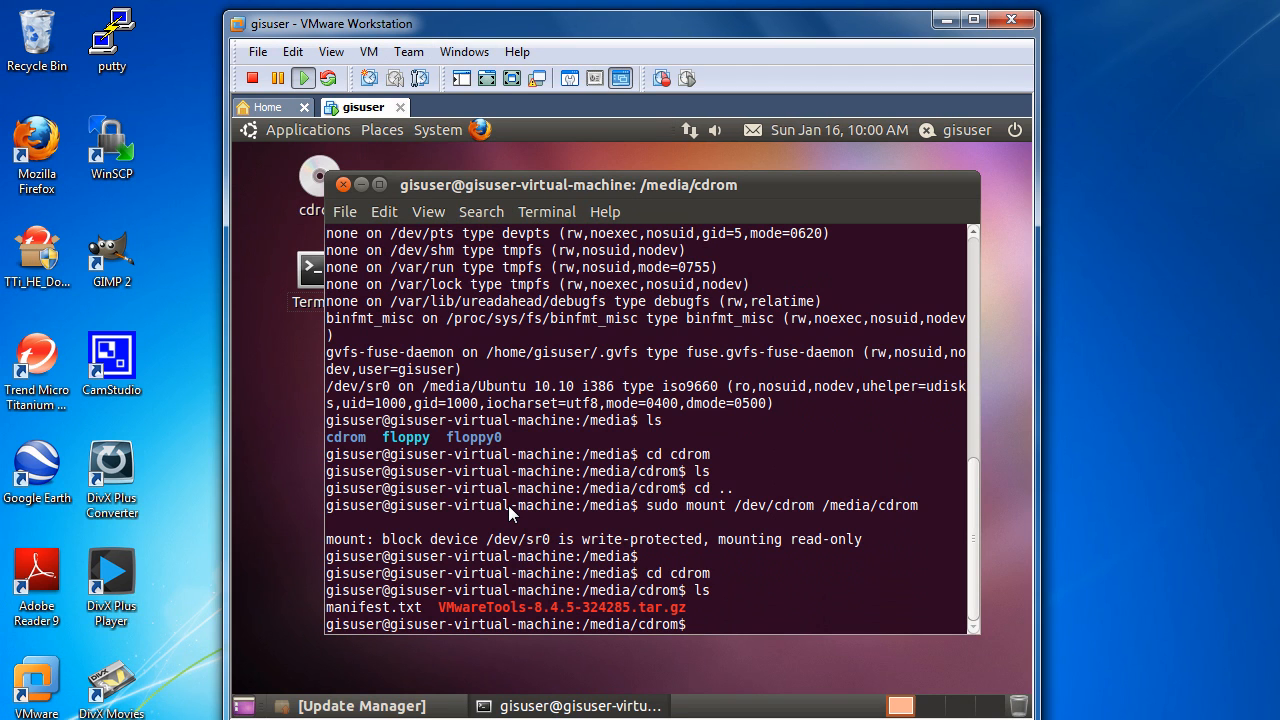
Step: Extract /media/cdrom/VMwareTools-8.4.5-324285.tar.gz into /tmp with tar zxvf
type("cd /tmp")
key("Return")
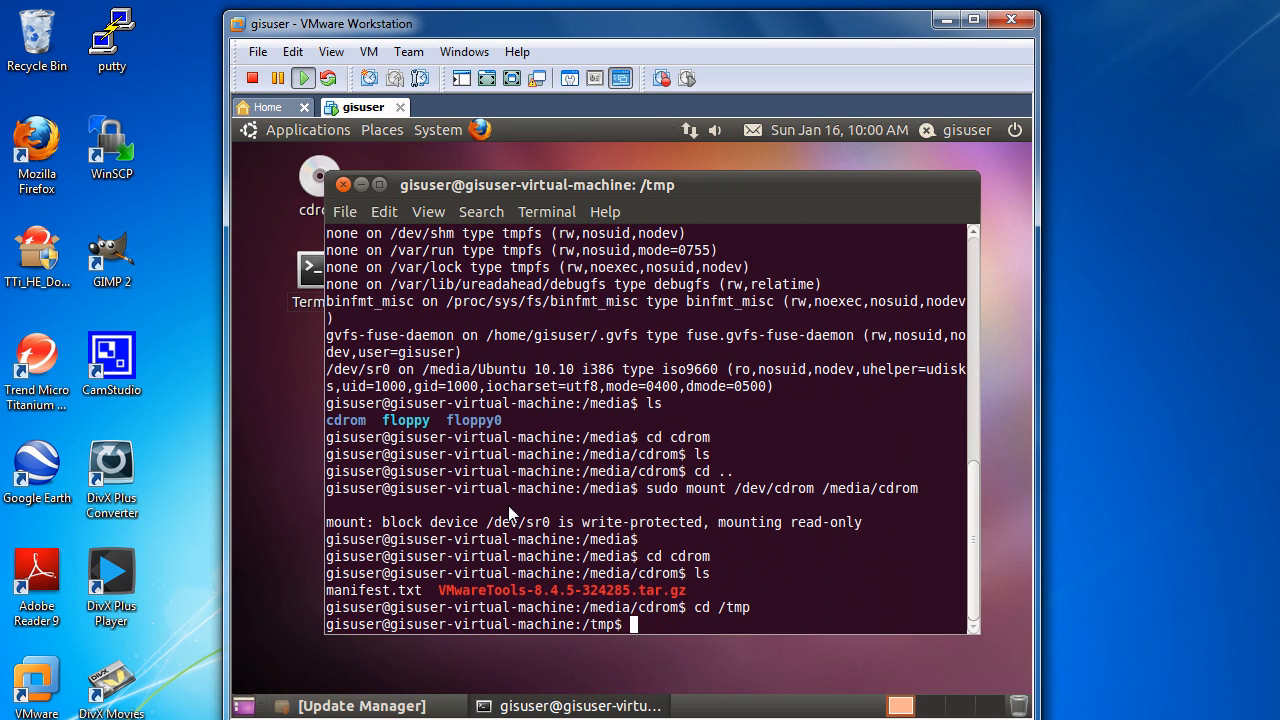
type("tar zxvf /medi")
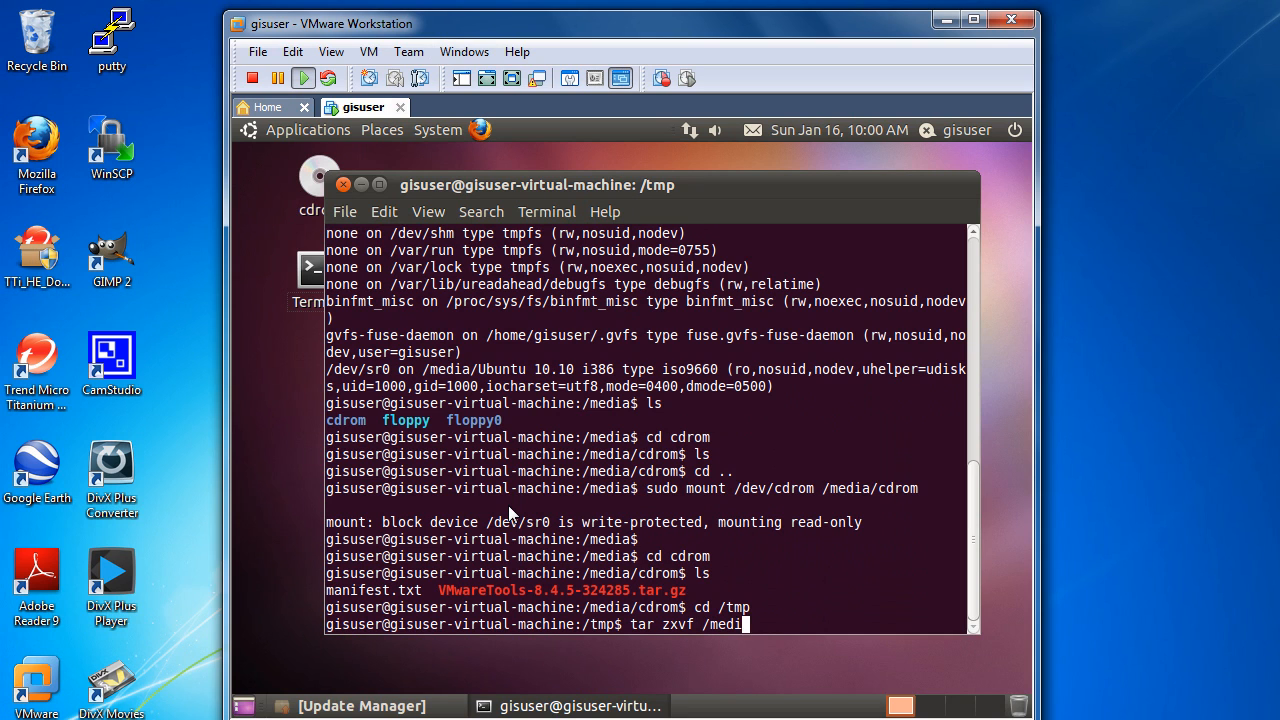
type("a/cdrom/V")
key("Tab")
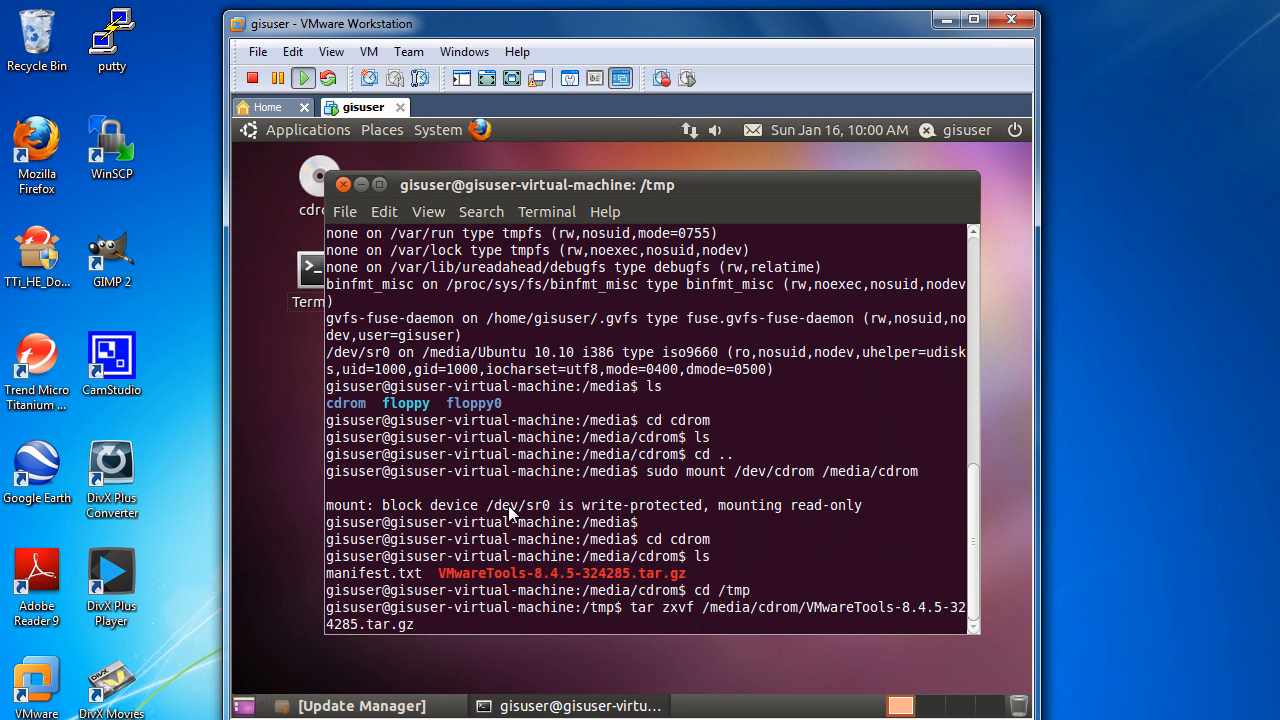
key("Return")
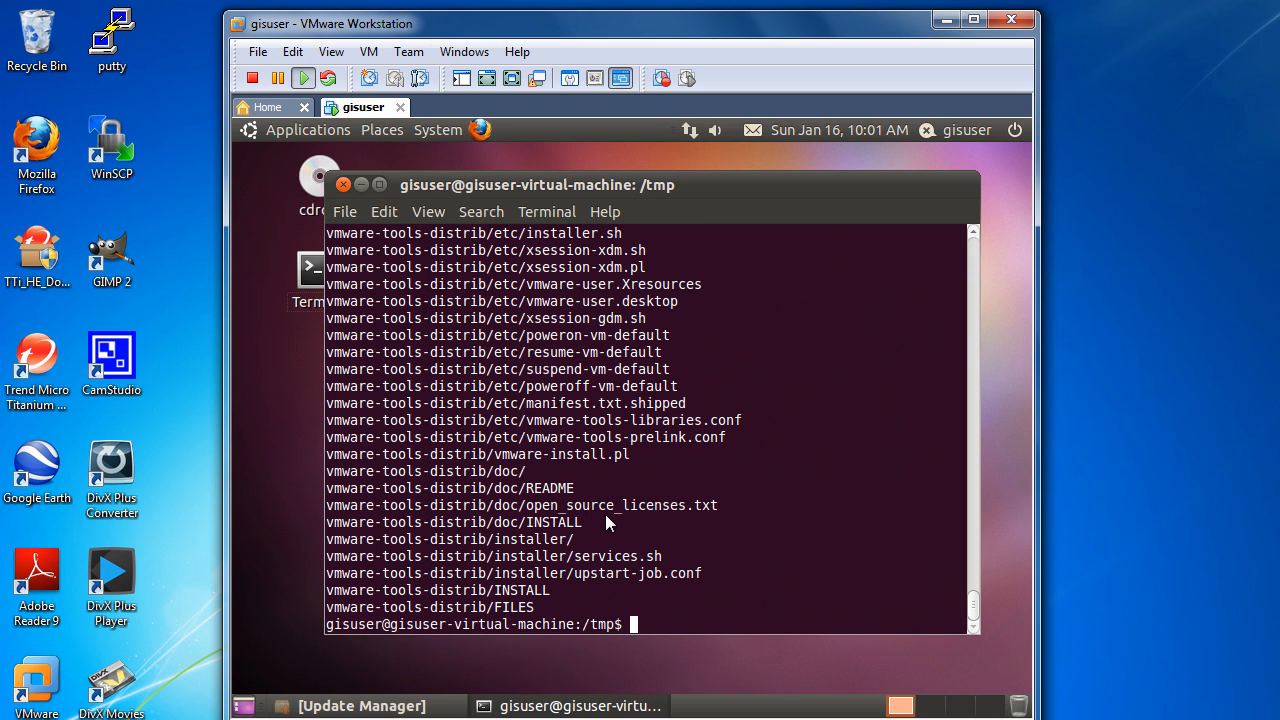
Step: List /tmp, change into the vmware-tools-distrib directory and list its contents
type("ls")
key("Return")
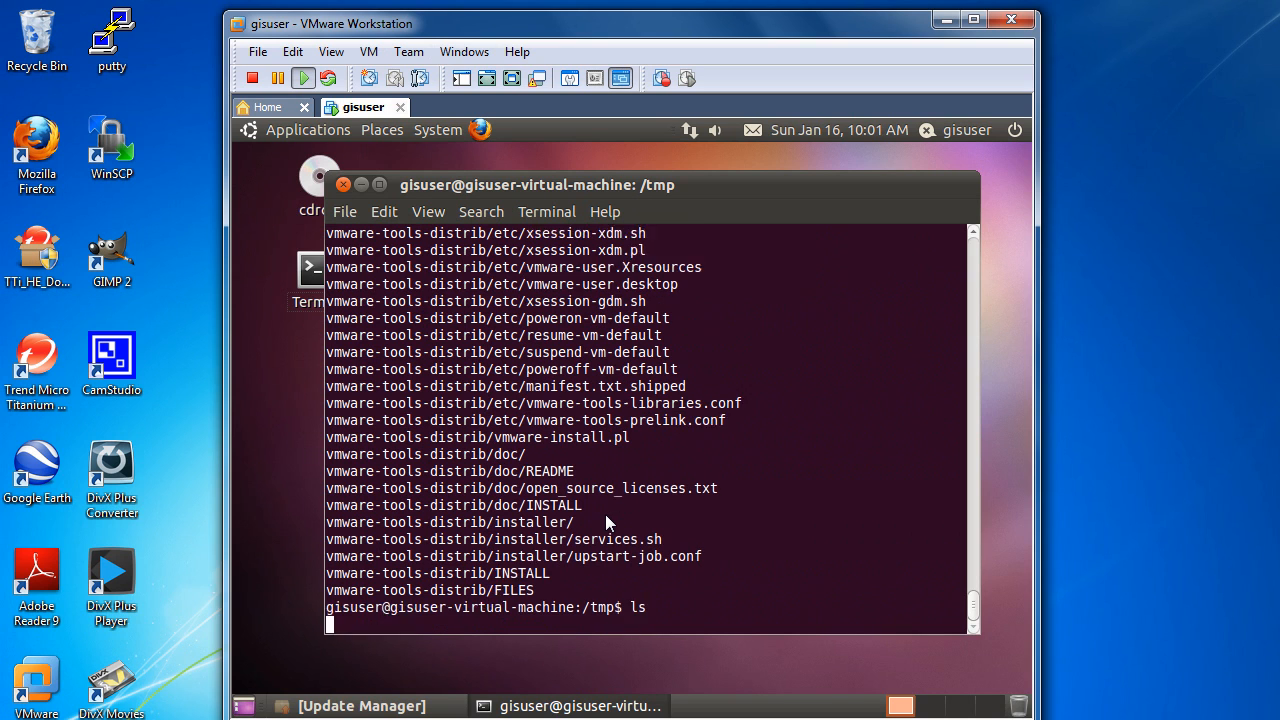
type("cd cd")
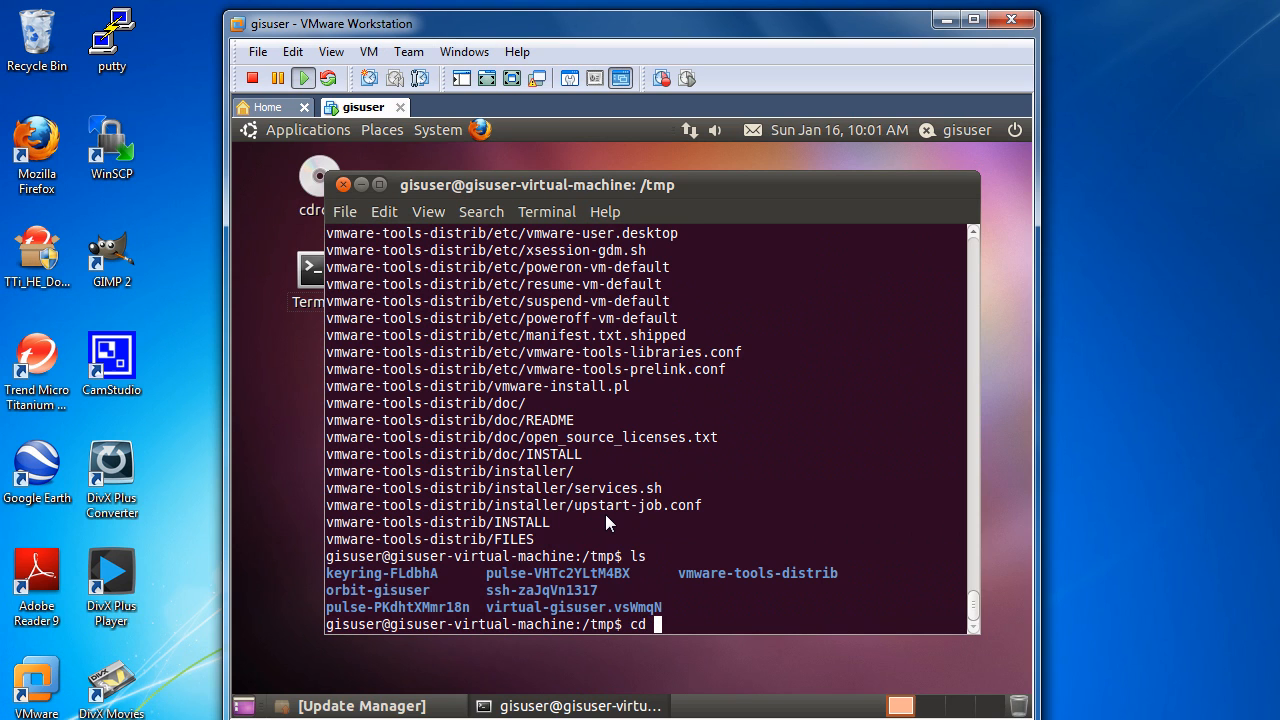
key("BackSpace")
key("BackSpace")
key("BackSpace")
type("vm")
key("Tab")
key("Return")
type("ls")
key("Return")
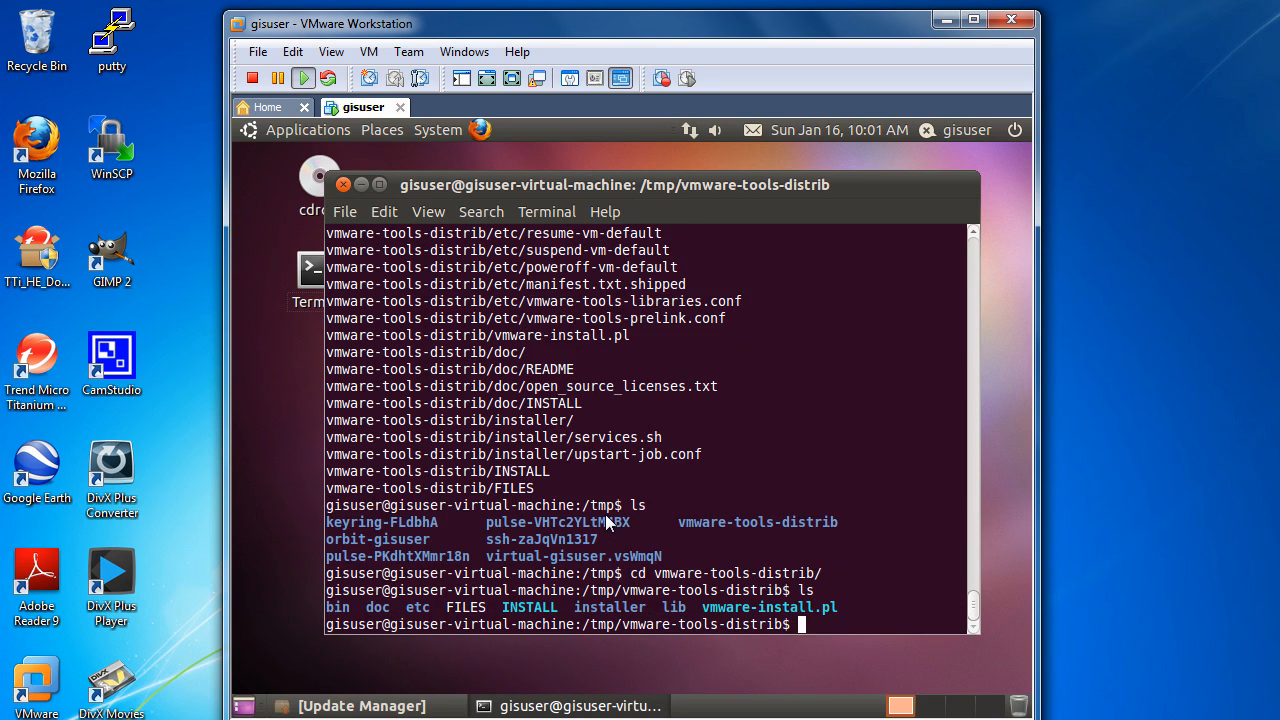
Step: Try to run sudo vmware-install.pl from the vmware-tools-distrib directory without a path prefix
type("sudo vmw")
key("Tab")
key("Return")
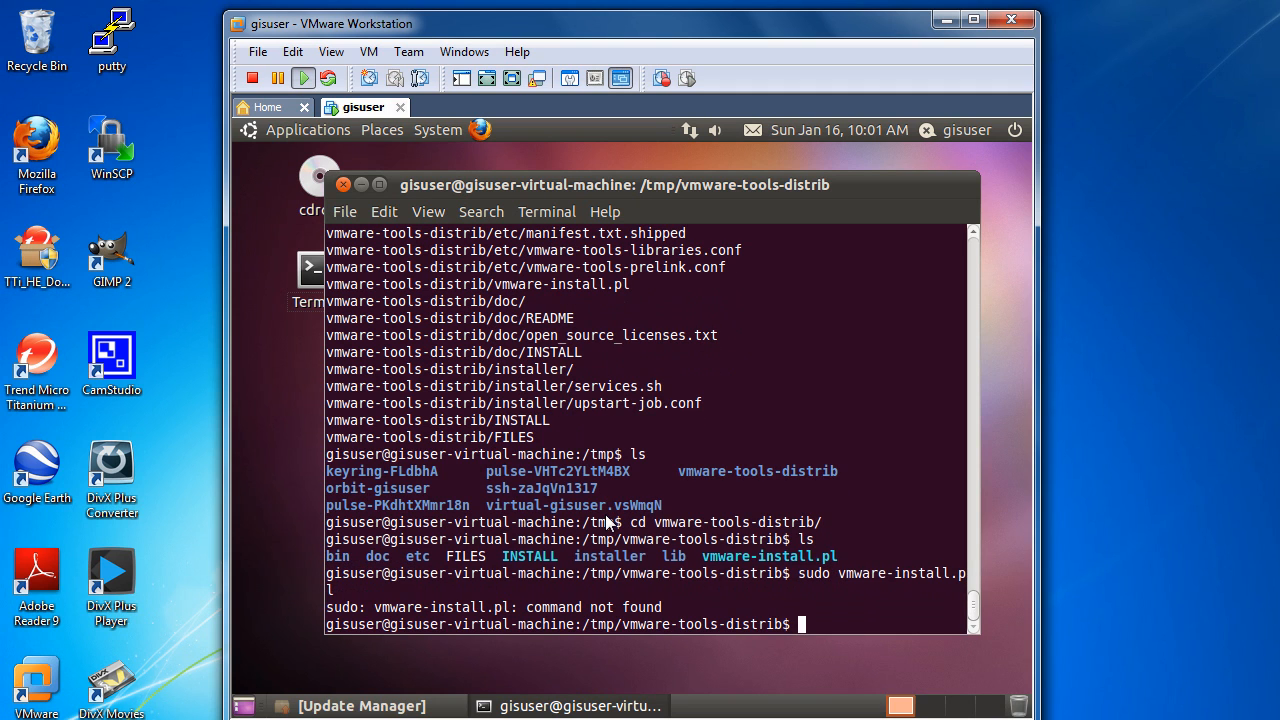
Step: Run the VMware Tools installer from the current directory with sudo ./vmware-install.pl
key("Up")
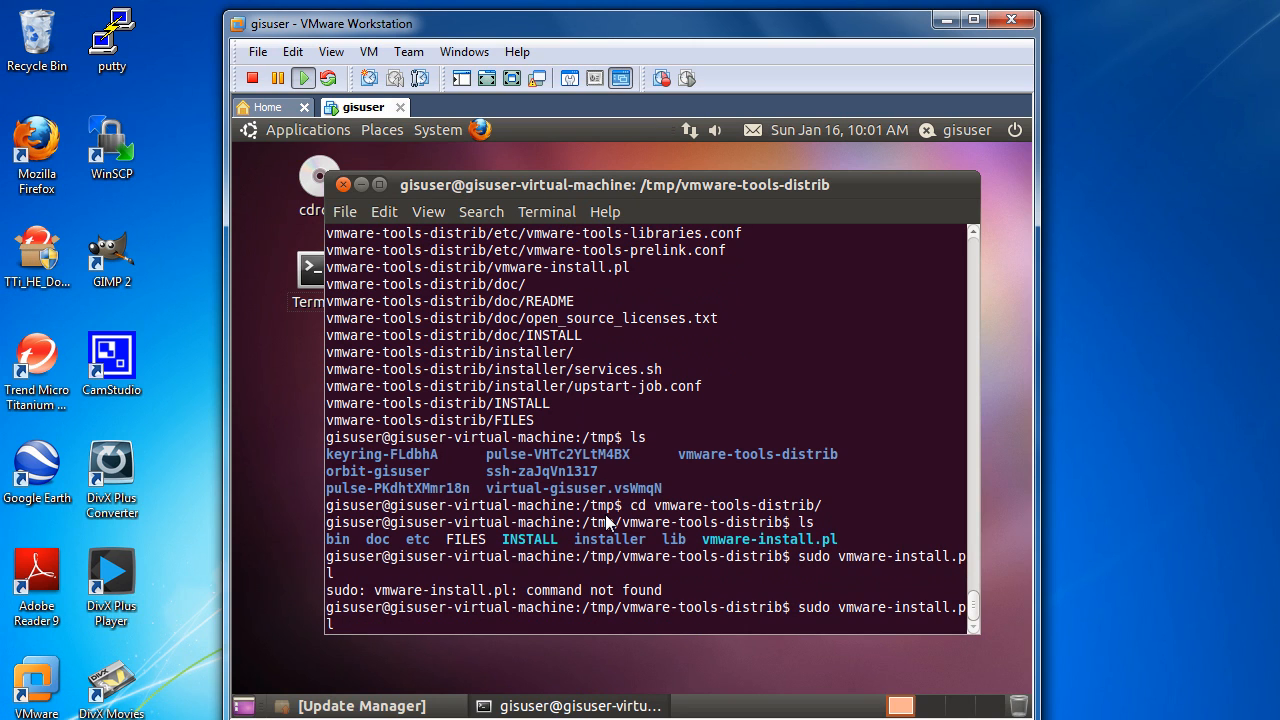
key("BackSpace")
key("BackSpace")
key("BackSpace")
key("BackSpace")
key("BackSpace")
key("BackSpace")
key("BackSpace")
key("BackSpace")
key("BackSpace")
key("BackSpace")
key("BackSpace")
key("BackSpace")
key("BackSpace")
key("BackSpace")
key("BackSpace")
key("BackSpace")
key("BackSpace")
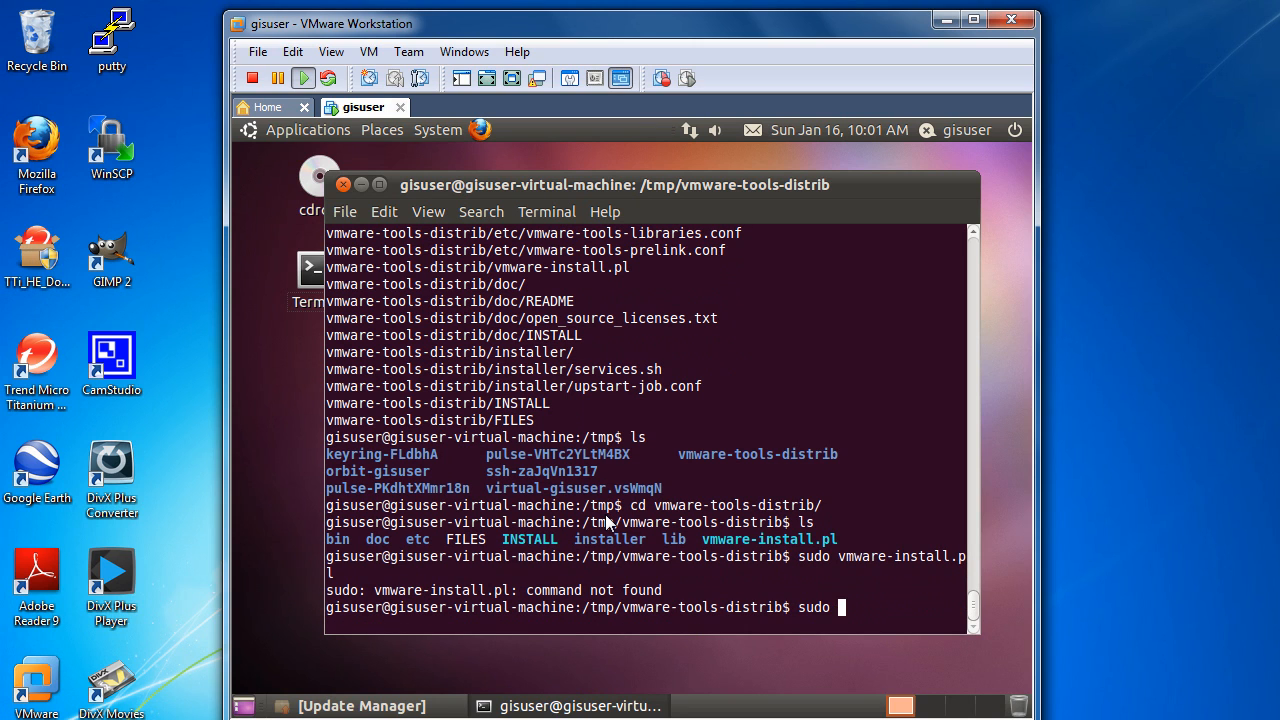
type("./v")
key("Tab")
key("Return")
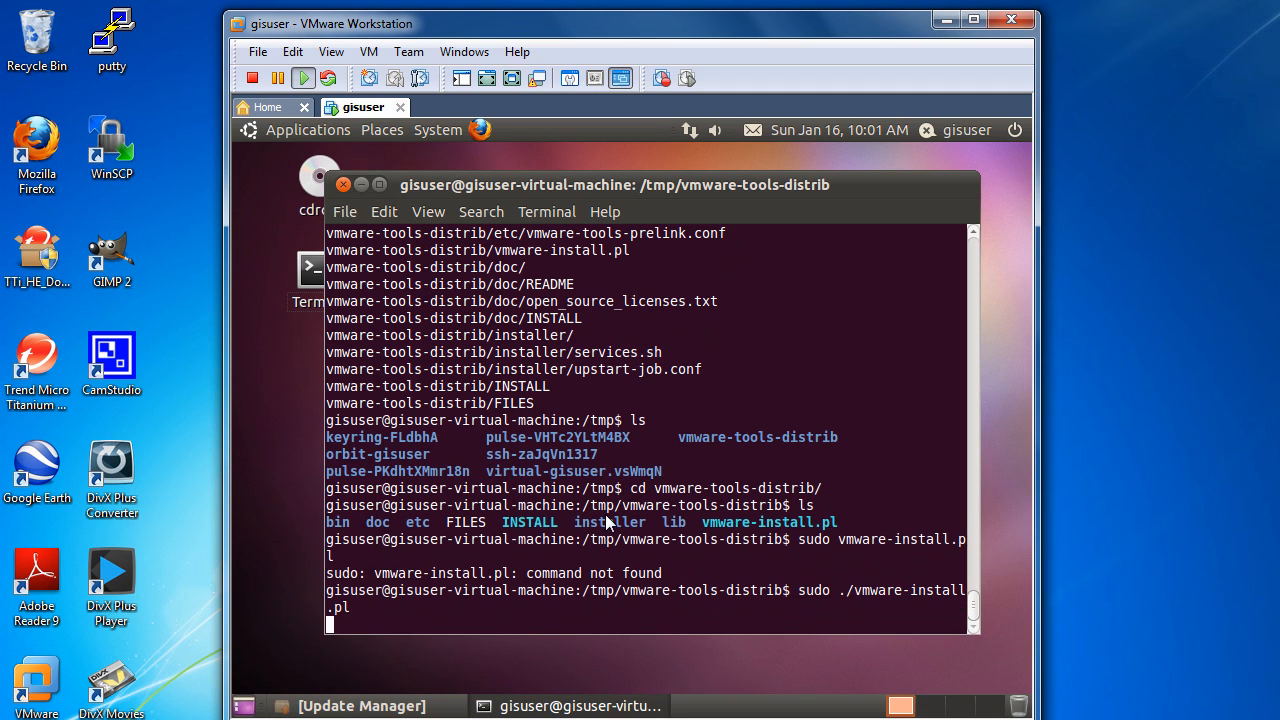
Step: Accept the installer's default directories for the binary, init, daemon and library files, and agree to create /usr/lib/vmware-tools
key("Return")
key("Return")
key("Return")
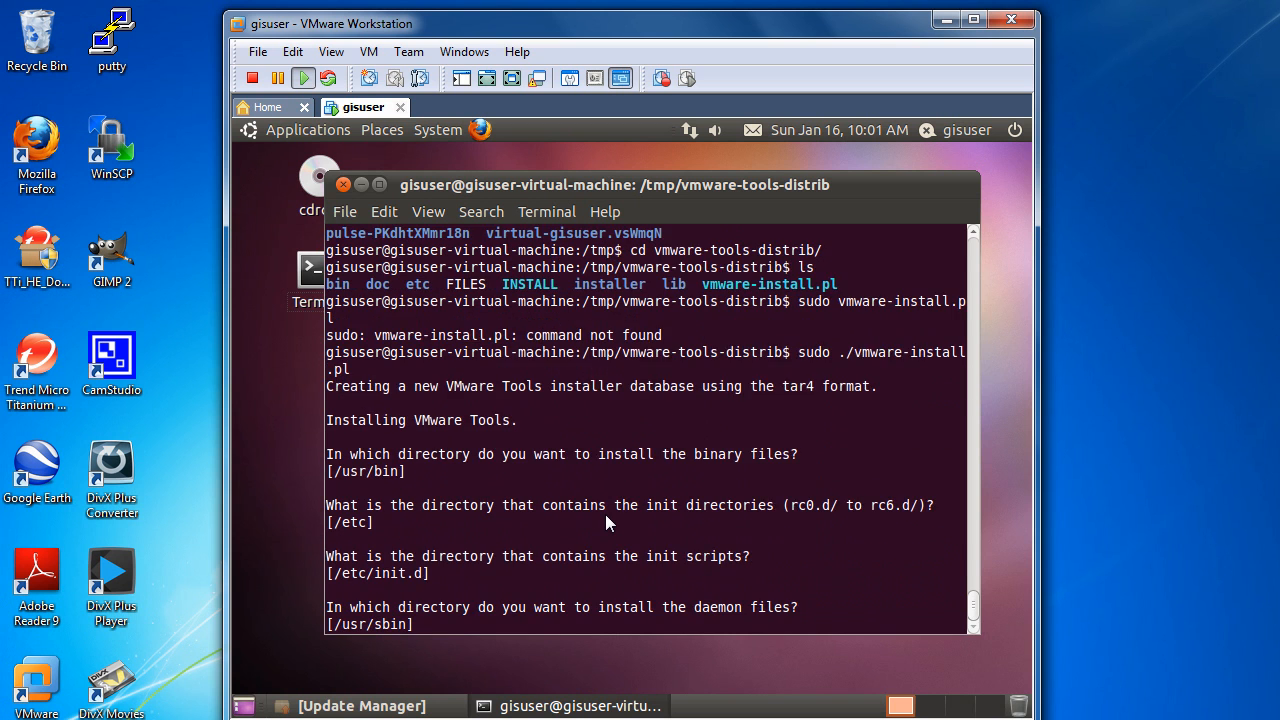
key("Return")
key("Return")
key("Return")
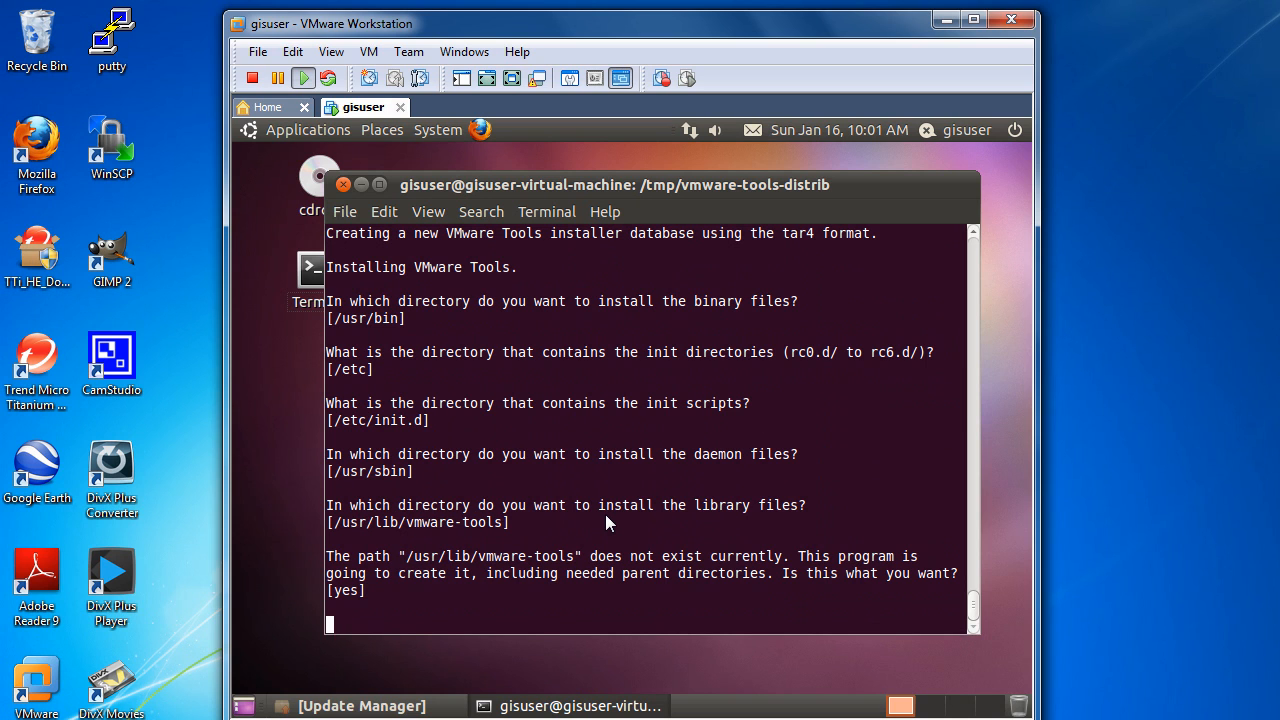
key("Return")
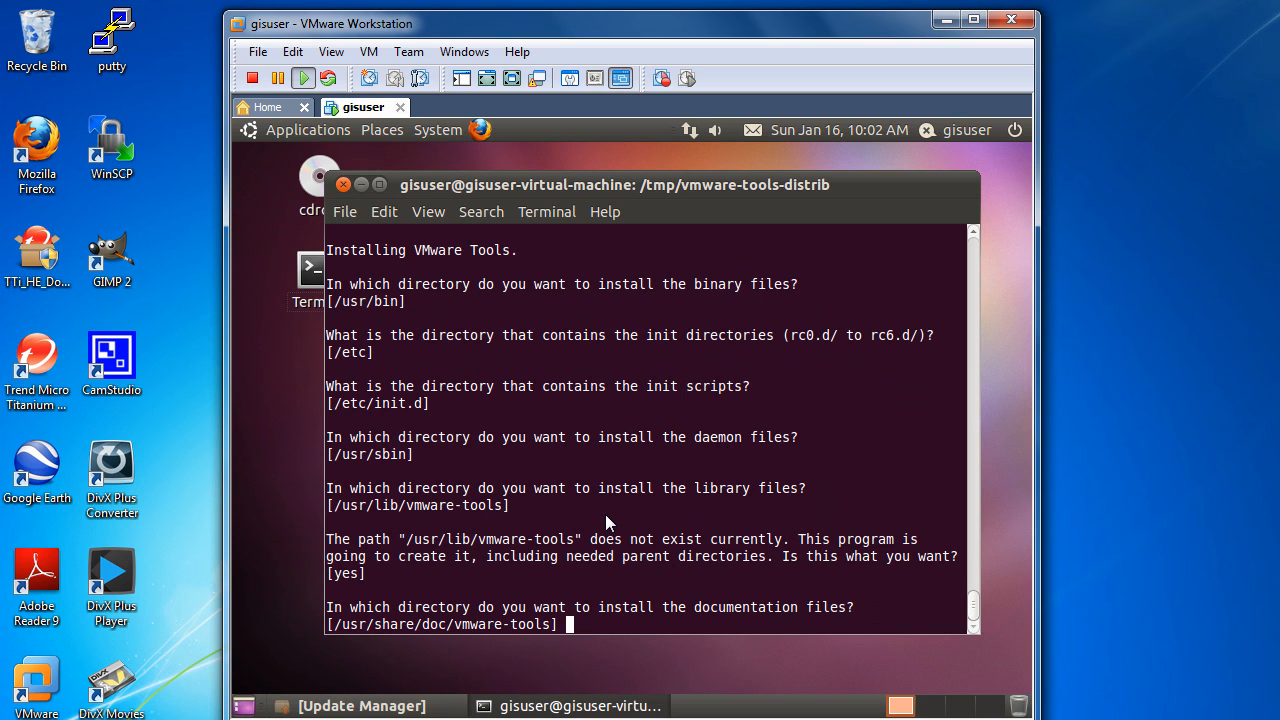
Step: Accept /usr/share/doc/vmware-tools for the documentation files, agree to create it, and continue with the installer's default answer
key("Return")
key("Return")
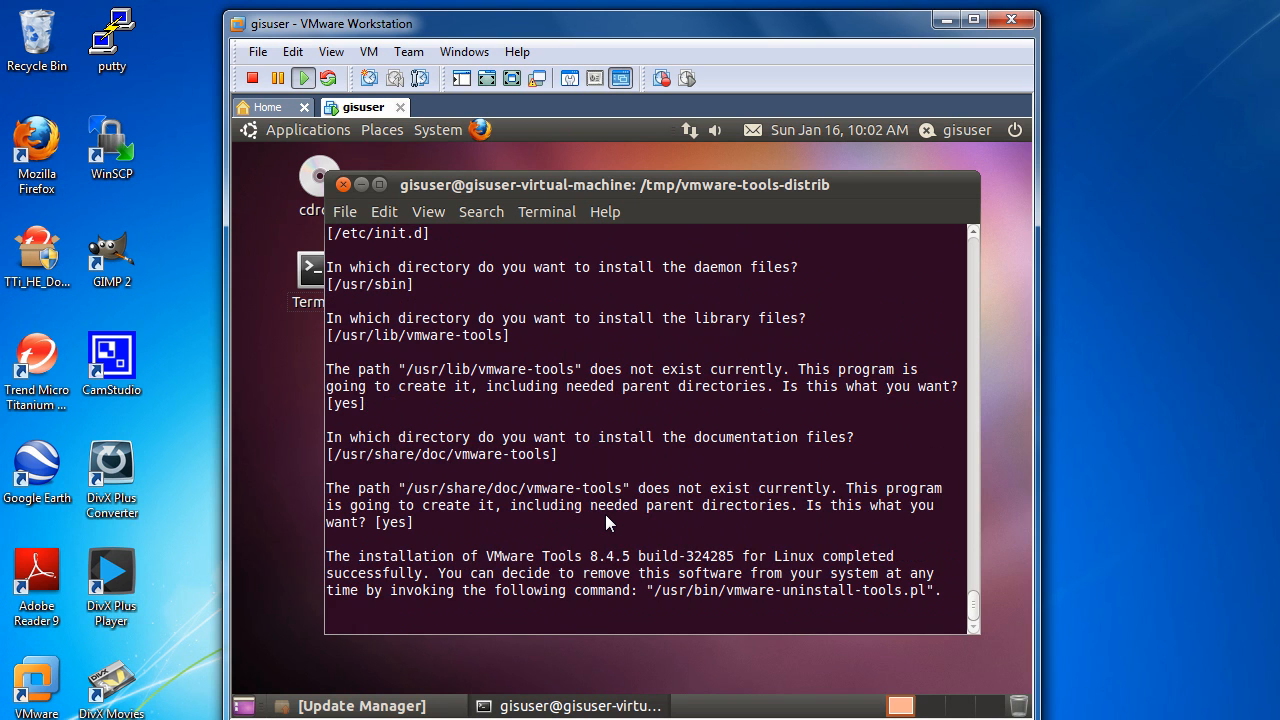
key("Return")
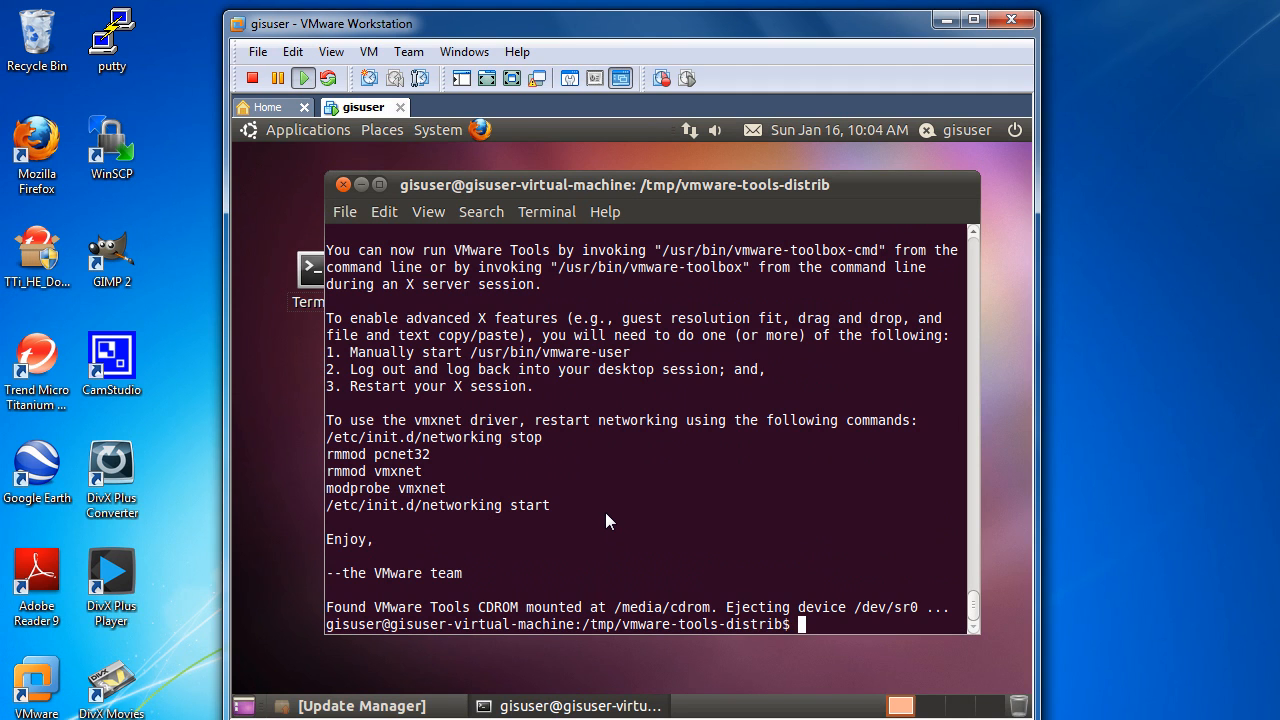
Step: Restart the Ubuntu virtual machine from the terminal with sudo reboot
type("sudo reboot")
key("Return")
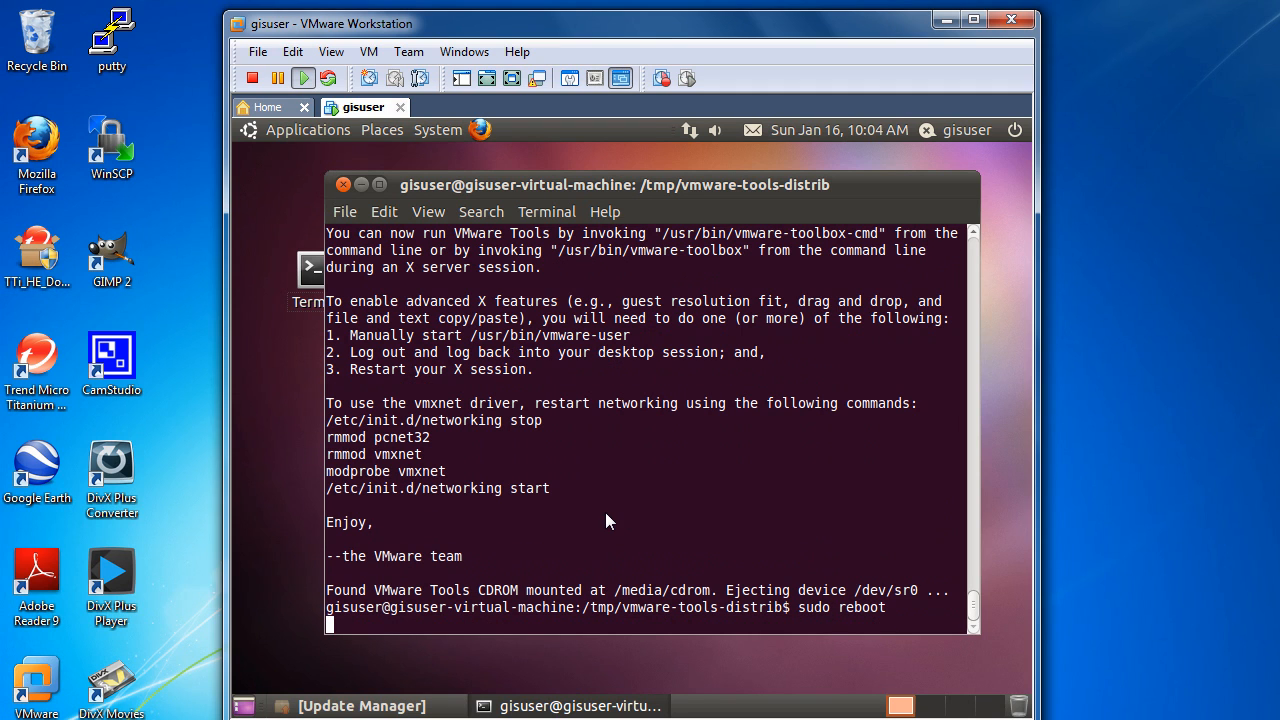